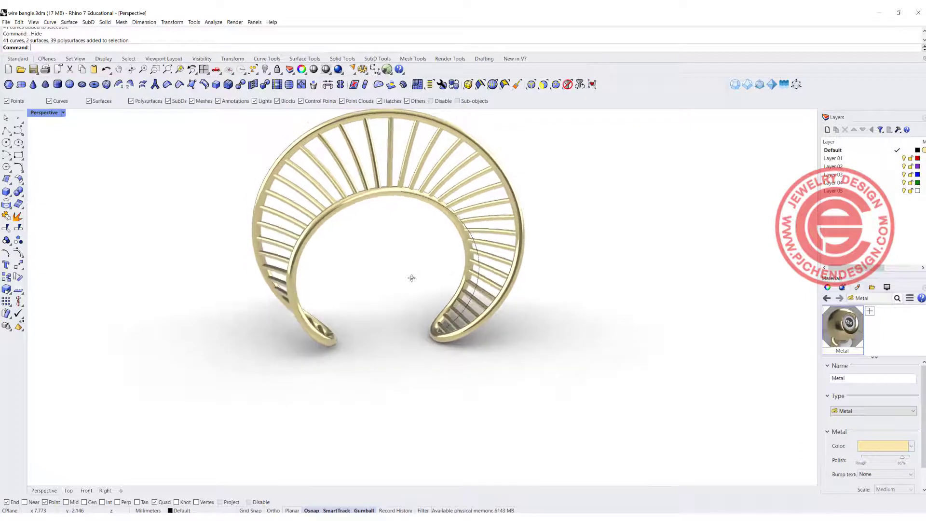
pyautogui.click(480, 260)
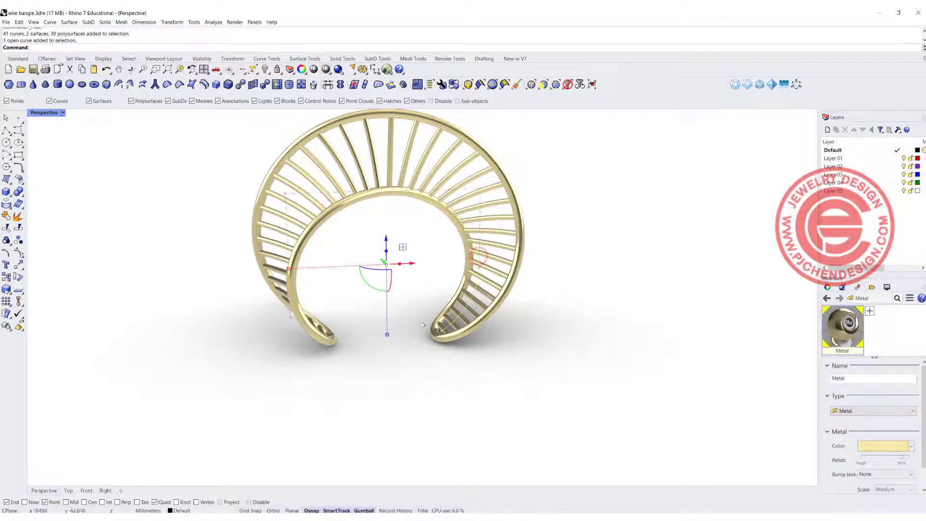
pyautogui.moveTo(559, 334)
pyautogui.mouseDown(button='right')
pyautogui.moveTo(515, 329)
pyautogui.moveTo(546, 331)
pyautogui.moveTo(553, 349)
pyautogui.mouseUp(button='right')
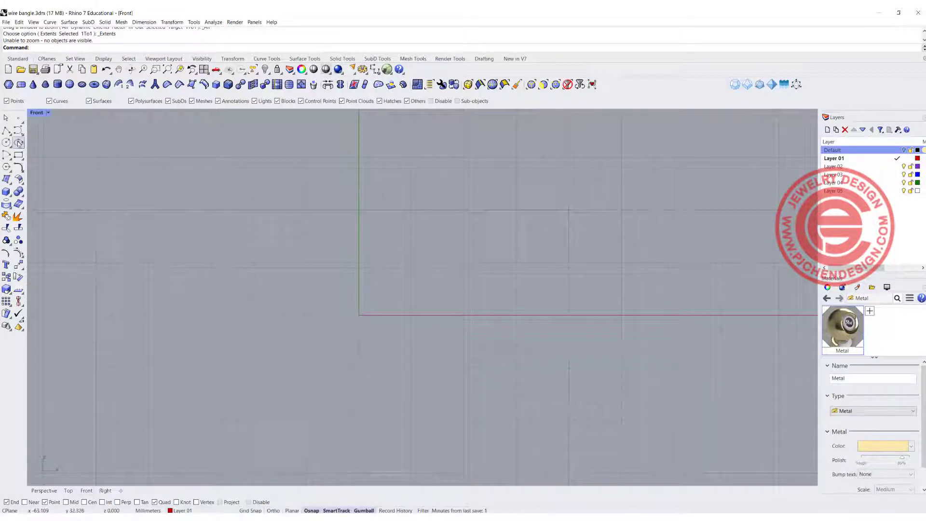
# - Draw an ellipse in the Front view centred at 0, with a 30 mm horizontal half-axis and a vertical half-axis of about 22 mm
pyautogui.click(19, 143)
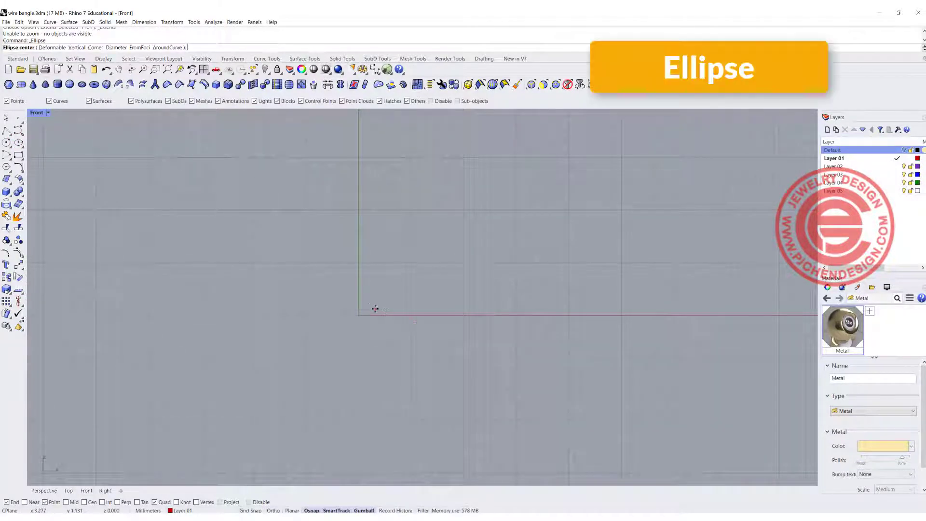
pyautogui.write('0')
pyautogui.press('Return')
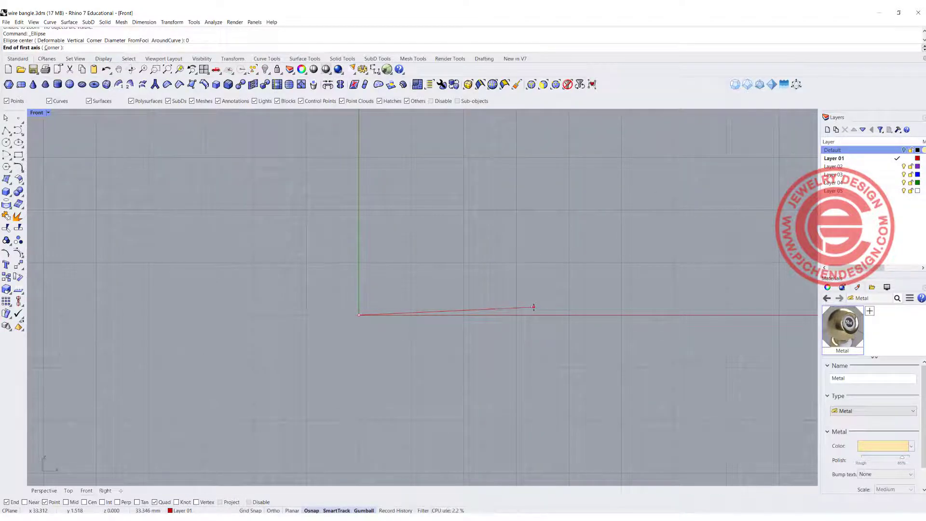
pyautogui.write('30')
pyautogui.press('Return')
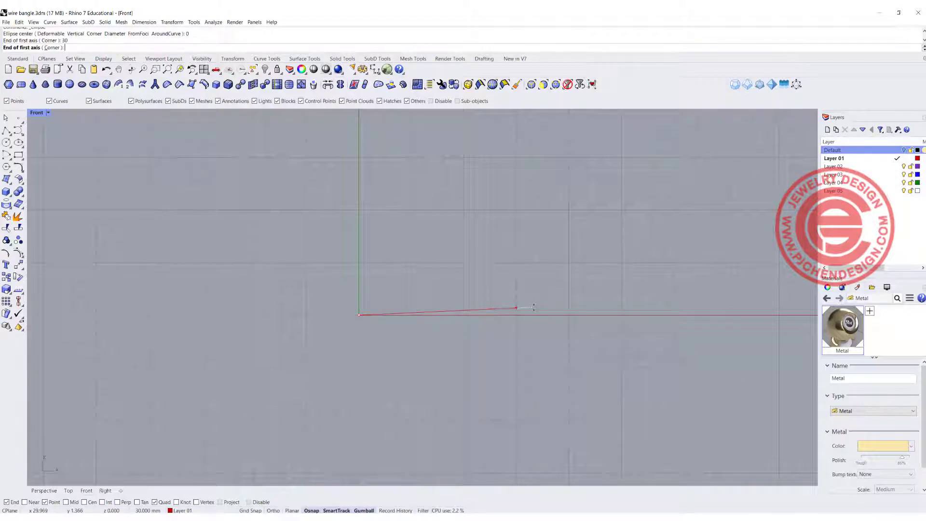
pyautogui.click(529, 315)
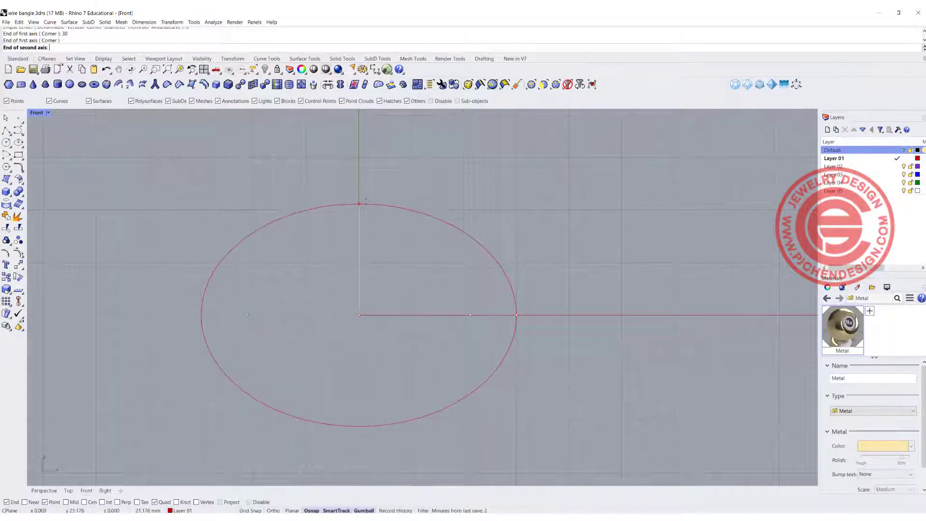
pyautogui.click(367, 197)
pyautogui.scroll(-2, 387, 236)
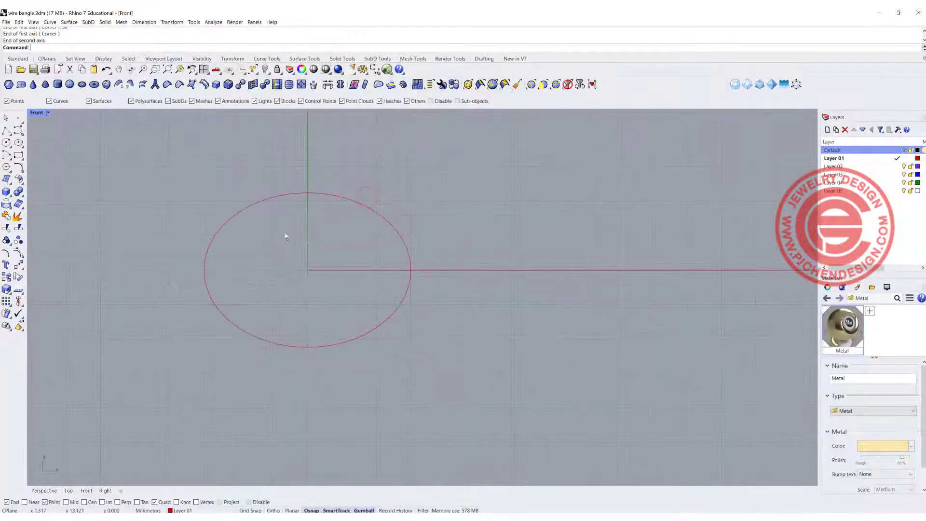
# - Draw a horizontal line across the lower part of the ellipse, extending past both sides, and fine-tune its height
pyautogui.click(6, 130)
pyautogui.click(212, 328)
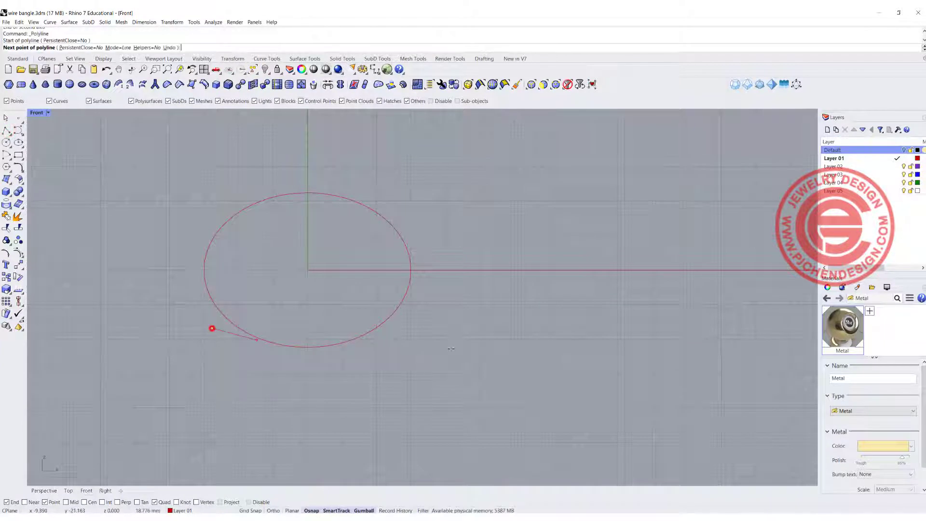
pyautogui.press('F8')
pyautogui.click(436, 328)
pyautogui.rightClick(435, 327)
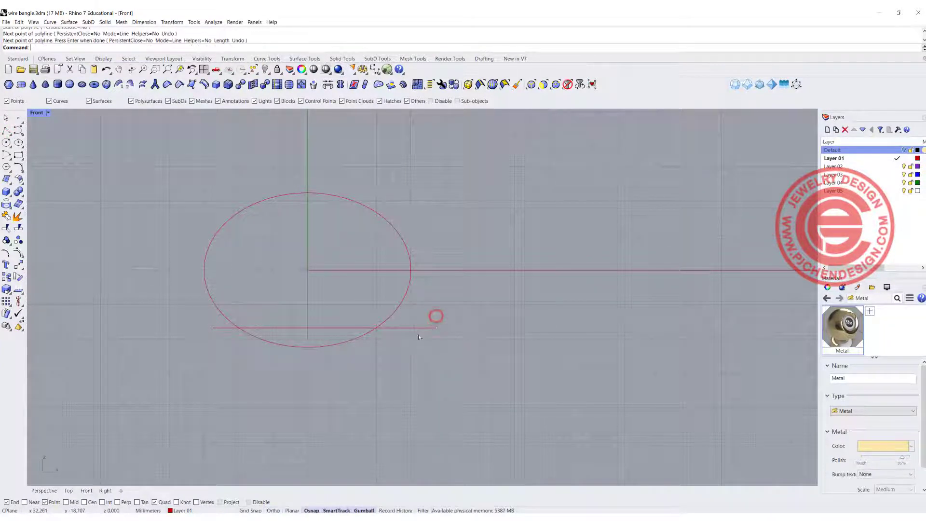
pyautogui.moveTo(324, 303); pyautogui.dragTo(272, 334)
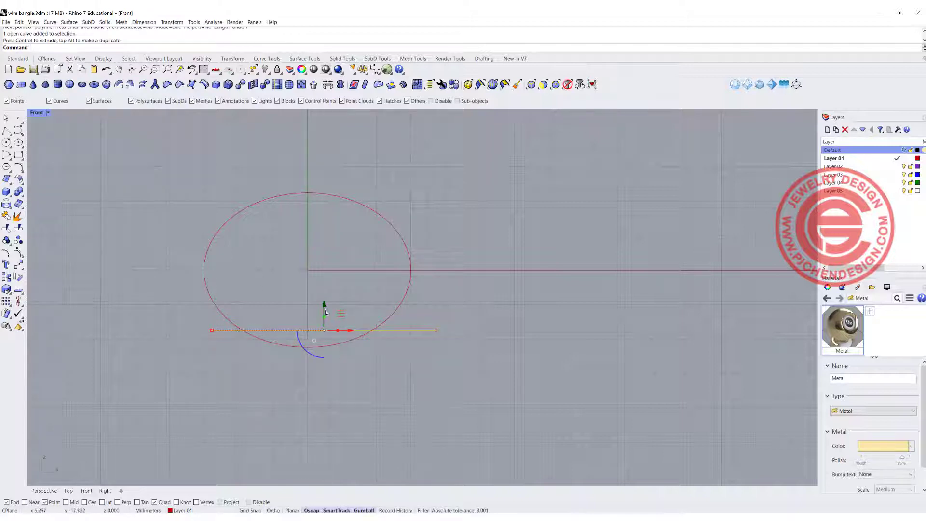
pyautogui.moveTo(324, 303); pyautogui.dragTo(324, 303)
# - Trim away the part of the ellipse below the horizontal line and delete the line
pyautogui.click(6, 227)
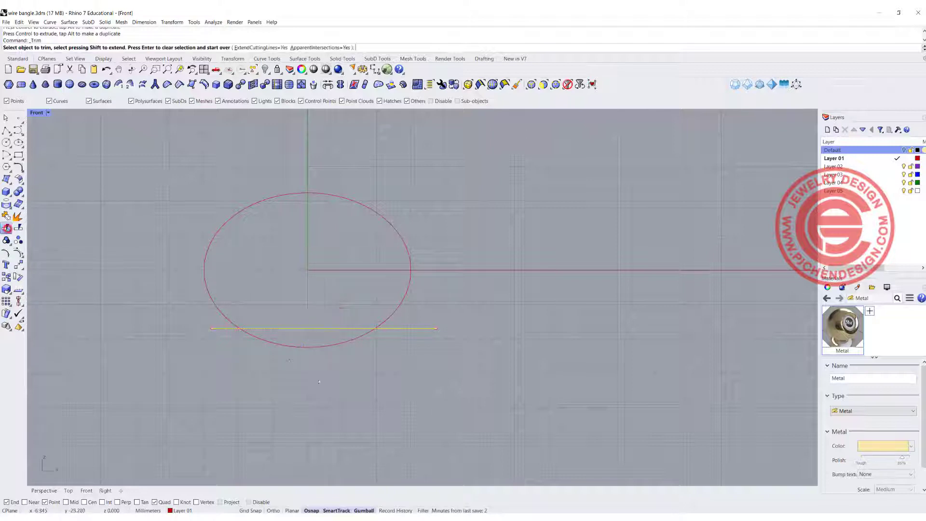
pyautogui.click(327, 362)
pyautogui.rightClick(312, 343)
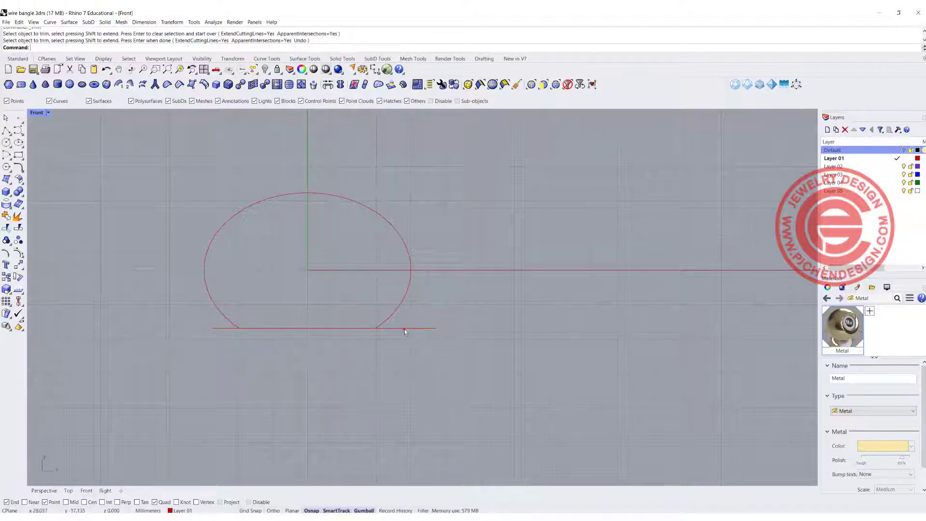
pyautogui.click(404, 329)
pyautogui.press('Delete')
# - Measure the length of the open ellipse curve with the Length command and copy the value
pyautogui.scroll(-4, 290, 232)
pyautogui.moveTo(290, 229); pyautogui.dragTo(247, 254, button='right')
pyautogui.scroll(2, 291, 257)
pyautogui.click(281, 229)
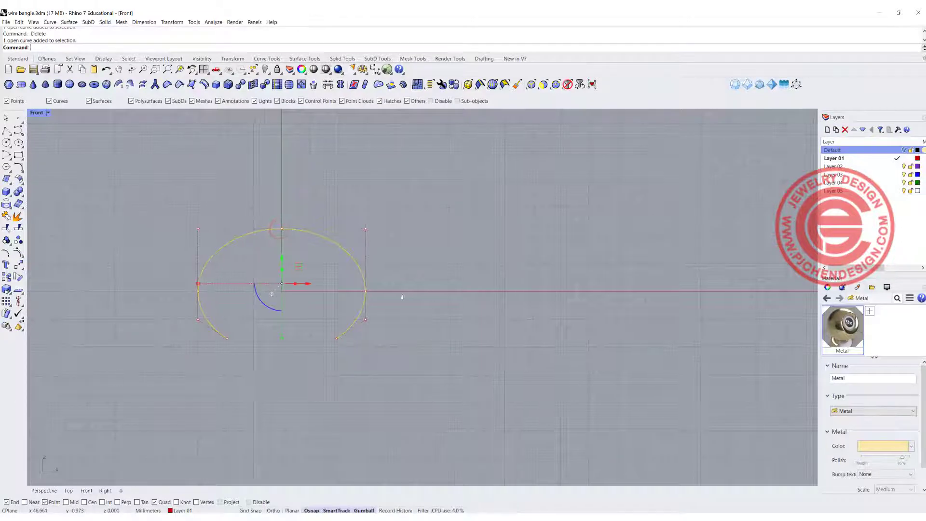
pyautogui.moveTo(404, 297); pyautogui.dragTo(385, 299, button='right')
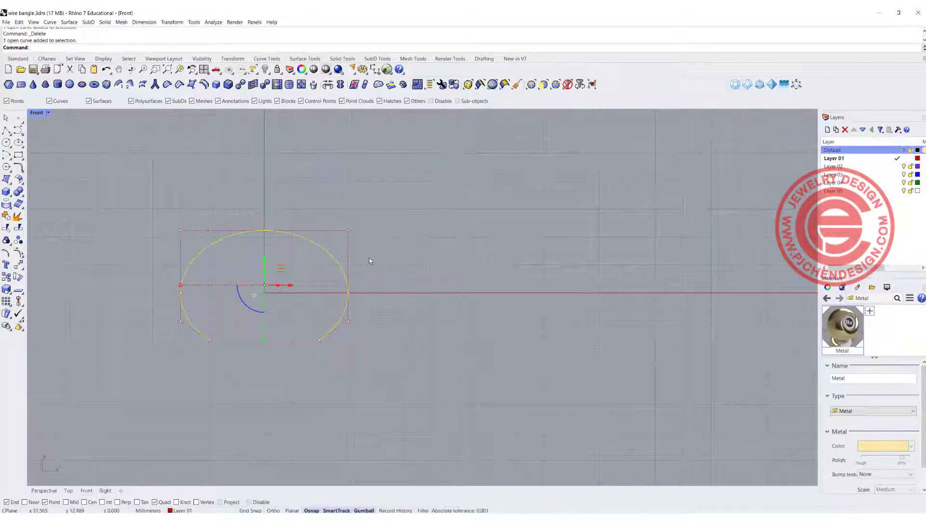
pyautogui.write('Length')
pyautogui.press('Return')
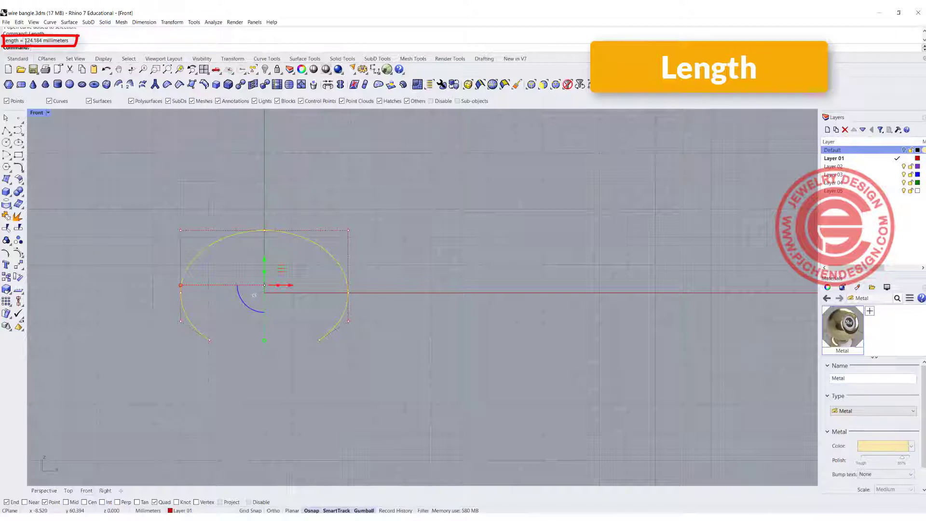
pyautogui.moveTo(25, 41); pyautogui.dragTo(44, 44)
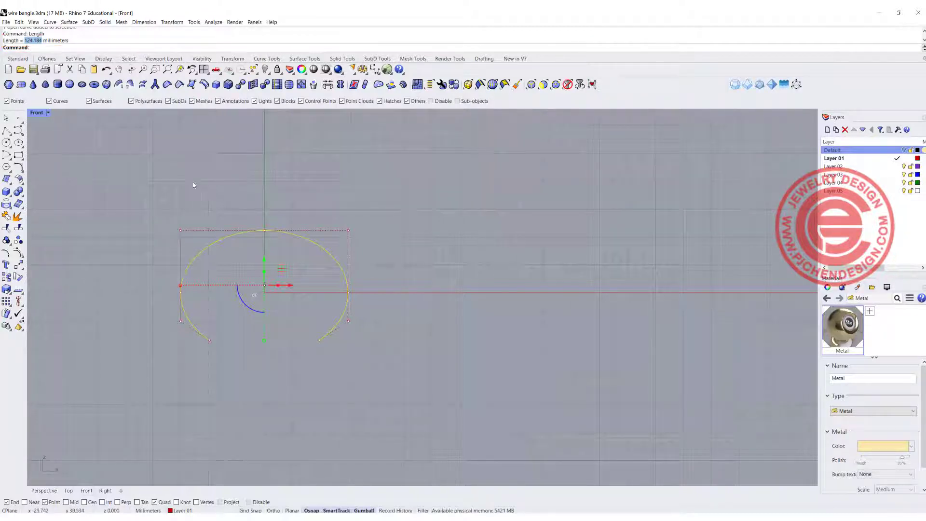
pyautogui.hotkey('ctrl', 'c')
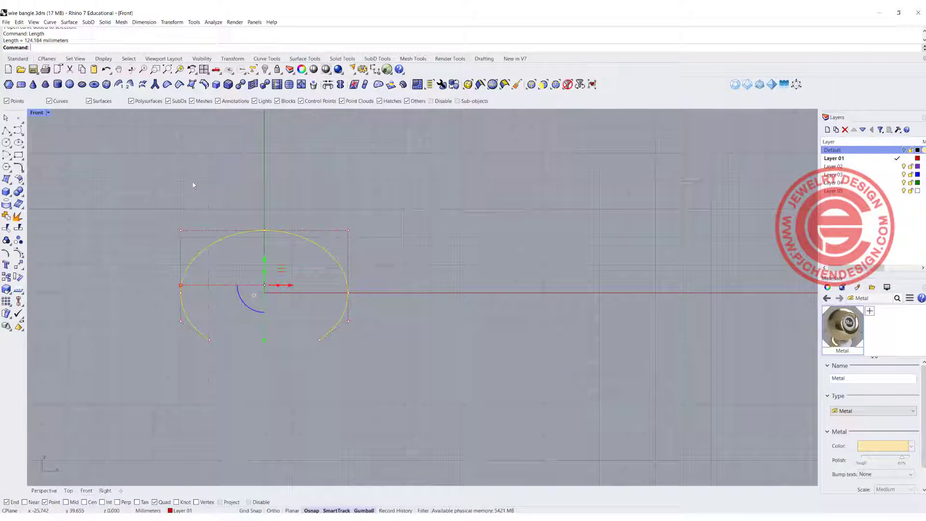
# - Draw a straight horizontal line in the Top view beside the bangle curve, using the copied length of 124.184 mm
pyautogui.click(293, 171)
pyautogui.doubleClick(35, 112)
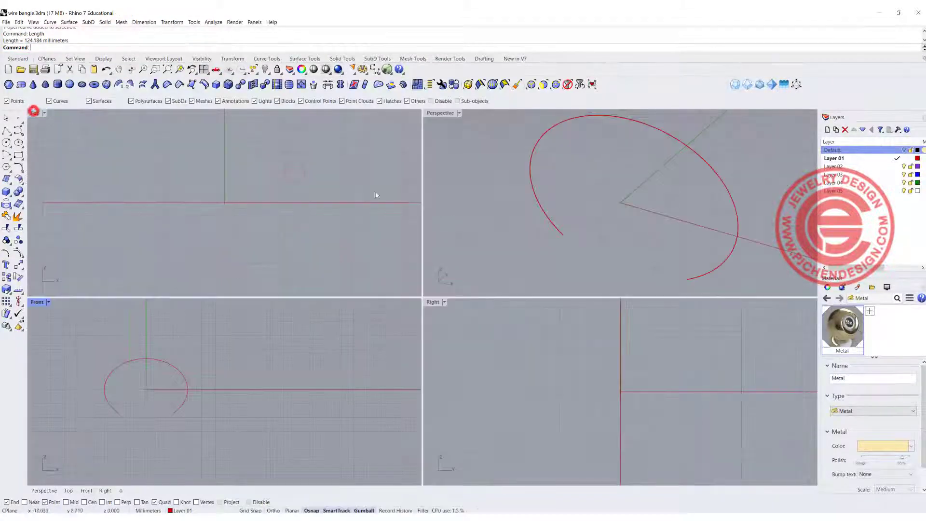
pyautogui.moveTo(282, 178)
pyautogui.mouseDown(button='right')
pyautogui.moveTo(202, 175)
pyautogui.moveTo(197, 194)
pyautogui.mouseUp(button='right')
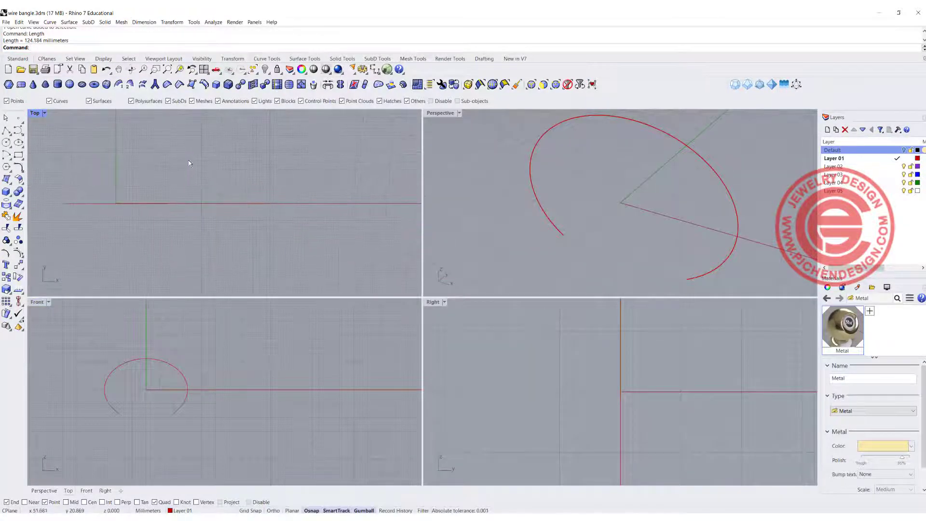
pyautogui.click(7, 131)
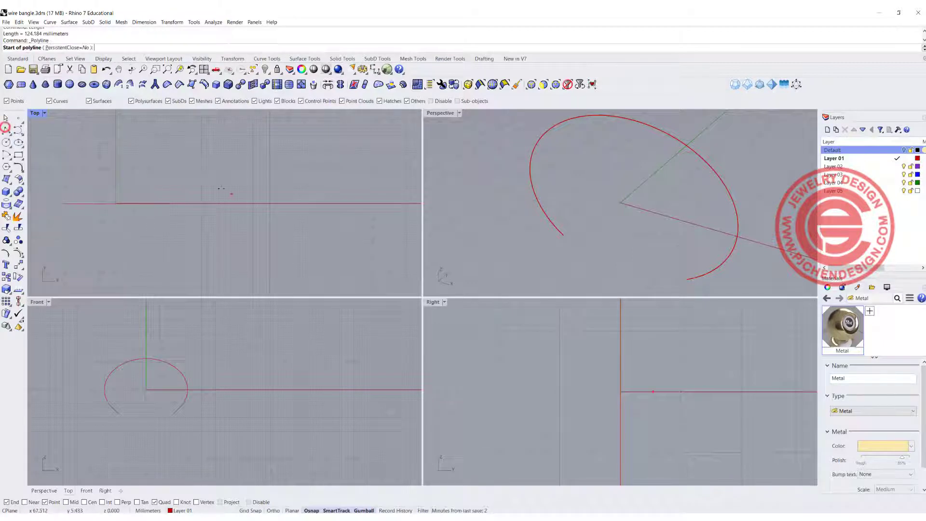
pyautogui.click(180, 153)
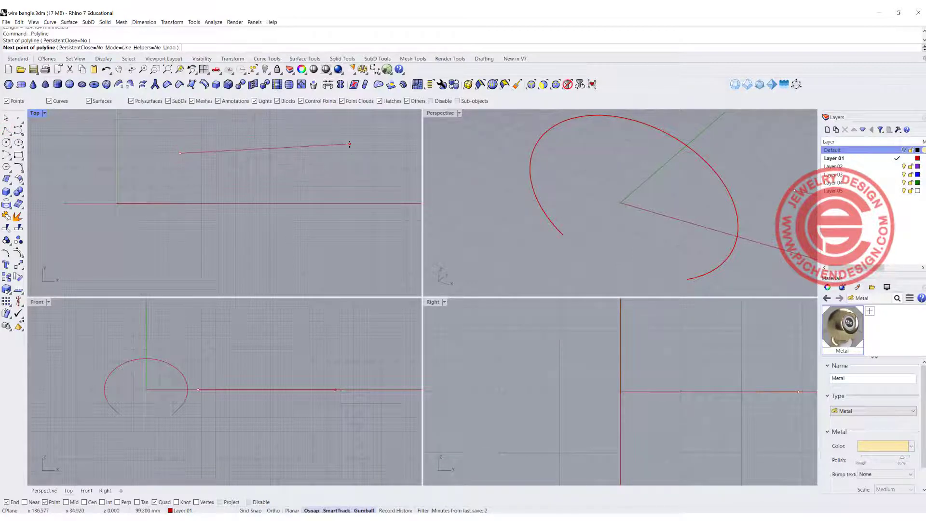
pyautogui.hotkey('ctrl', 'v')
pyautogui.press('Return')
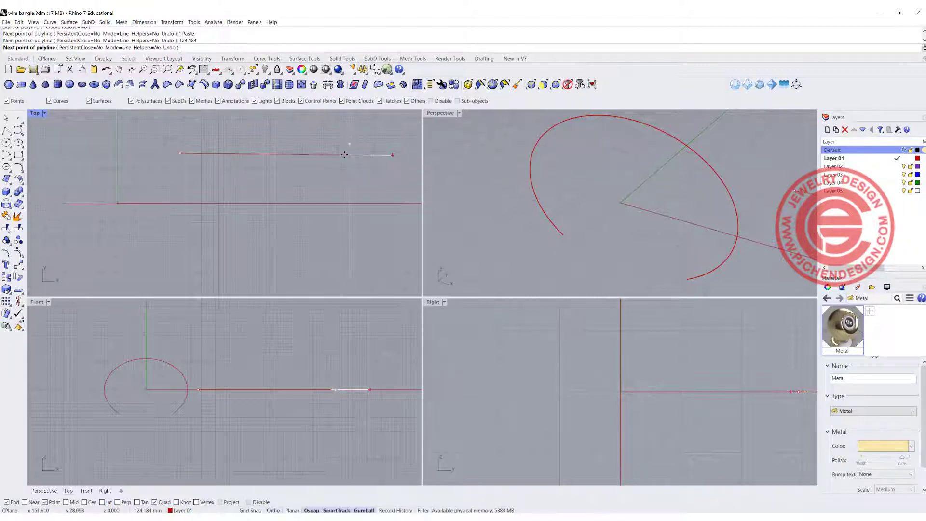
pyautogui.press('F8')
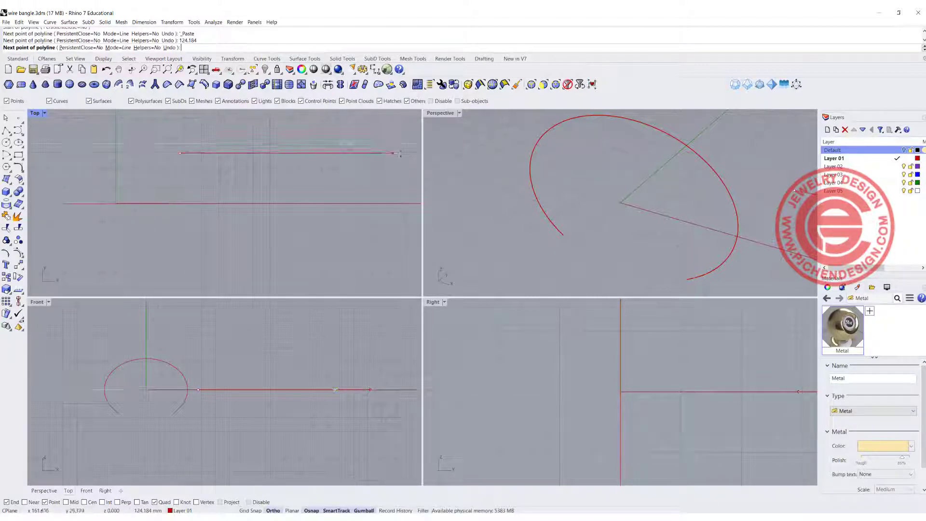
pyautogui.click(400, 153)
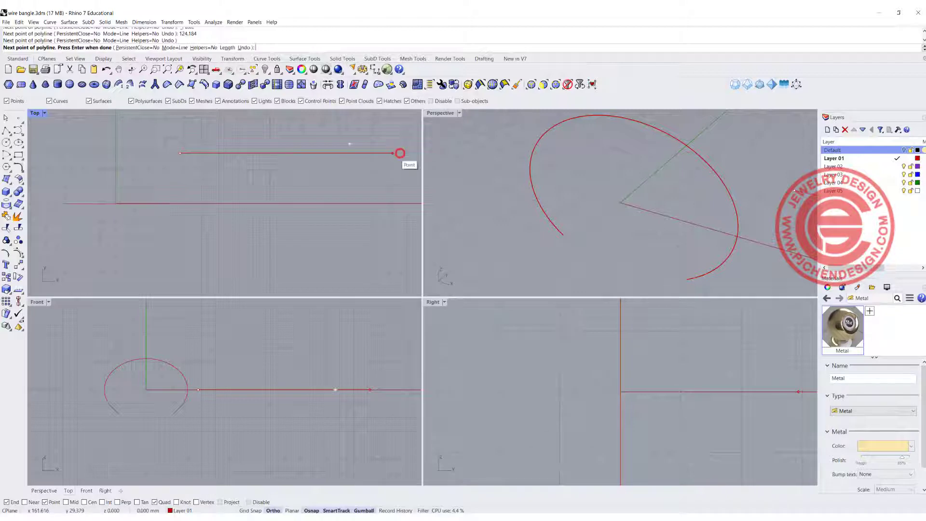
pyautogui.press('Return')
pyautogui.click(313, 154)
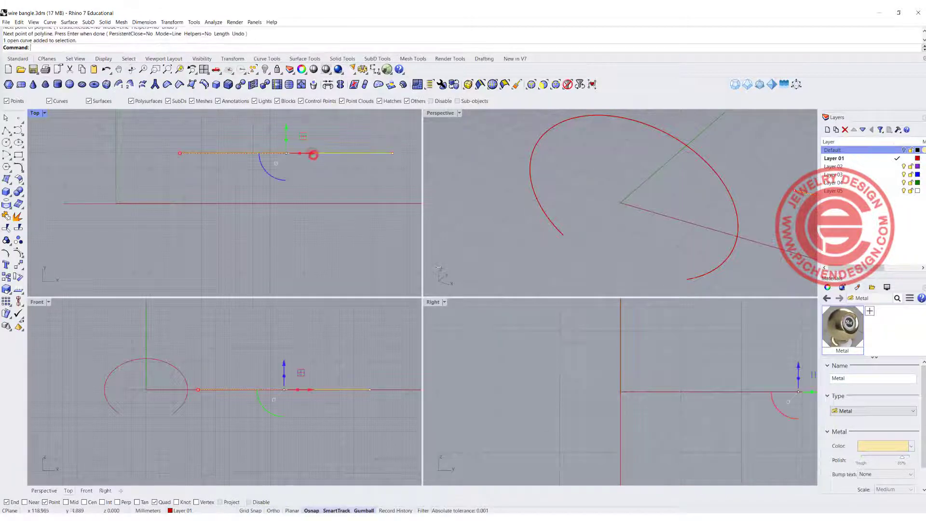
pyautogui.scroll(-6, 642, 214)
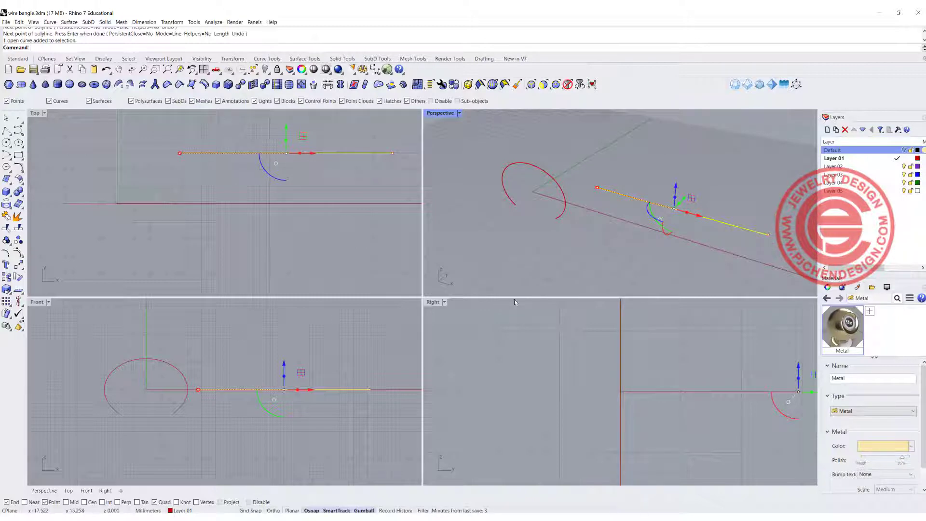
pyautogui.click(624, 226)
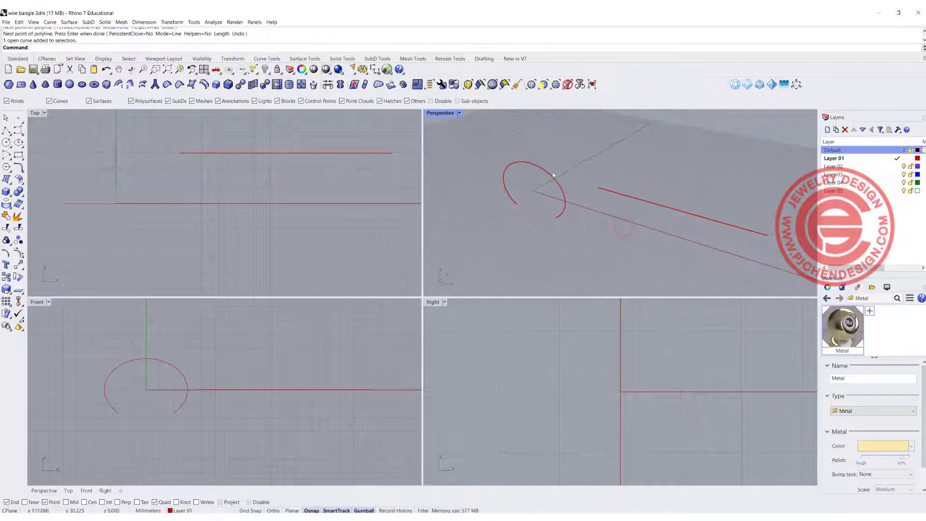
# - Draw a rectangle of about 106 x 15 mm in the Top view, centred on the straight line's midpoint using the Mid snap
pyautogui.doubleClick(32, 114)
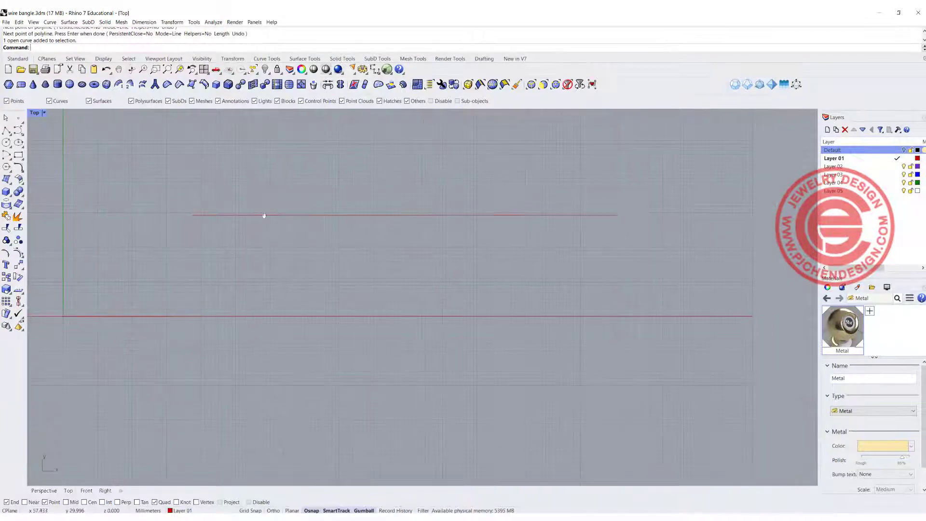
pyautogui.click(18, 155)
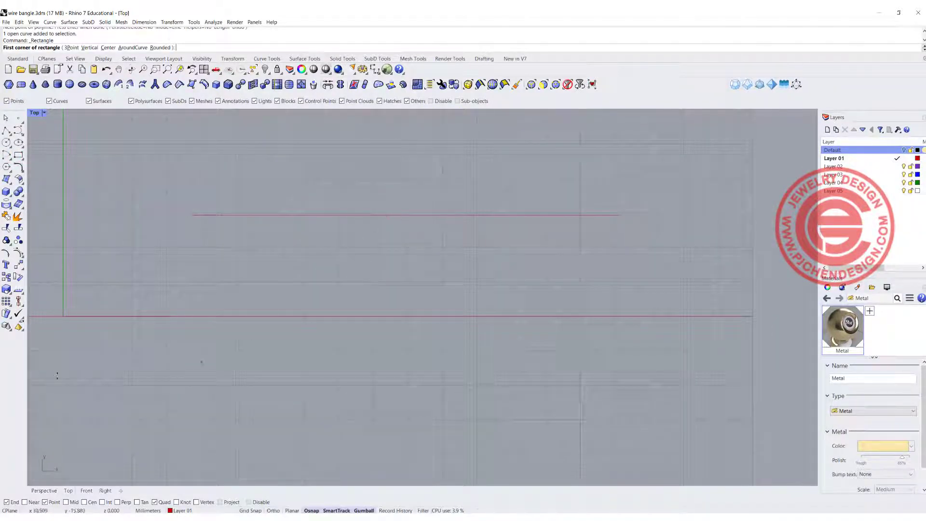
pyautogui.click(66, 502)
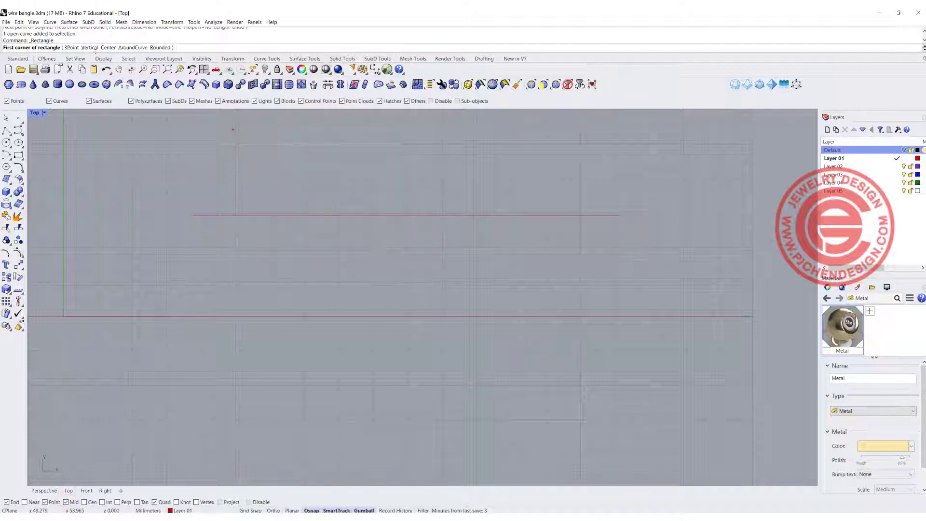
pyautogui.click(109, 48)
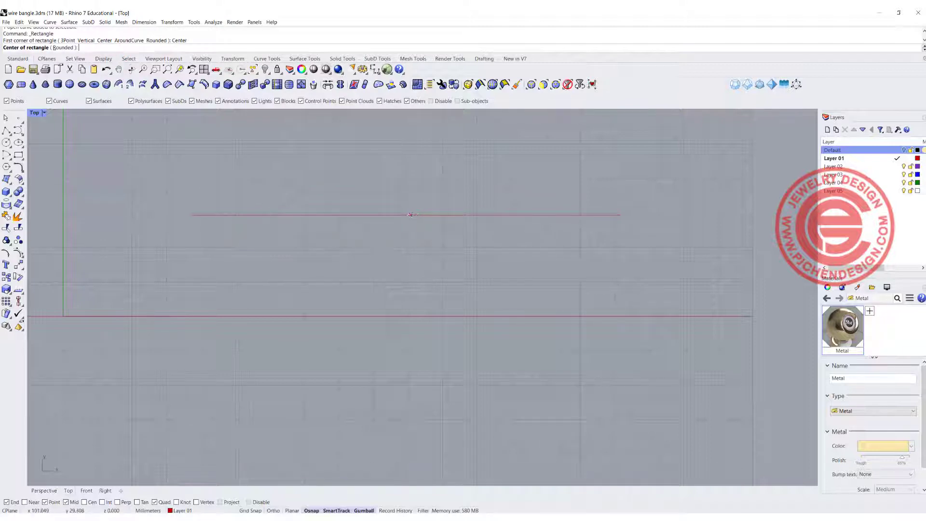
pyautogui.click(406, 215)
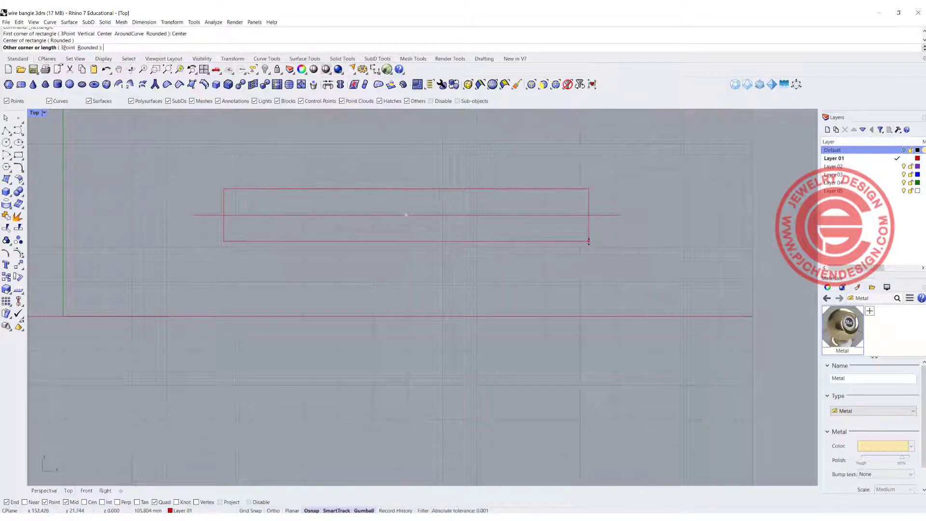
pyautogui.click(589, 241)
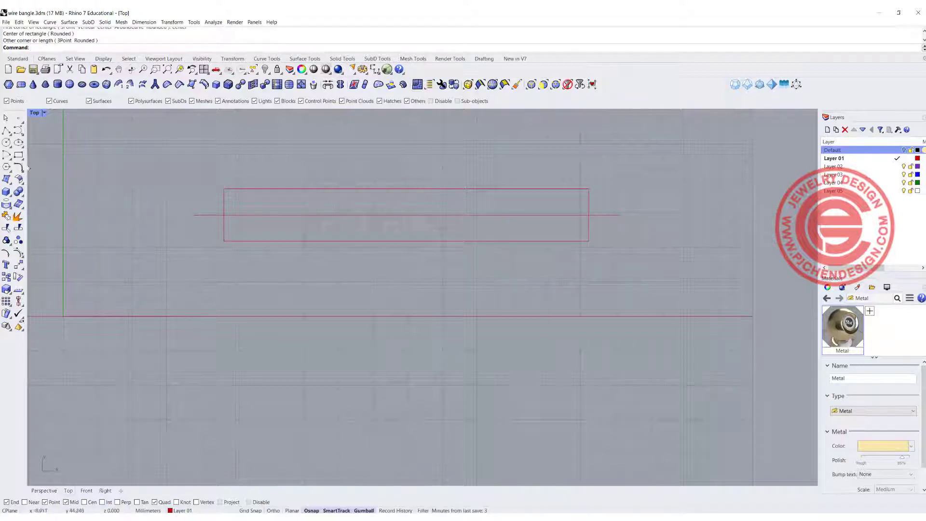
# - Try an arc through the rectangle's two left corners and the straight line's left end, and delete it
pyautogui.click(8, 156)
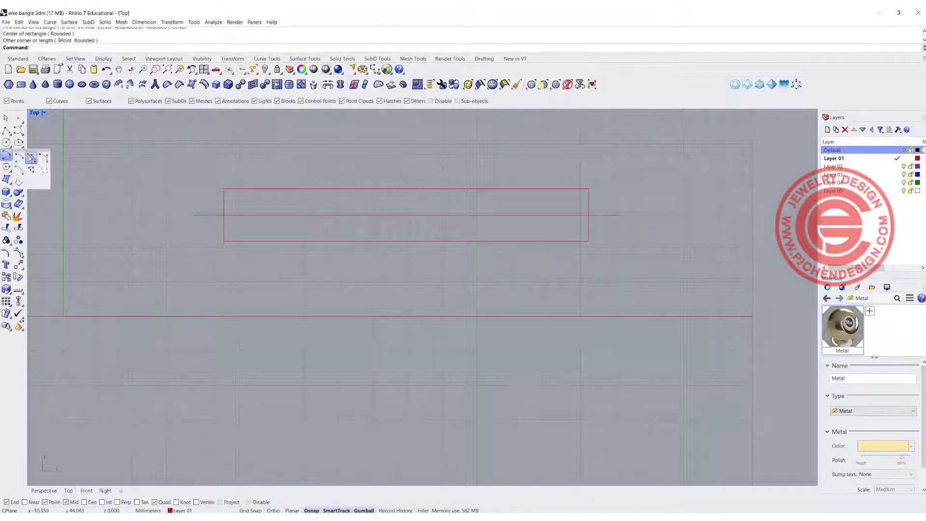
pyautogui.click(31, 158)
pyautogui.click(223, 188)
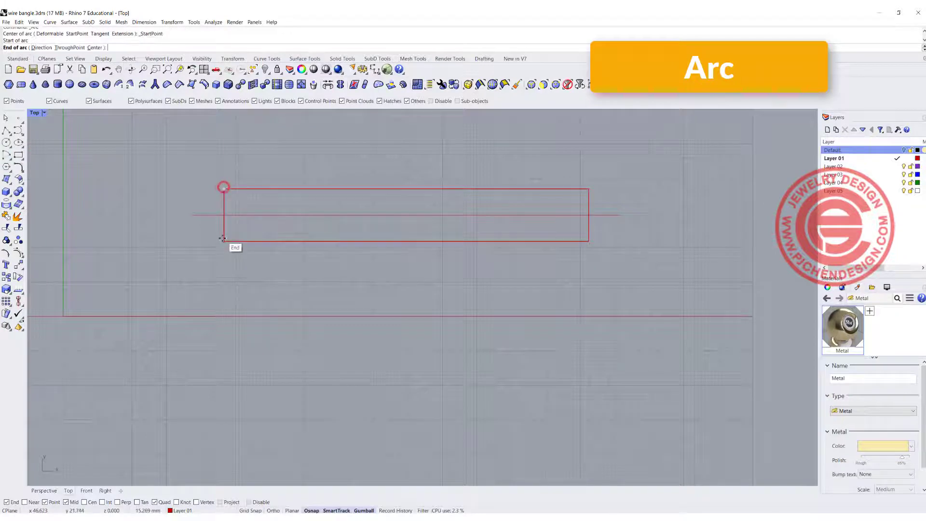
pyautogui.click(222, 237)
pyautogui.click(192, 218)
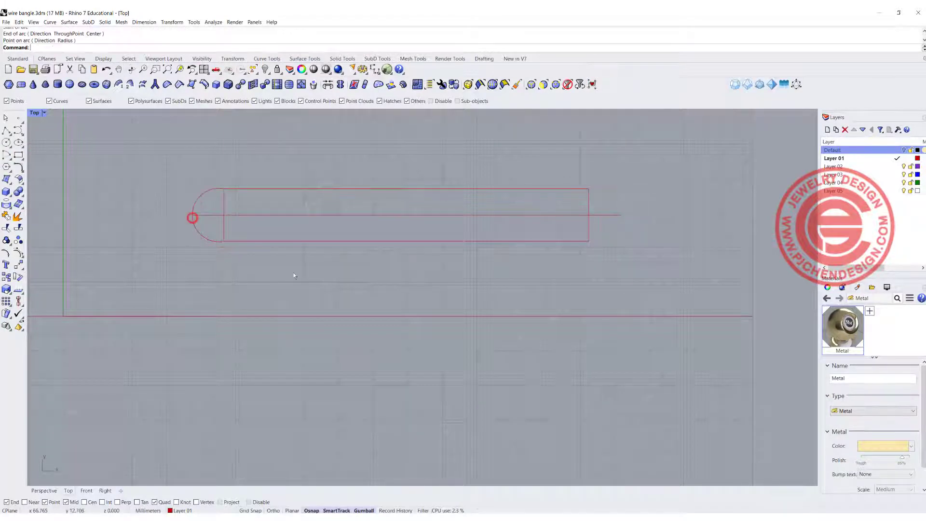
pyautogui.scroll(4, 225, 191)
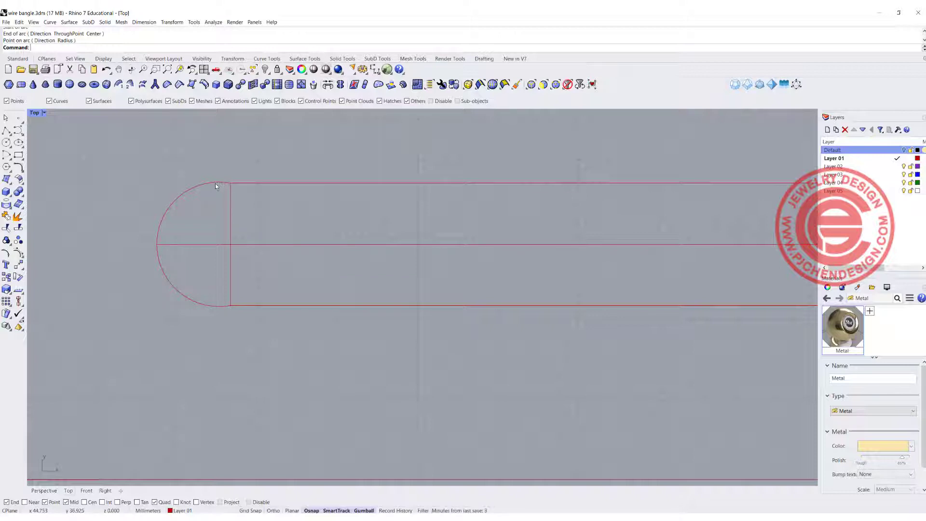
pyautogui.click(215, 183)
pyautogui.press('Delete')
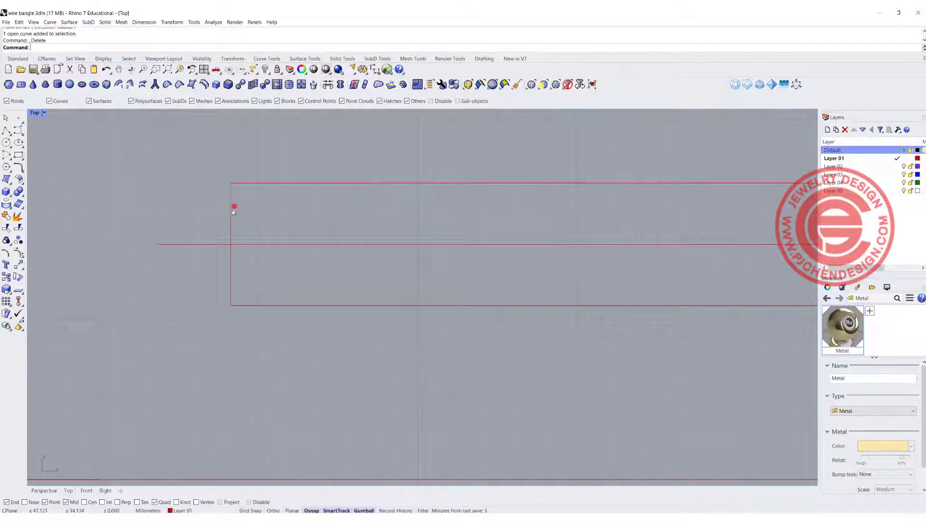
# - Stretch the rectangle lengthwise about its centre to about 112 mm, keeping its height
pyautogui.click(232, 212)
pyautogui.moveTo(231, 244); pyautogui.dragTo(207, 245)
pyautogui.click(91, 217)
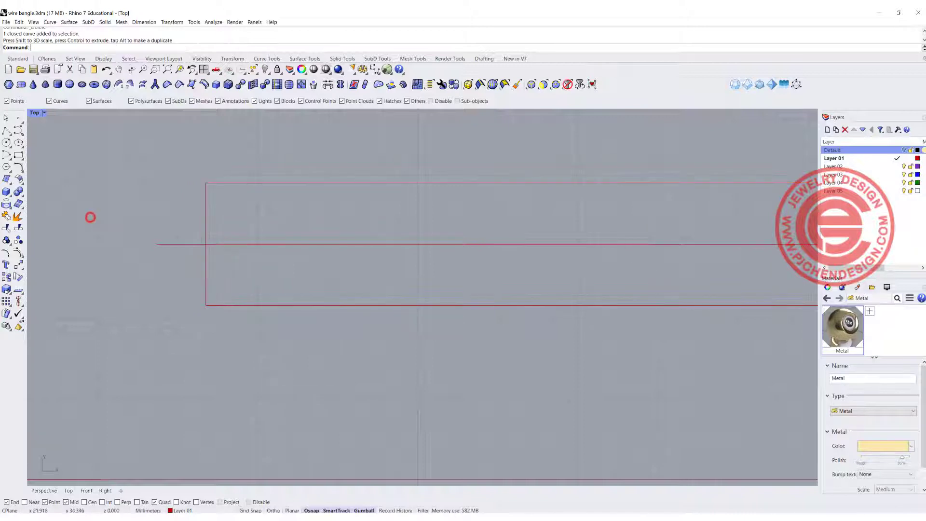
# - Draw an arc across each short end of the rectangle, from corner to corner through the straight line's endpoint
pyautogui.click(6, 156)
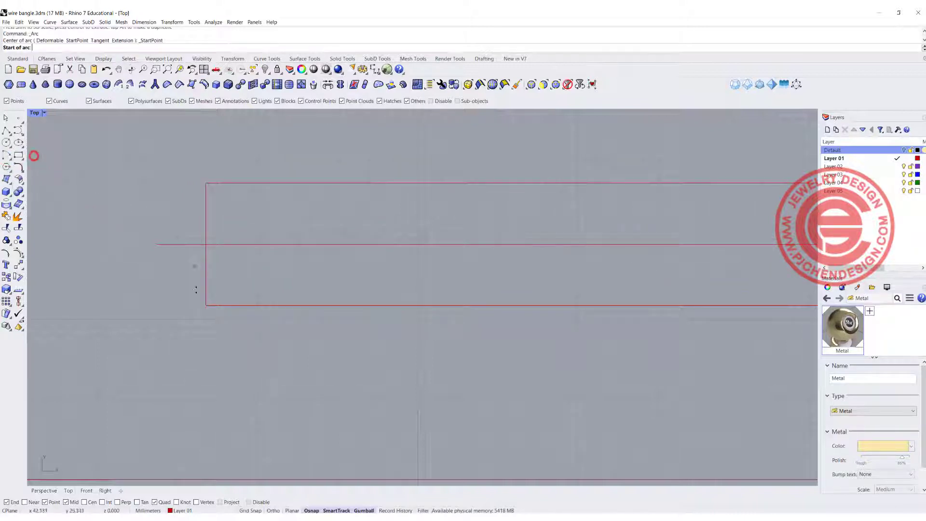
pyautogui.click(206, 305)
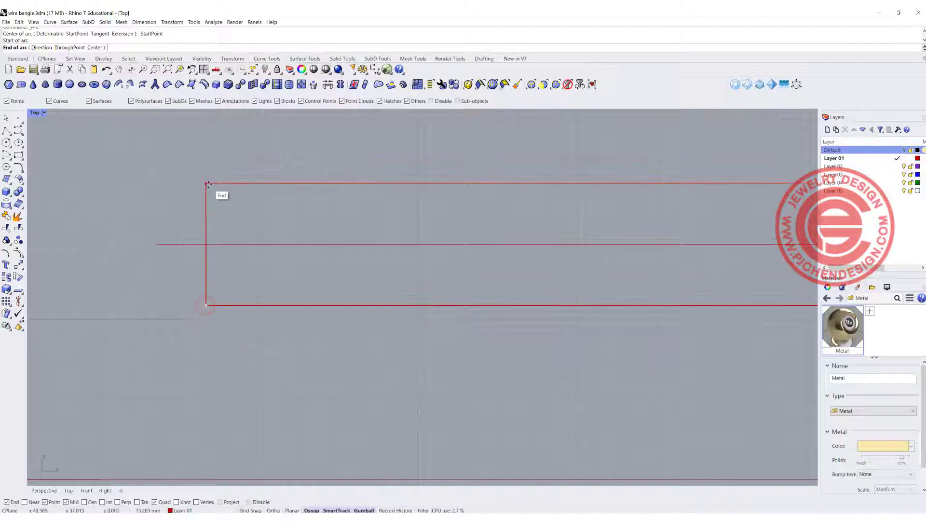
pyautogui.click(207, 184)
pyautogui.click(155, 245)
pyautogui.scroll(-5, 186, 269)
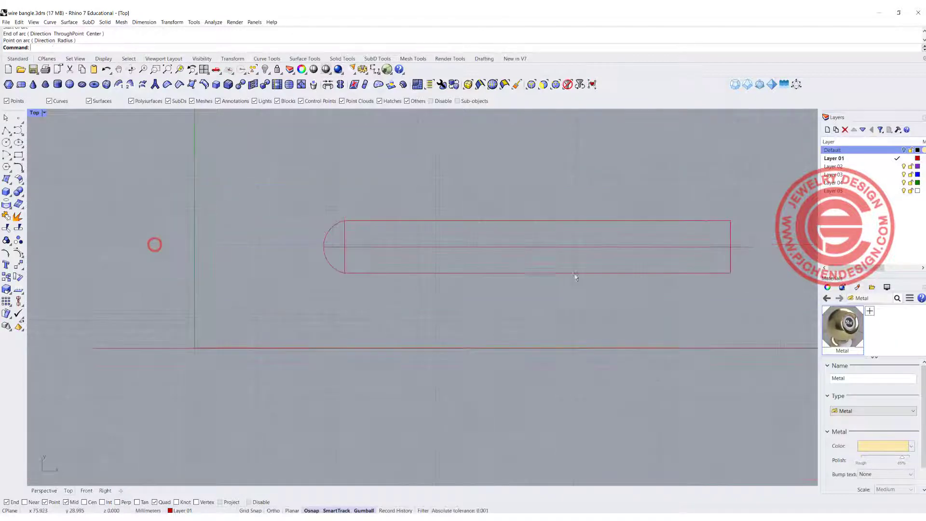
pyautogui.press('Return')
pyautogui.click(516, 239)
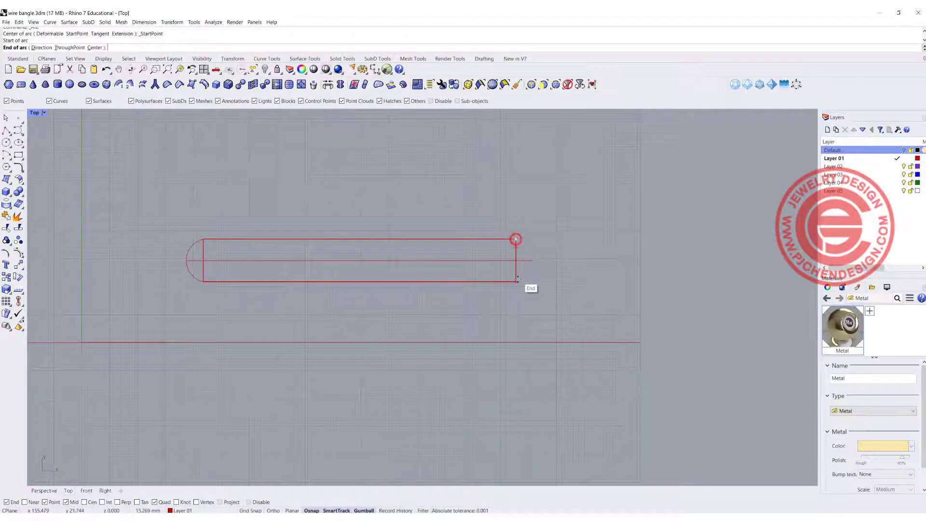
pyautogui.click(517, 279)
pyautogui.click(533, 263)
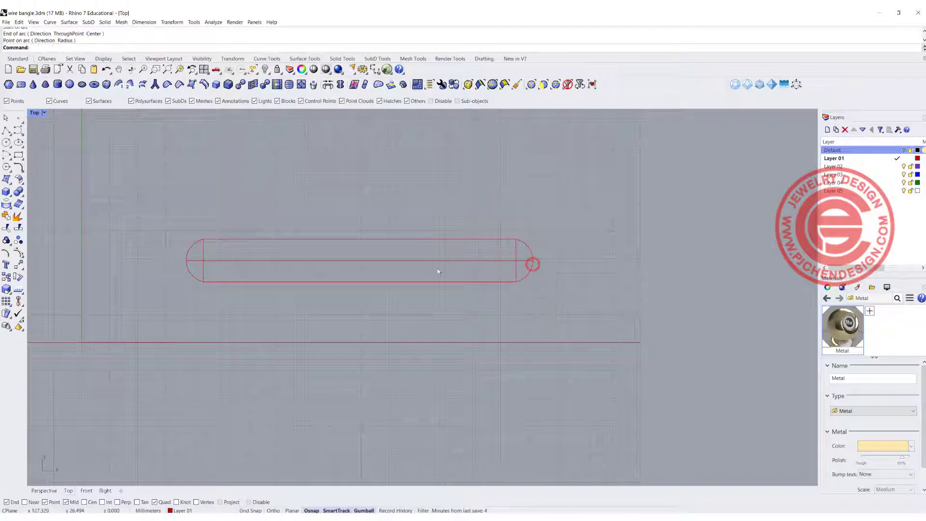
# - Explode the rectangle and delete its two short sides inside the arcs
pyautogui.click(515, 269)
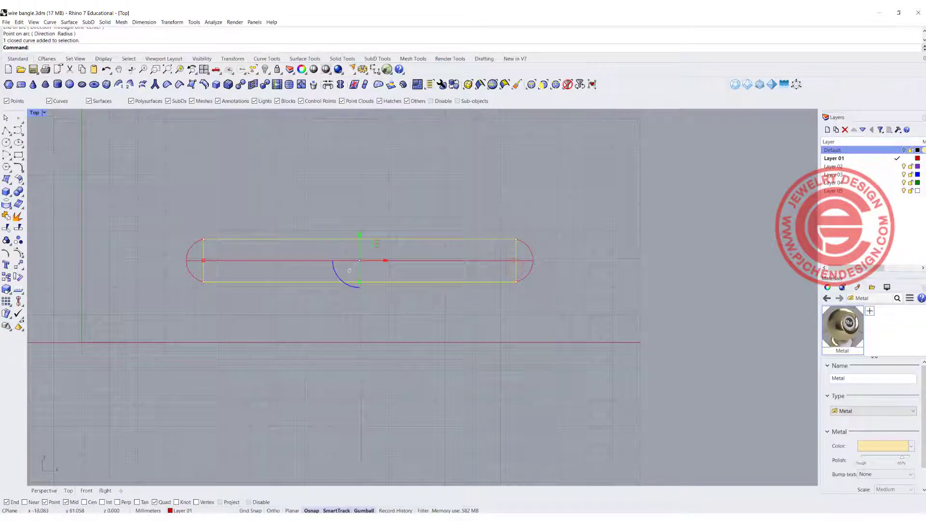
pyautogui.click(18, 216)
pyautogui.click(181, 215)
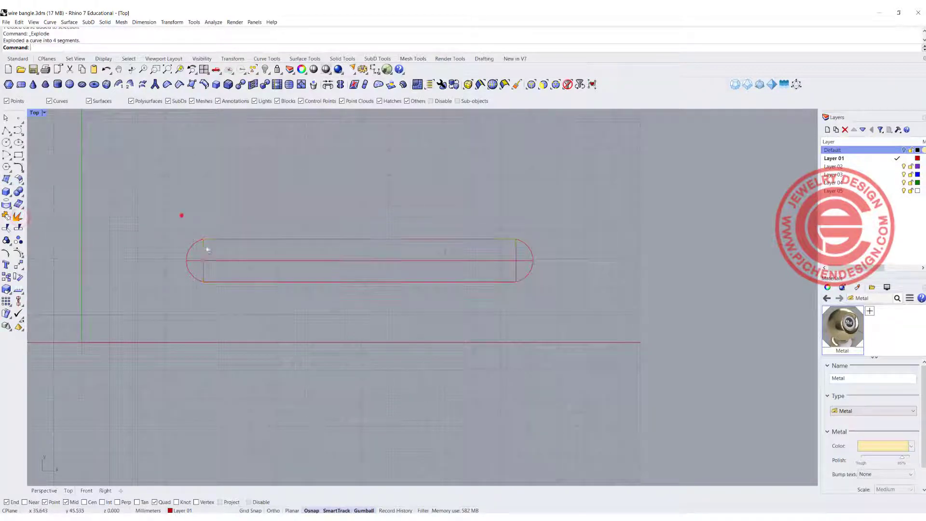
pyautogui.click(203, 251)
pyautogui.press('Delete')
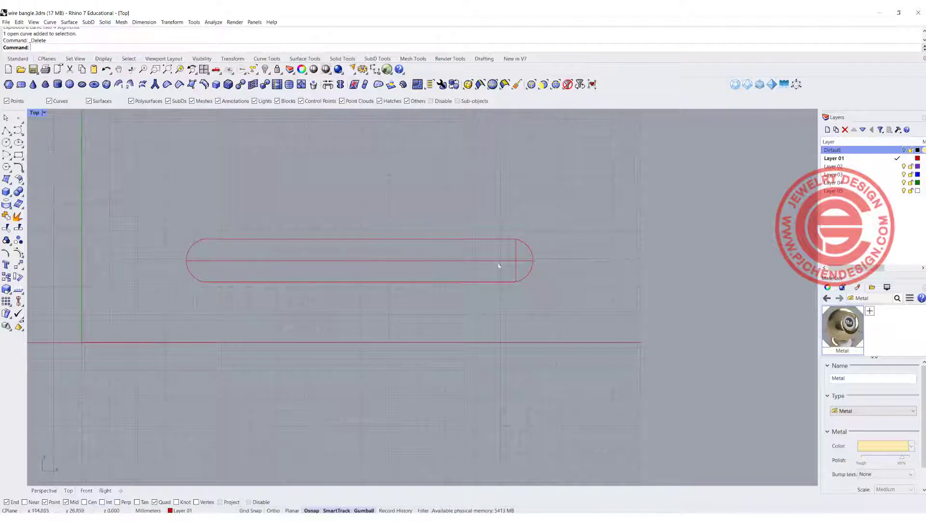
pyautogui.click(516, 256)
pyautogui.press('Delete')
# - Join the two arcs and the two long edges into one closed rounded outline
pyautogui.moveTo(152, 179); pyautogui.dragTo(550, 319)
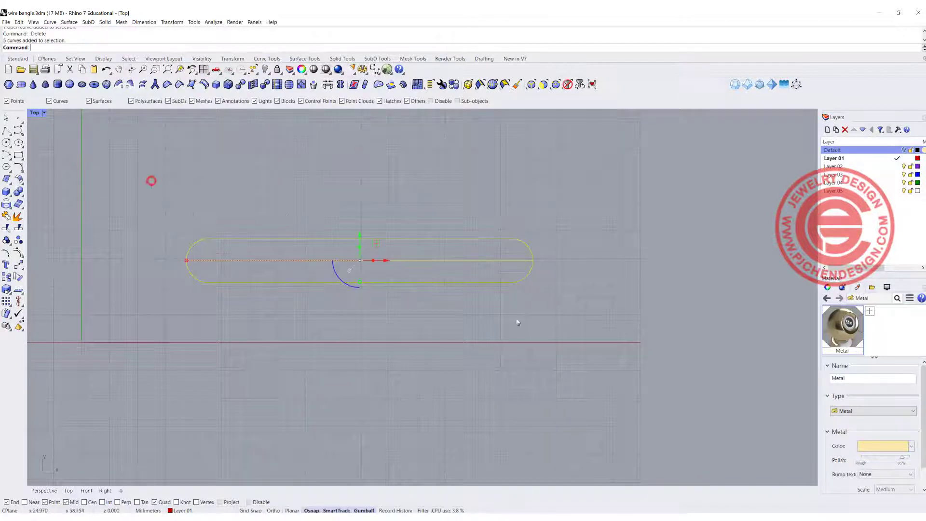
pyautogui.click(6, 217)
pyautogui.click(128, 202)
# - Rebuild the closed outline with a point count of 36, deleting the input and keeping it SubD friendly
pyautogui.click(221, 239)
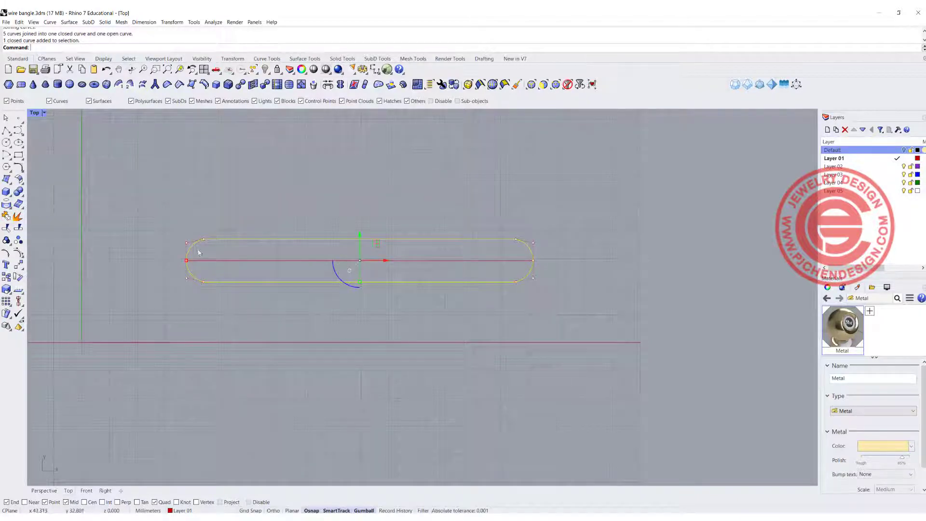
pyautogui.scroll(10, 221, 217)
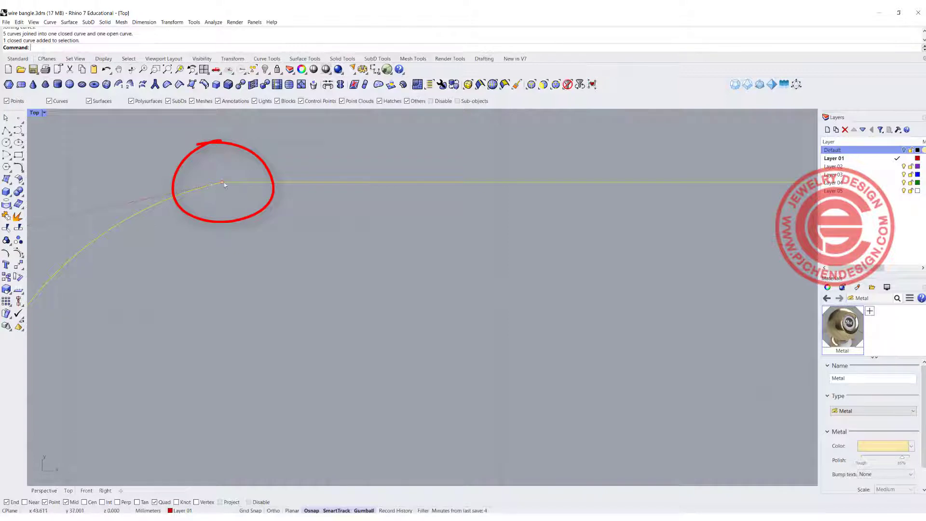
pyautogui.scroll(-5, 256, 205)
pyautogui.scroll(-2, 288, 223)
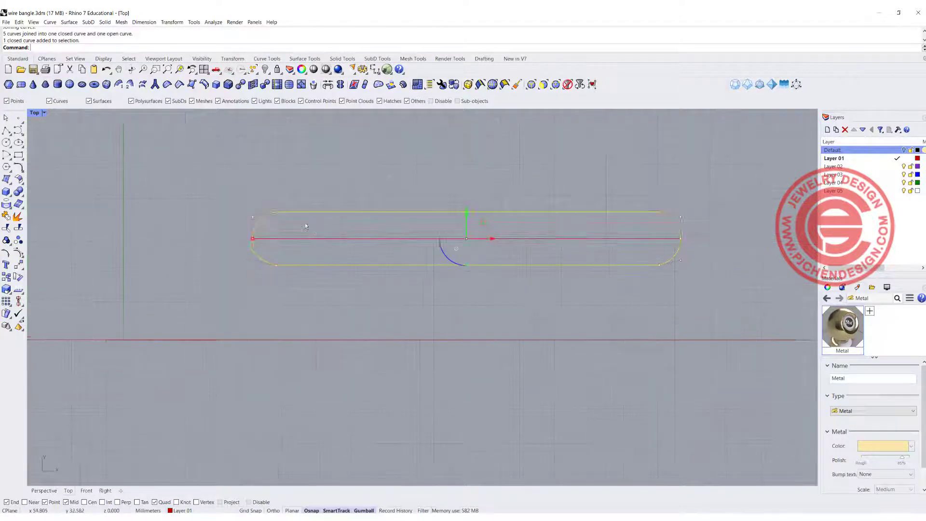
pyautogui.moveTo(305, 223); pyautogui.dragTo(232, 226, button='right')
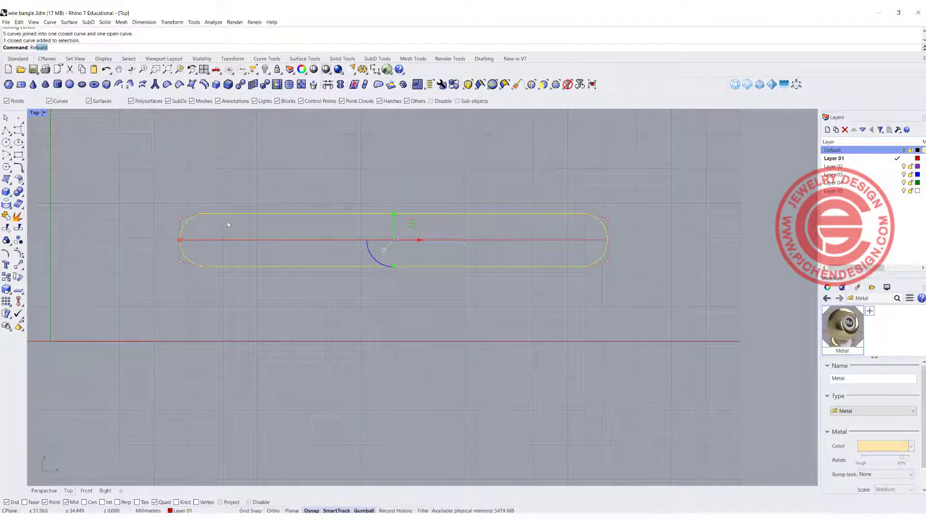
pyautogui.press('Return')
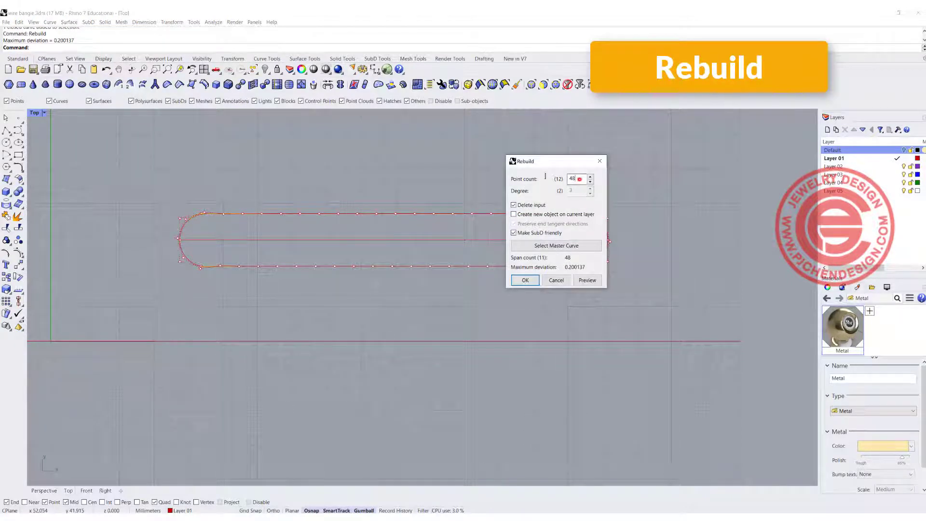
pyautogui.moveTo(579, 179); pyautogui.dragTo(545, 176)
pyautogui.write('24')
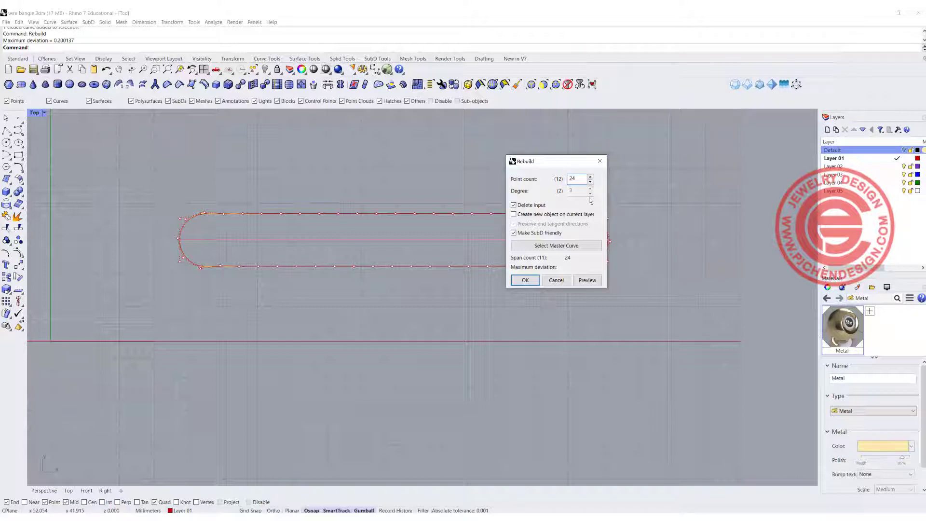
pyautogui.doubleClick(577, 179)
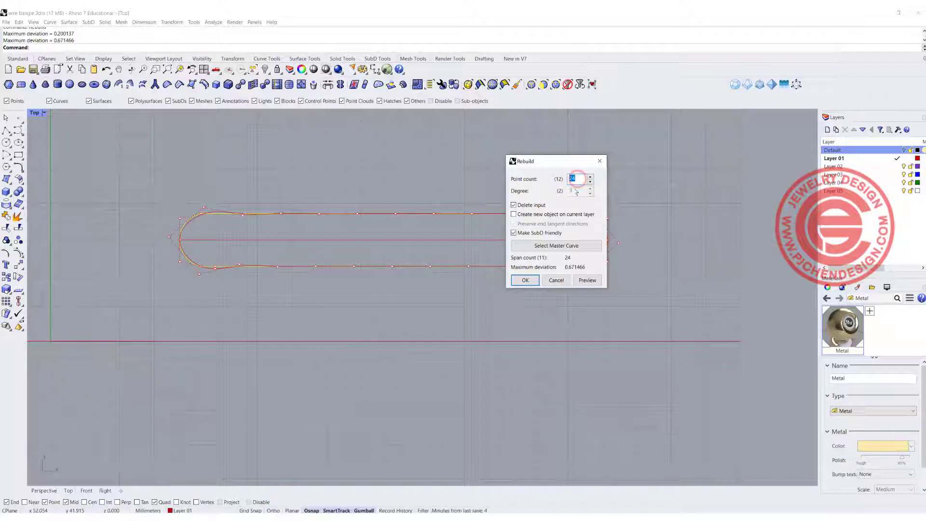
pyautogui.write('36')
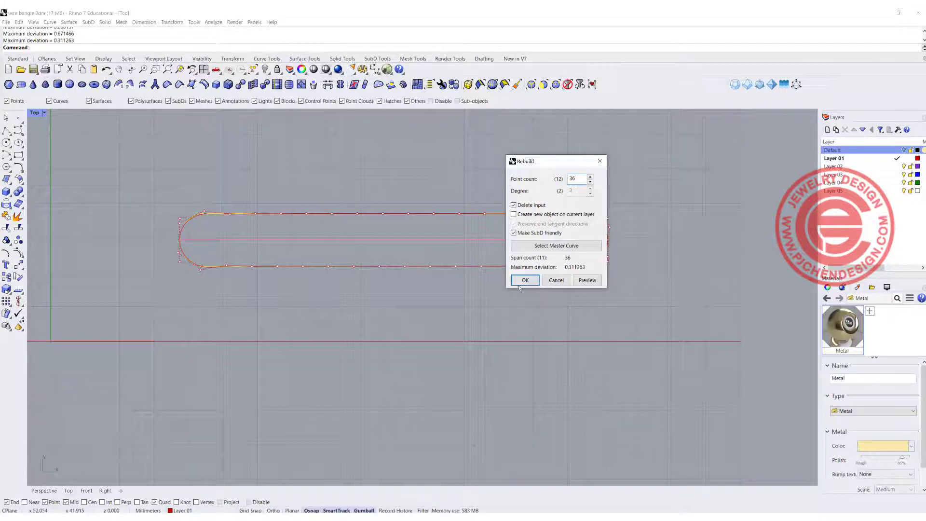
pyautogui.click(522, 280)
# - Flatten the control points along the rebuilt outline's upper edge into one straight horizontal row
pyautogui.scroll(1, 564, 218)
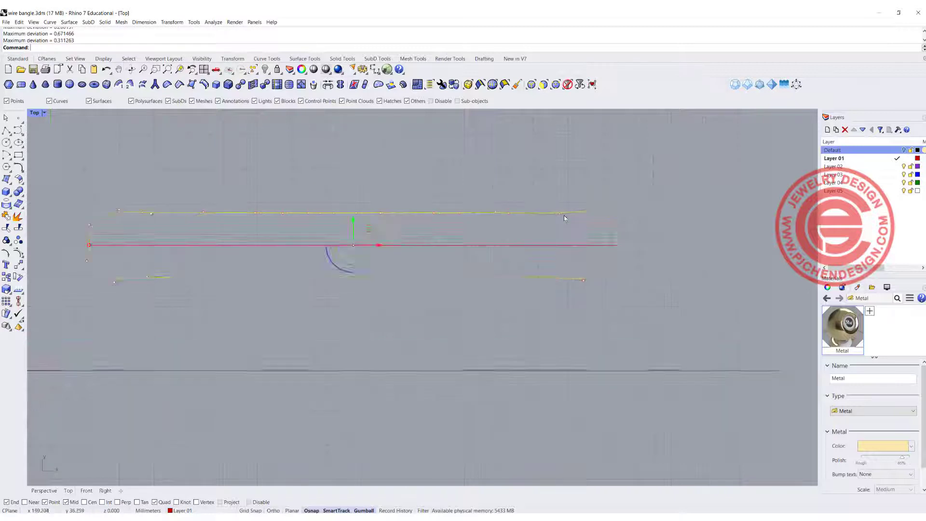
pyautogui.scroll(2, 565, 218)
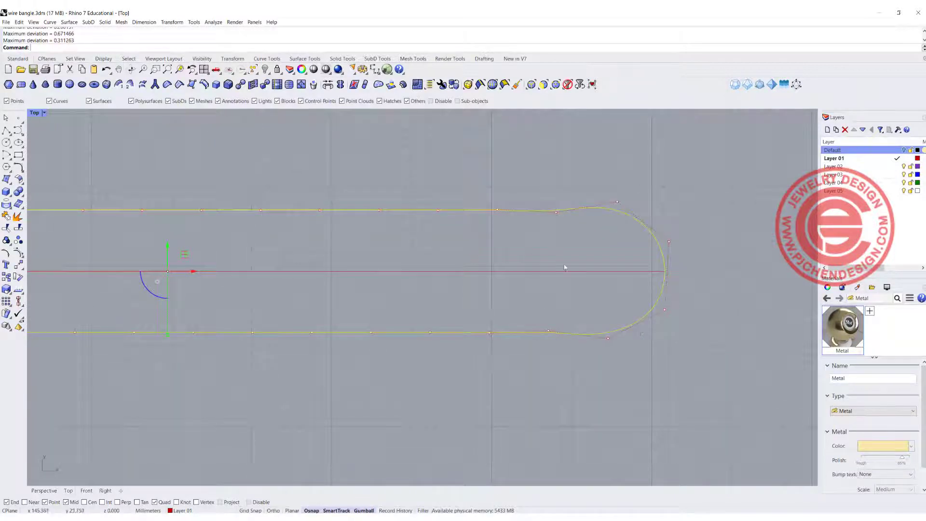
pyautogui.scroll(-4, 478, 219)
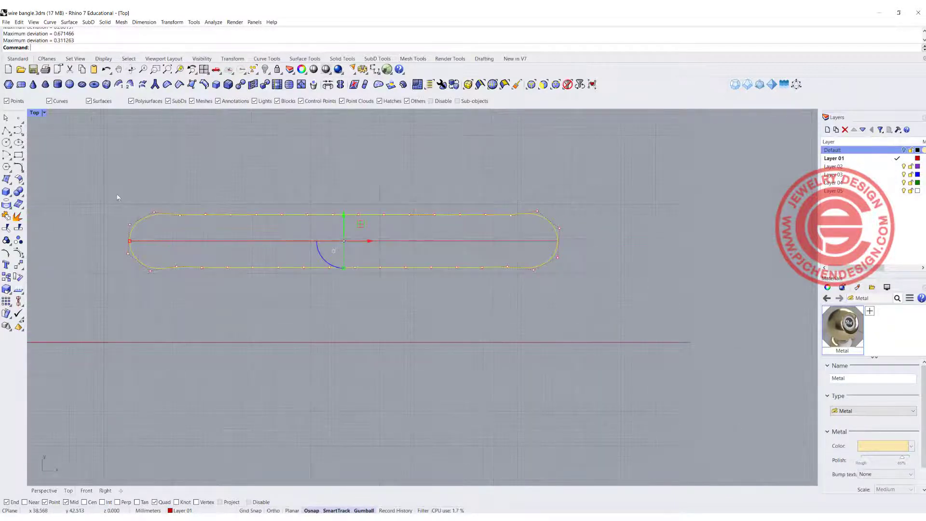
pyautogui.moveTo(136, 187); pyautogui.dragTo(558, 227)
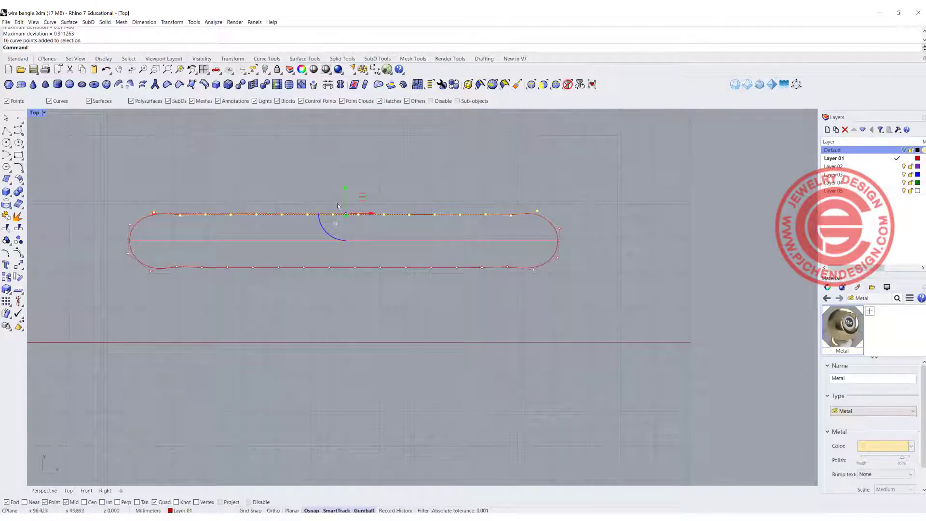
pyautogui.scroll(4, 345, 218)
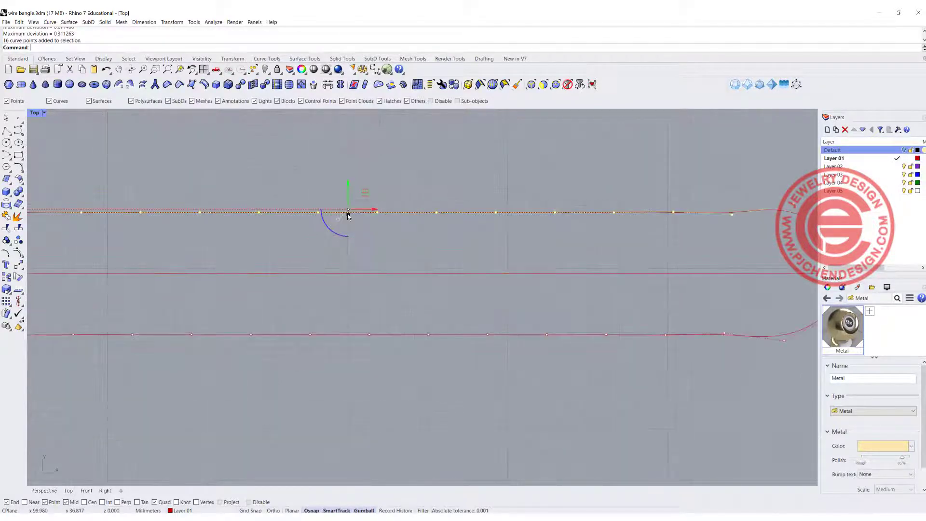
pyautogui.moveTo(348, 215); pyautogui.dragTo(351, 218)
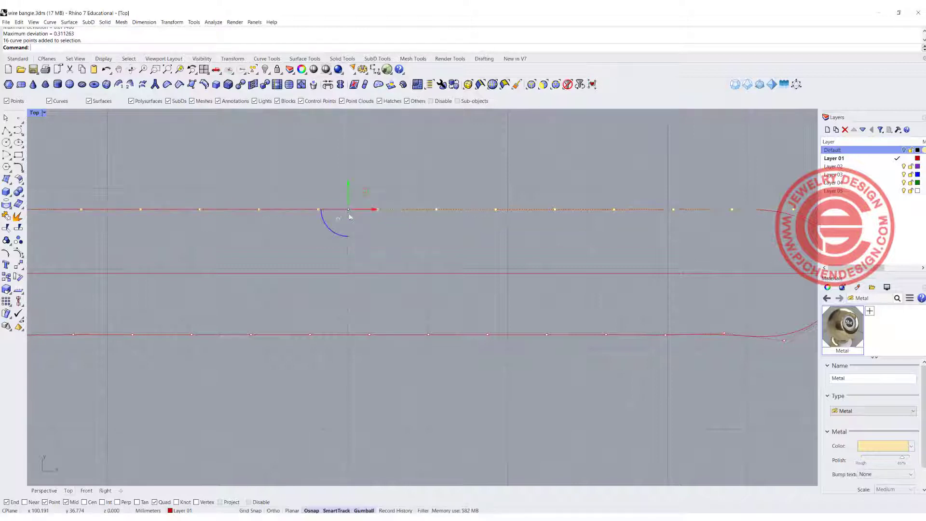
pyautogui.scroll(-4, 289, 223)
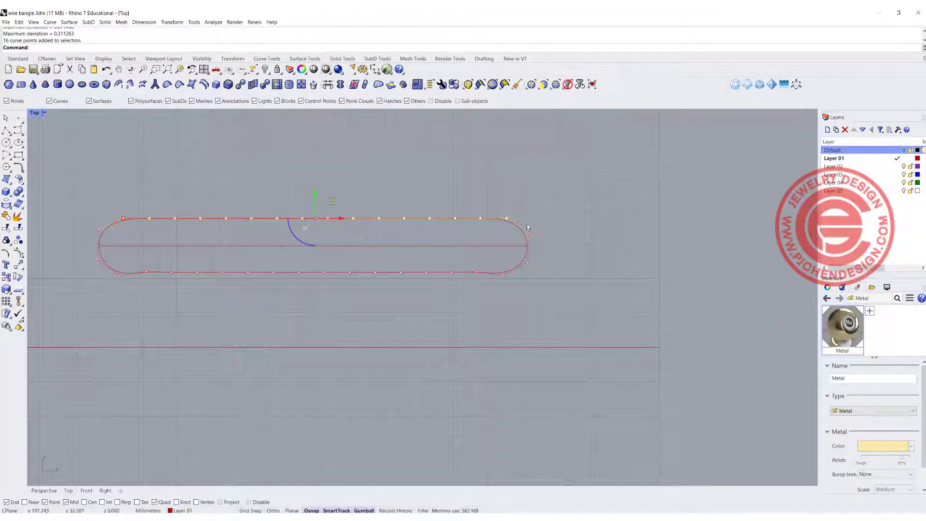
# - Flatten the lower edge's control points by scaling them vertically to 0, and clear the selection and control points
pyautogui.moveTo(114, 263); pyautogui.dragTo(513, 322)
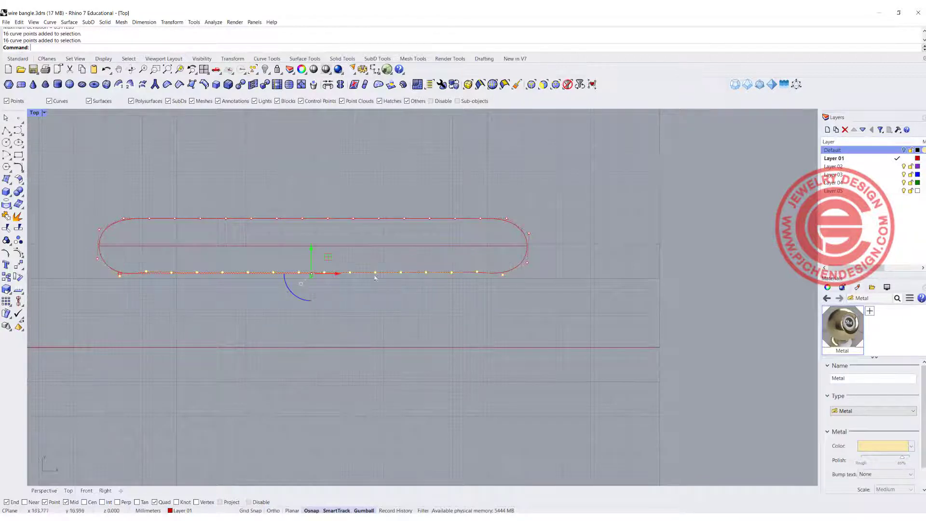
pyautogui.click(311, 276)
pyautogui.write('0')
pyautogui.press('Return')
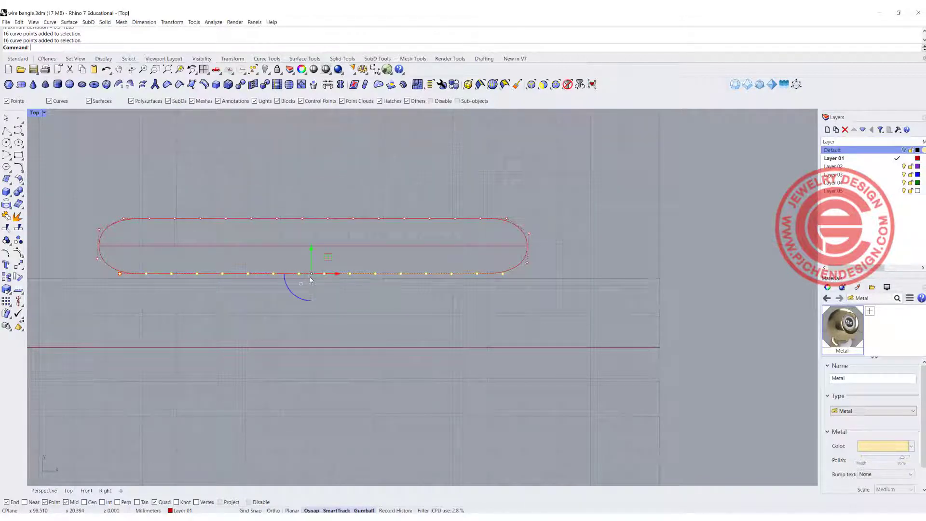
pyautogui.click(438, 344)
pyautogui.press('Escape')
# - Divide the outline's horizontal centre line into 40 segments with division points
pyautogui.moveTo(337, 249); pyautogui.dragTo(334, 229, button='right')
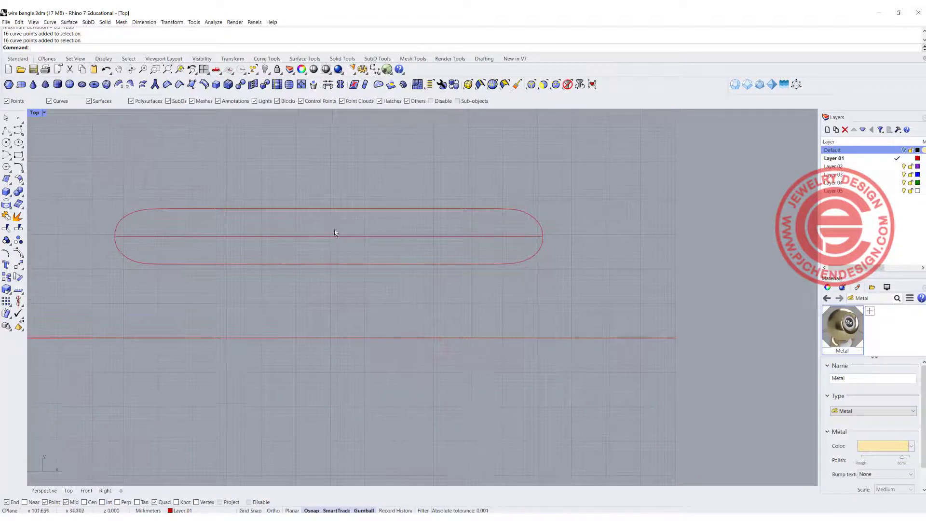
pyautogui.click(328, 235)
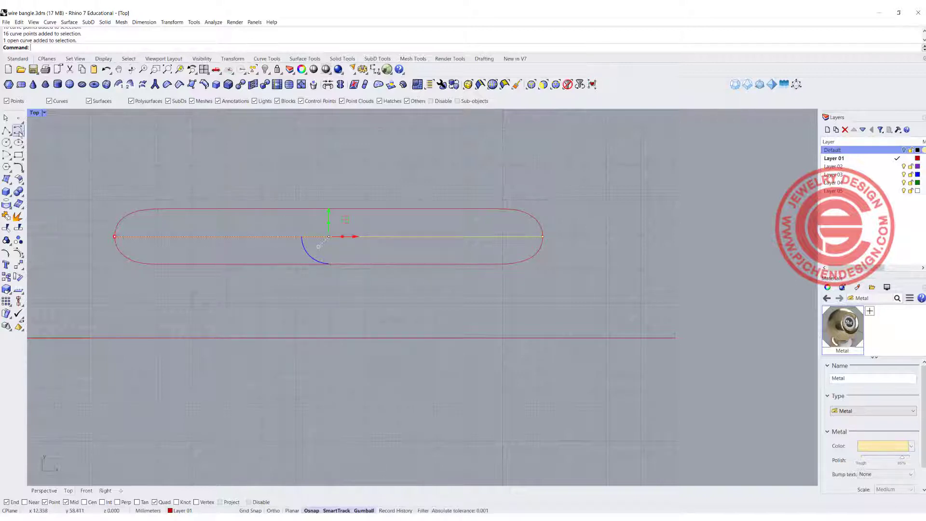
pyautogui.write('Divide')
pyautogui.press('Return')
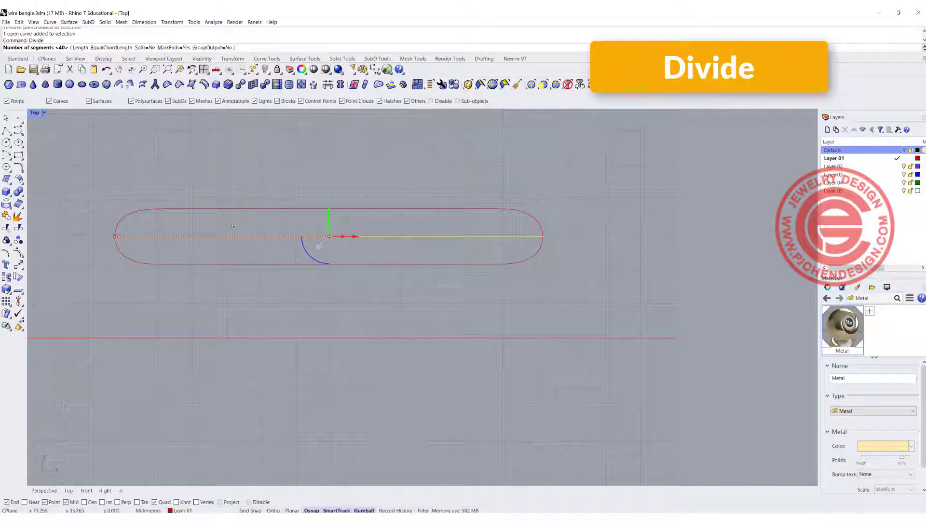
pyautogui.press('Return')
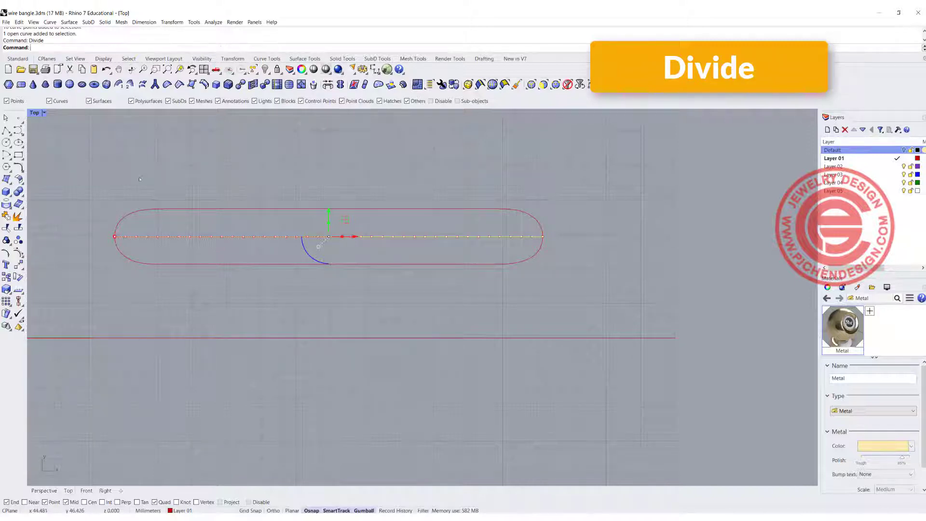
# - Draw a vertical line centred on the centre line's left end, spanning the full height of the rounded outline
pyautogui.click(6, 131)
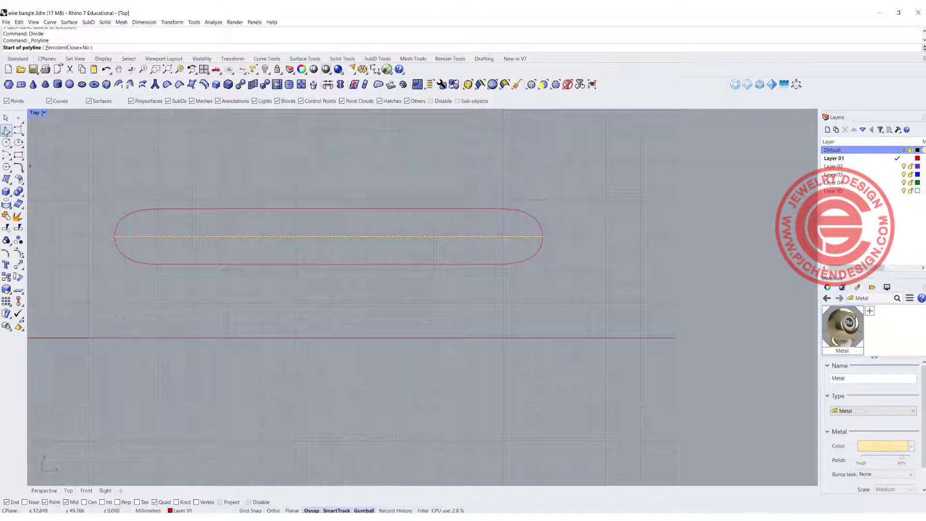
pyautogui.click(6, 130)
pyautogui.click(45, 131)
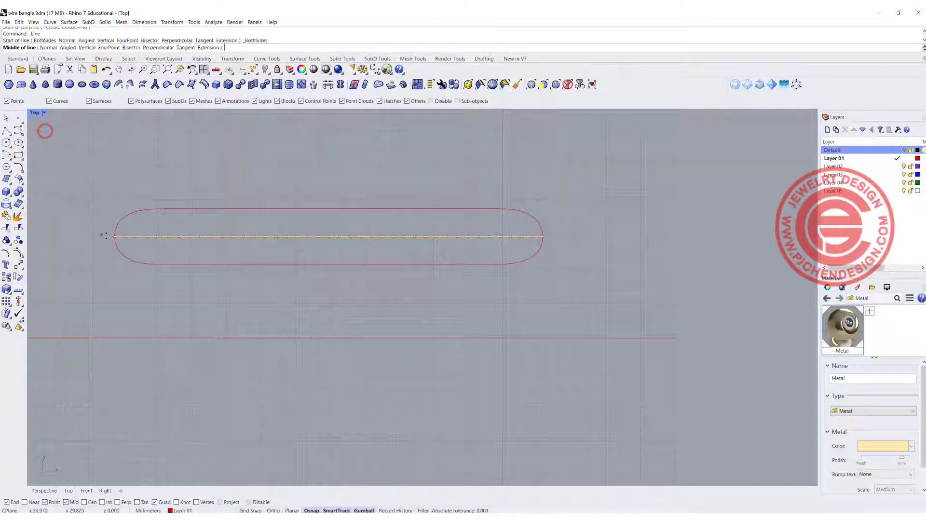
pyautogui.click(115, 236)
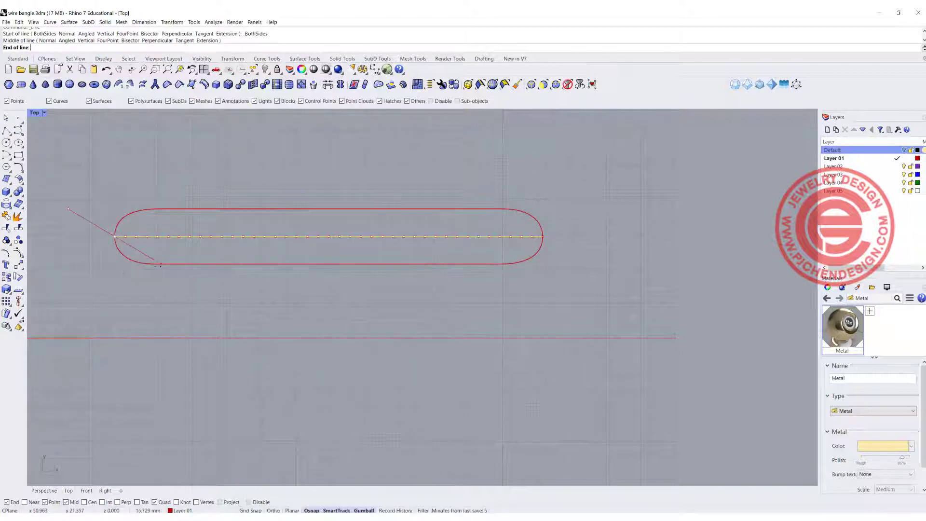
pyautogui.click(116, 264)
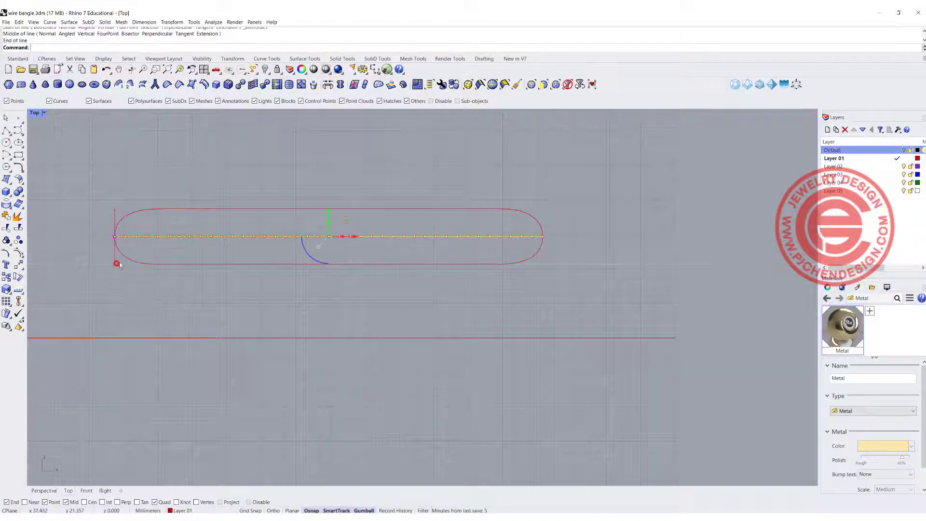
# - Array the vertical line linearly as 40 items, spaced from the first to the second division point
pyautogui.click(115, 212)
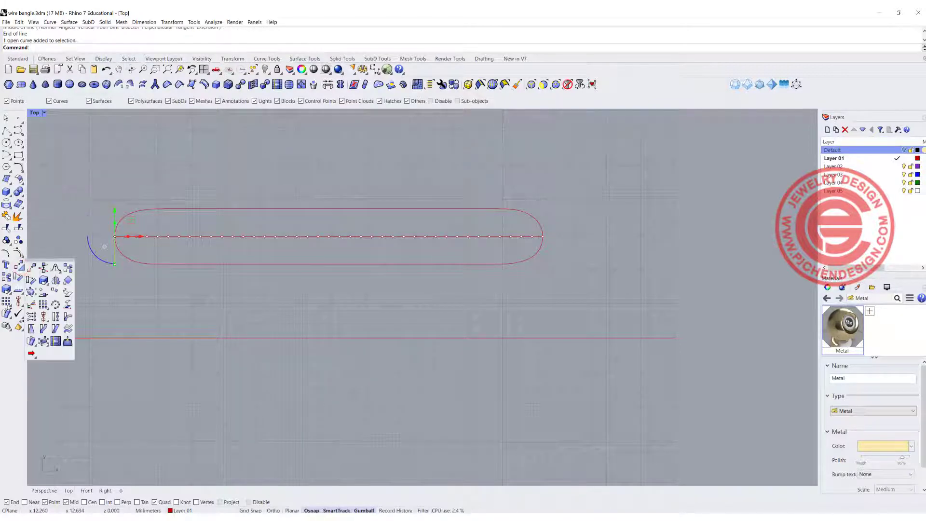
pyautogui.click(10, 304)
pyautogui.click(81, 306)
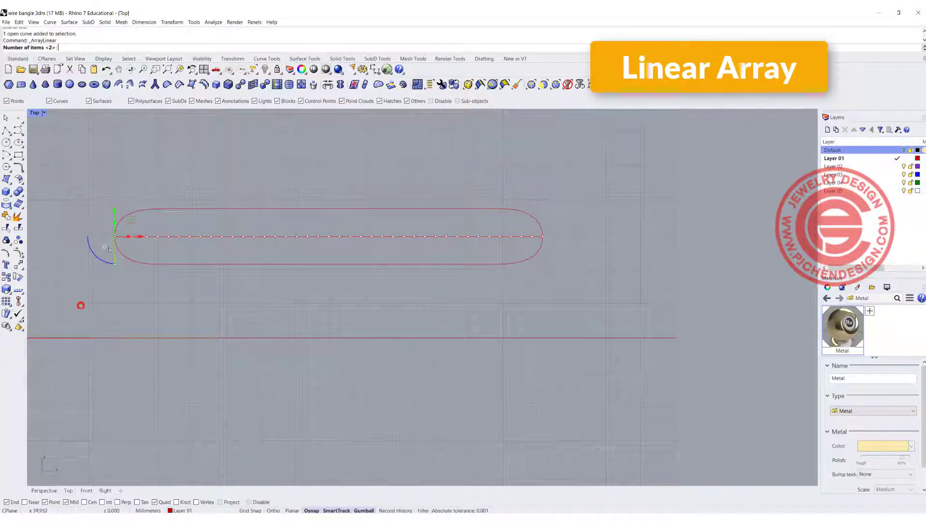
pyautogui.write('40')
pyautogui.press('Return')
pyautogui.scroll(3, 118, 236)
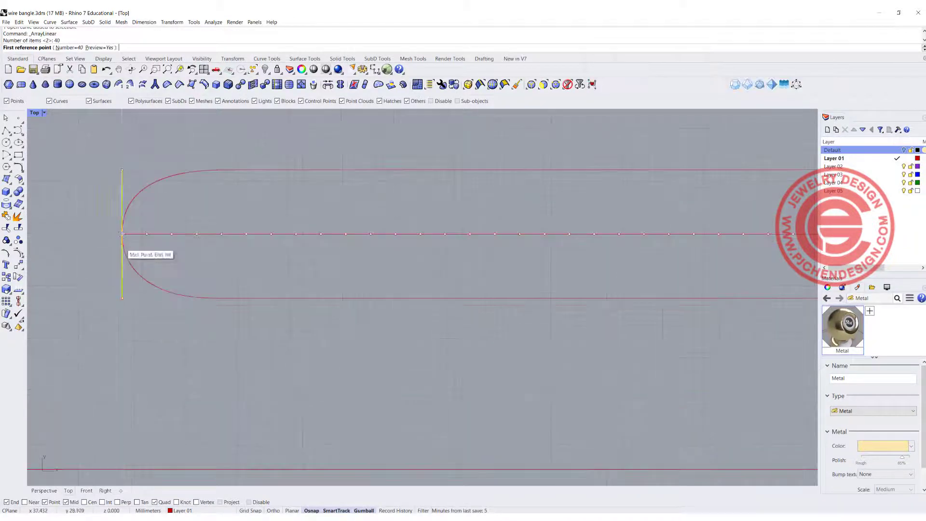
pyautogui.click(121, 234)
pyautogui.click(141, 248)
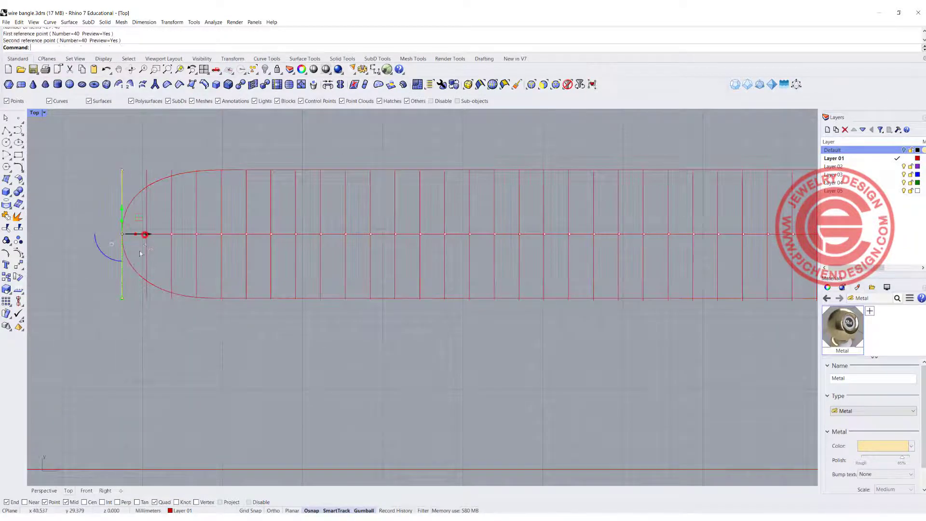
# - Undo the linear array, the vertical line and the centre line's division
pyautogui.scroll(-12, 292, 343)
pyautogui.moveTo(389, 343); pyautogui.dragTo(324, 343, button='right')
pyautogui.scroll(6, 203, 295)
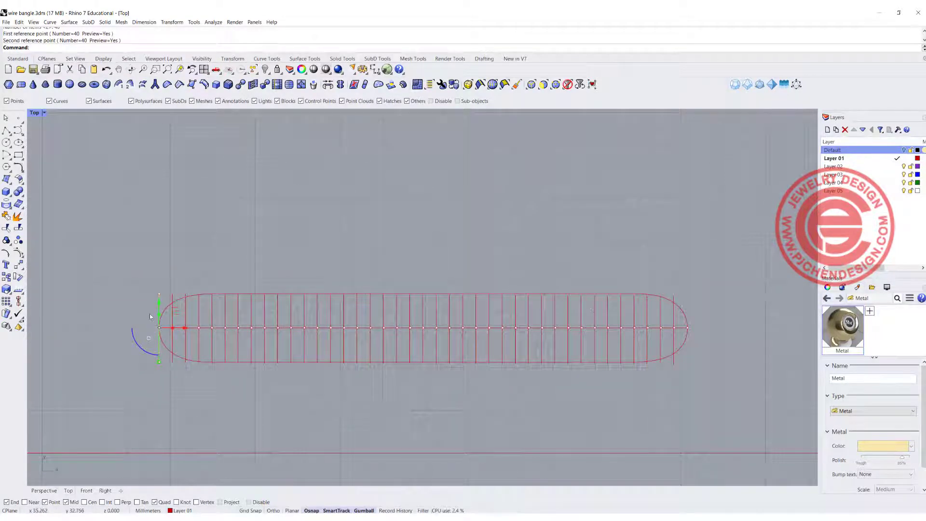
pyautogui.scroll(-2, 194, 232)
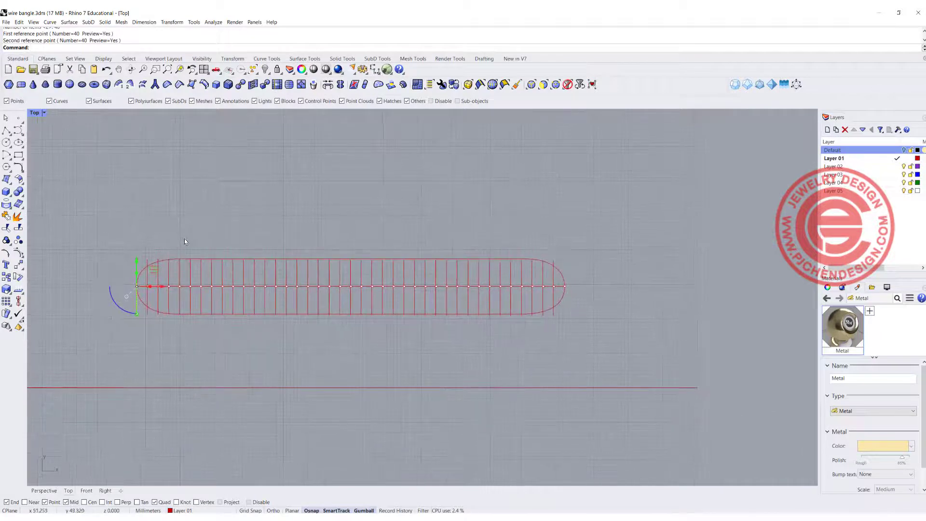
pyautogui.hotkey('ctrl', 'z')
pyautogui.hotkey('ctrl', 'z')
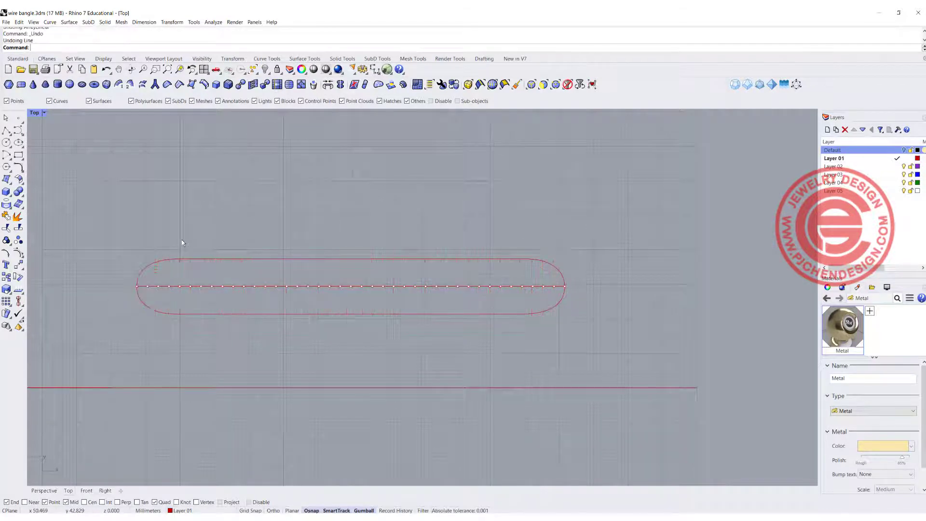
# - Draw a both-sides vertical line centred on the centre line's left end, extending past both long edges of the outline
pyautogui.click(6, 130)
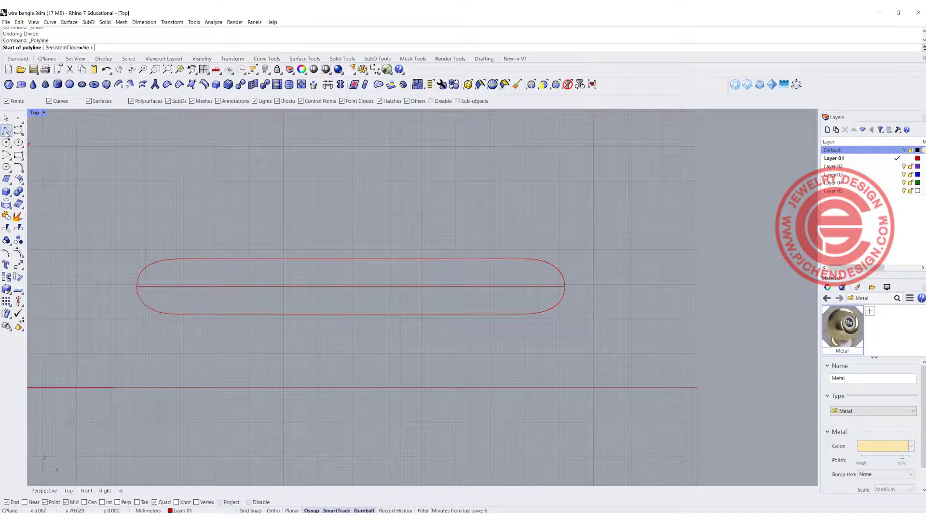
pyautogui.click(10, 133)
pyautogui.click(44, 132)
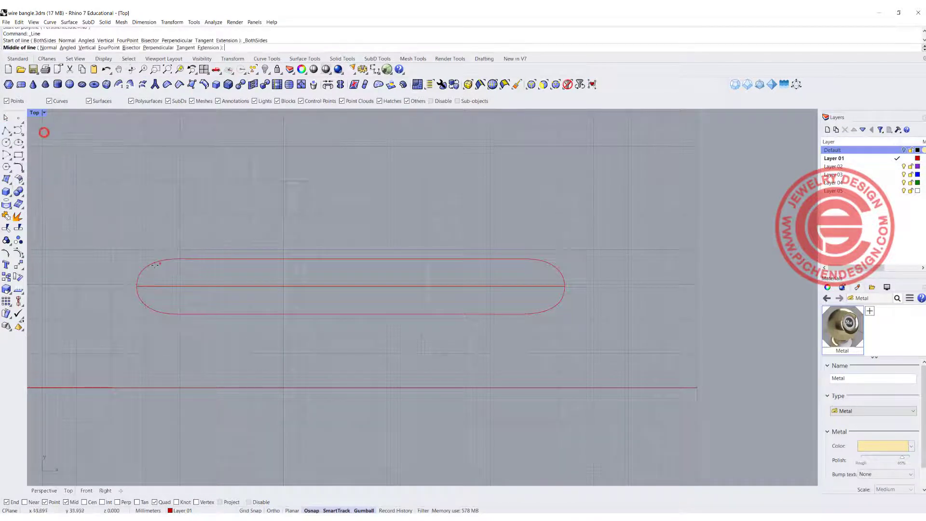
pyautogui.click(137, 286)
pyautogui.click(136, 330)
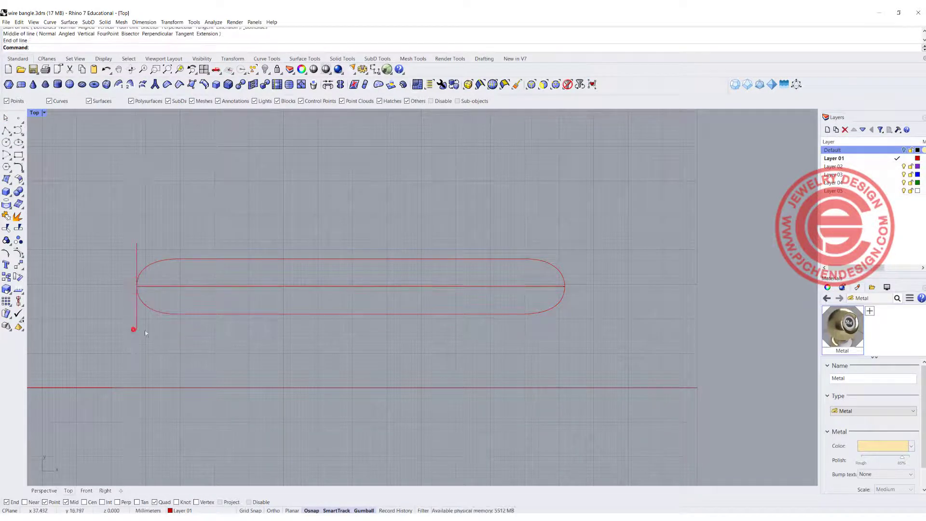
# - Draw a matching both-sides vertical line centred on the centre line's right end, reaching past both long edges
pyautogui.moveTo(570, 294); pyautogui.dragTo(568, 289, button='right')
pyautogui.rightClick(570, 290)
pyautogui.click(563, 282)
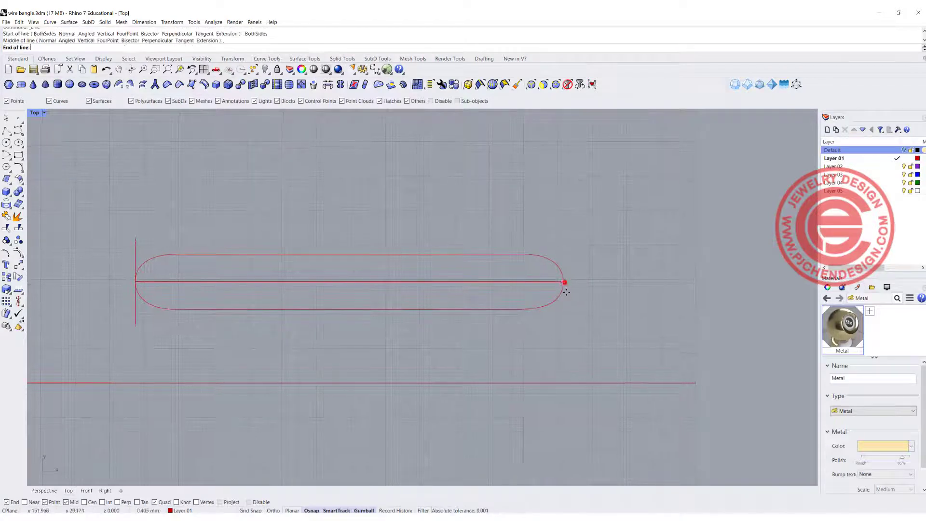
pyautogui.click(562, 328)
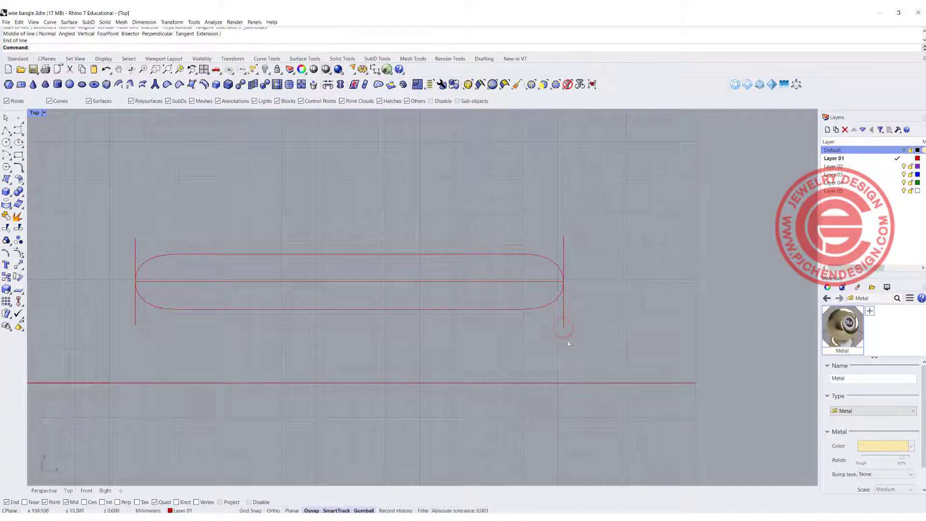
# - Create 40 tween curves between the two vertical end lines using TweenCurves
pyautogui.moveTo(588, 334); pyautogui.dragTo(129, 323)
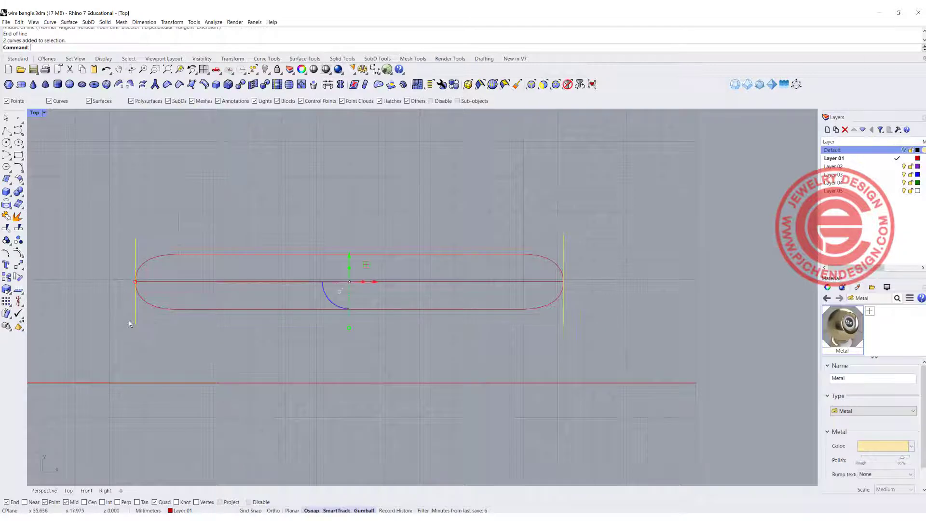
pyautogui.write('t')
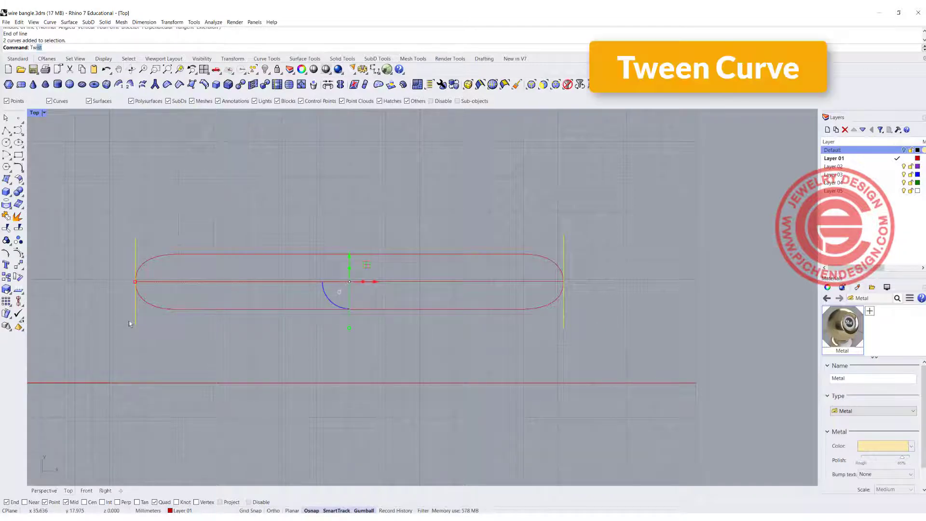
pyautogui.write('weenCurve')
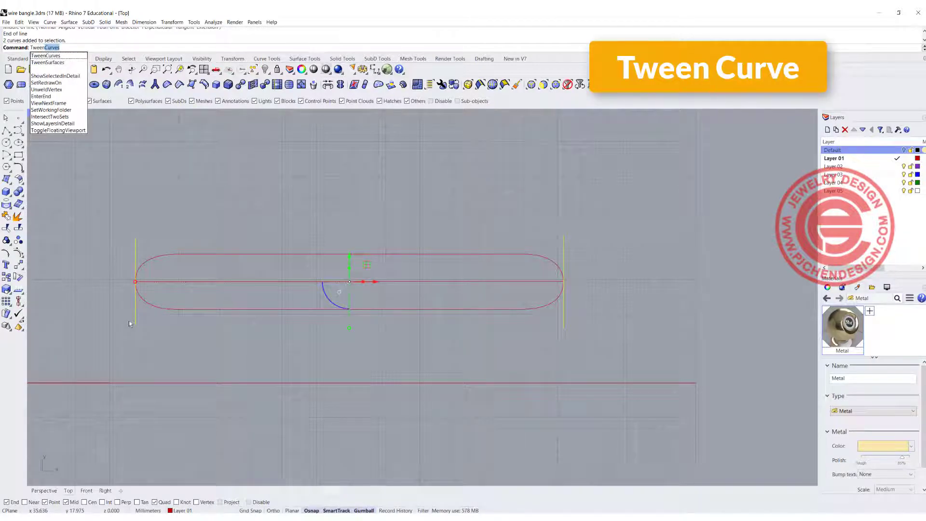
pyautogui.press('Return')
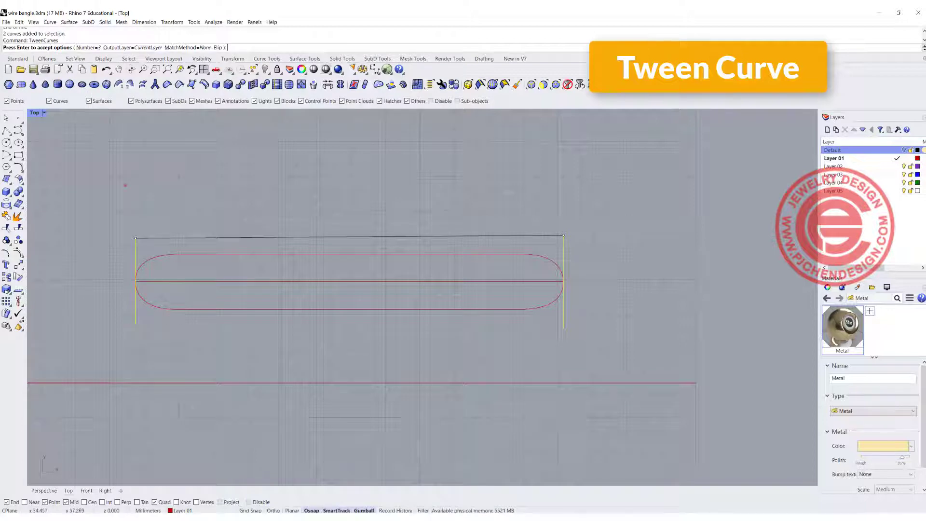
pyautogui.click(86, 47)
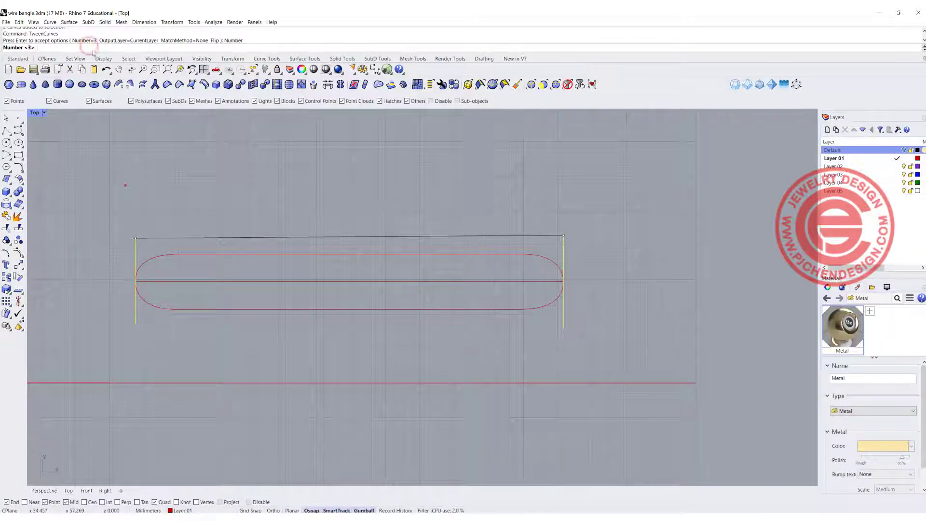
pyautogui.write('40')
pyautogui.press('Return')
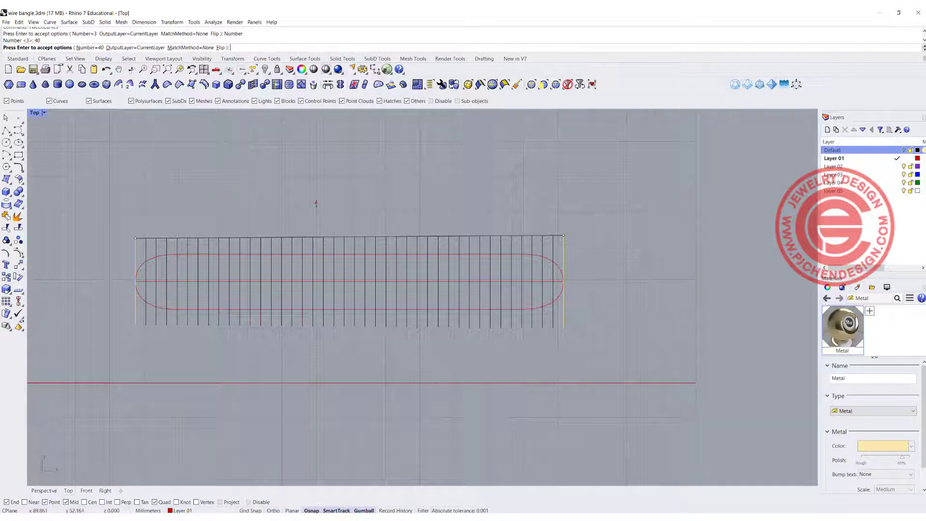
pyautogui.press('Return')
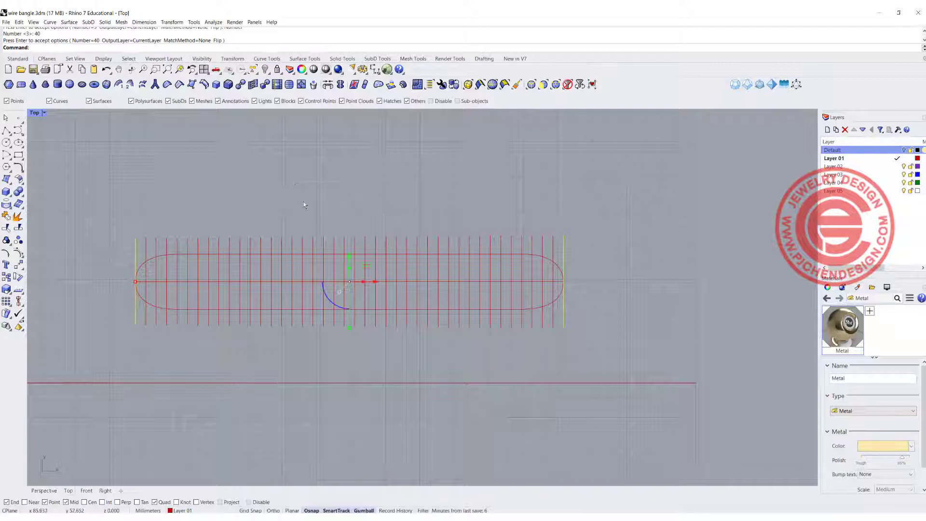
# - Delete the two original vertical lines at the left and right ends of the outline
pyautogui.click(525, 254)
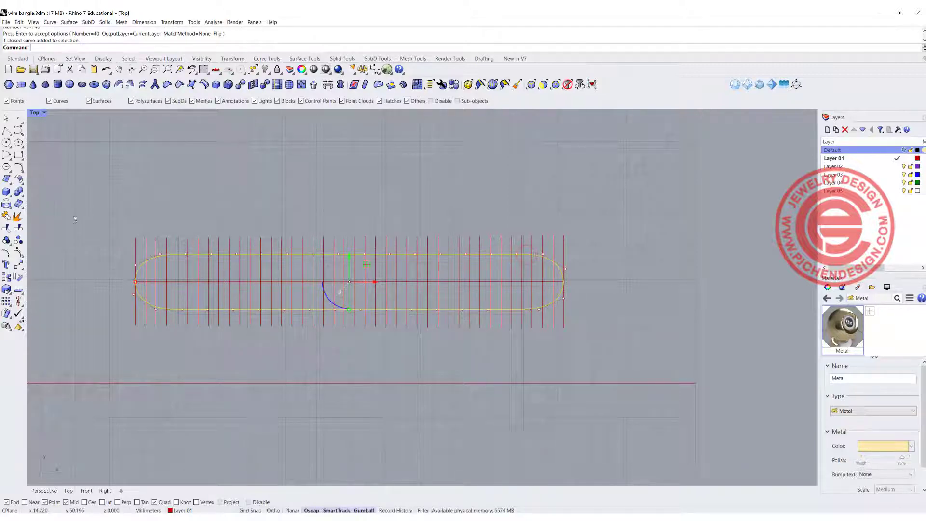
pyautogui.click(134, 243)
pyautogui.press('Delete')
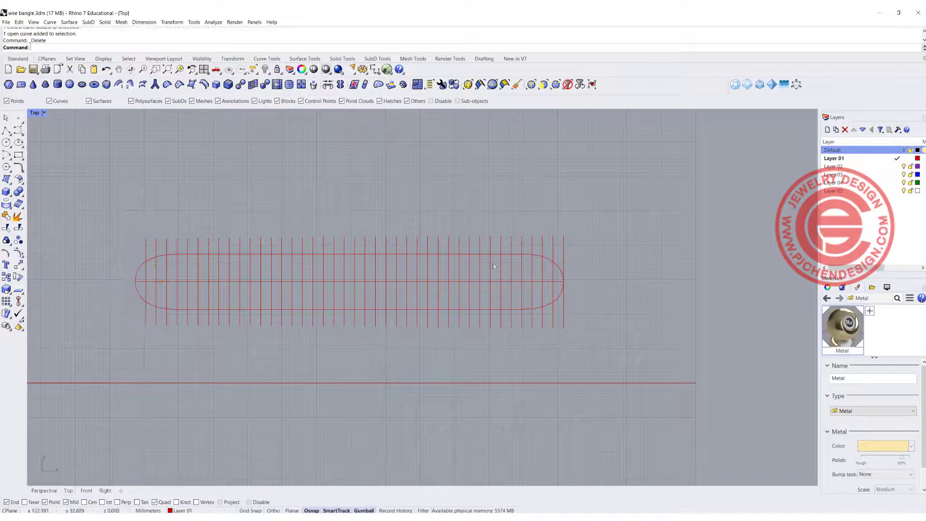
pyautogui.click(565, 242)
pyautogui.press('Delete')
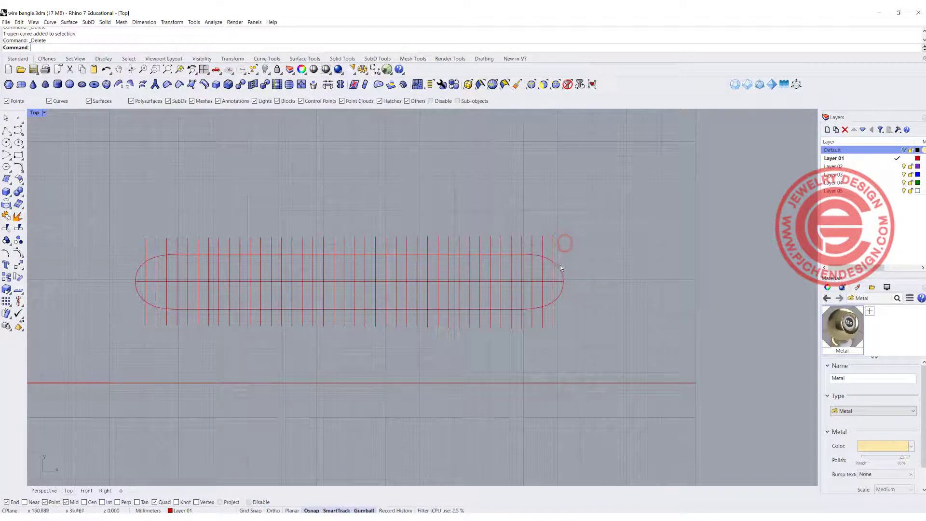
# - Trim the vertical lines above and below the rounded outline, using the outline as cutter, and restore the four-viewport layout
pyautogui.click(559, 270)
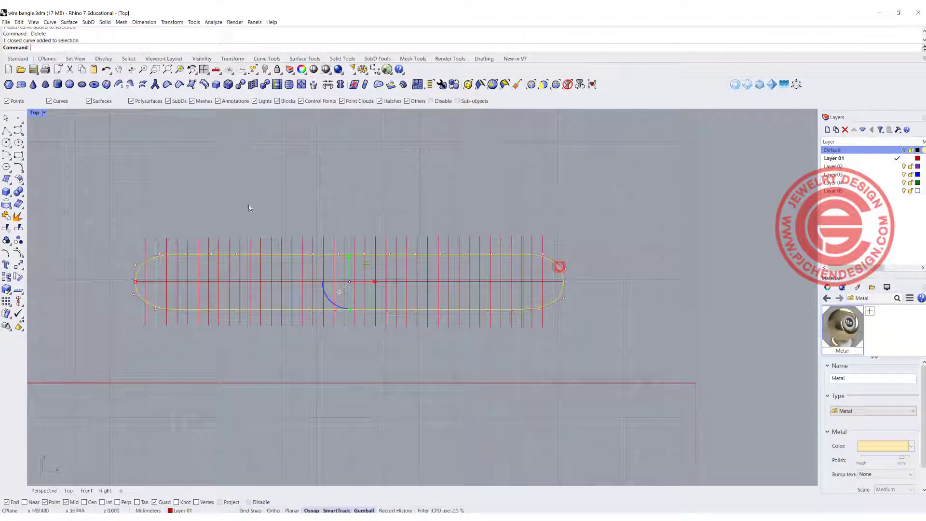
pyautogui.click(6, 228)
pyautogui.moveTo(572, 246); pyautogui.dragTo(130, 242)
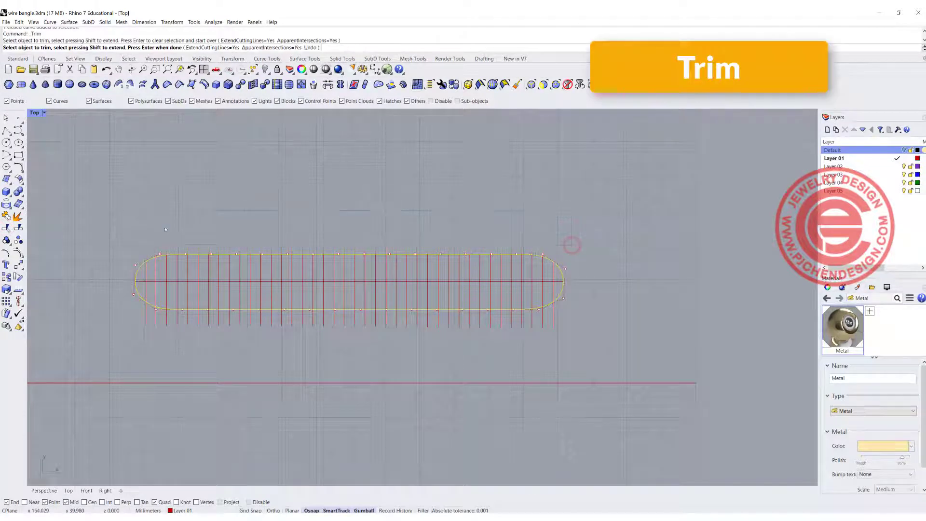
pyautogui.moveTo(614, 355); pyautogui.dragTo(134, 322)
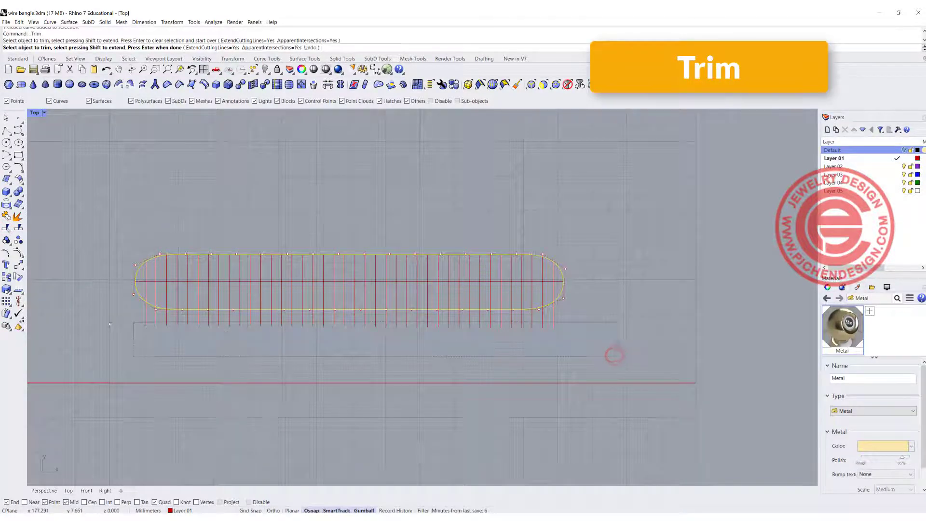
pyautogui.rightClick(461, 293)
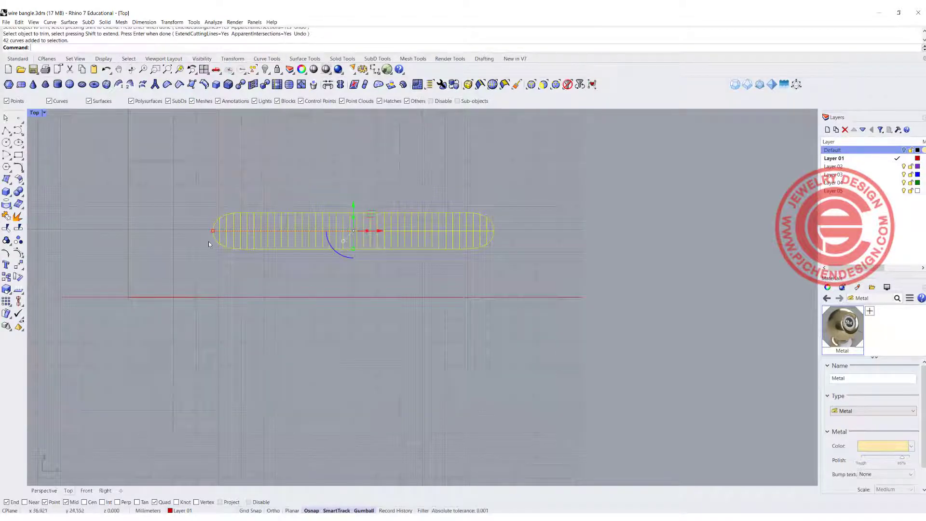
pyautogui.doubleClick(34, 113)
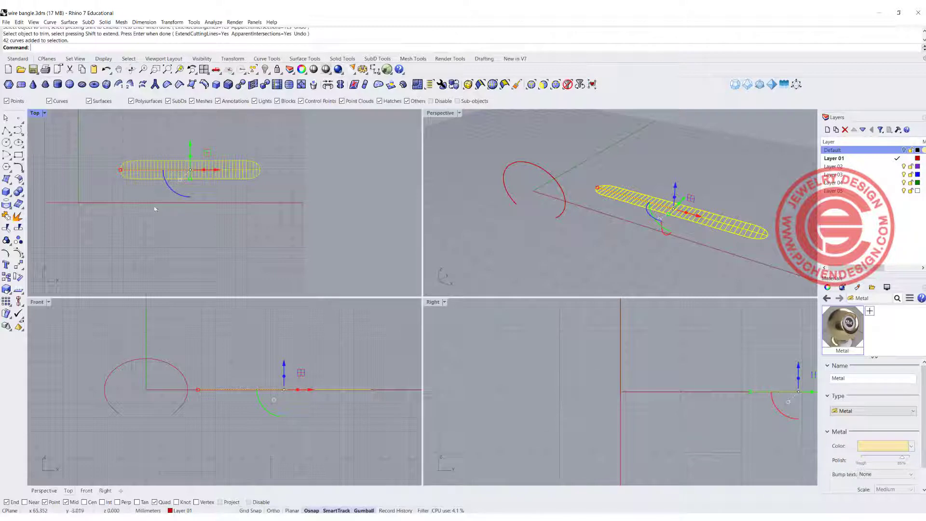
# - Twist the outline and wire lines by a half turn about the layout's lengthwise axis, from its left end to its right end
pyautogui.click(17, 268)
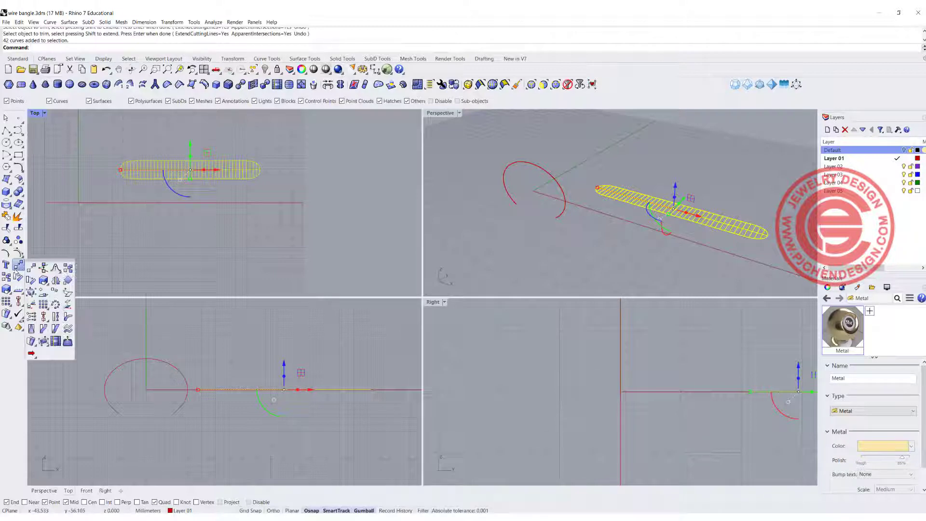
pyautogui.click(56, 316)
pyautogui.scroll(3, 111, 159)
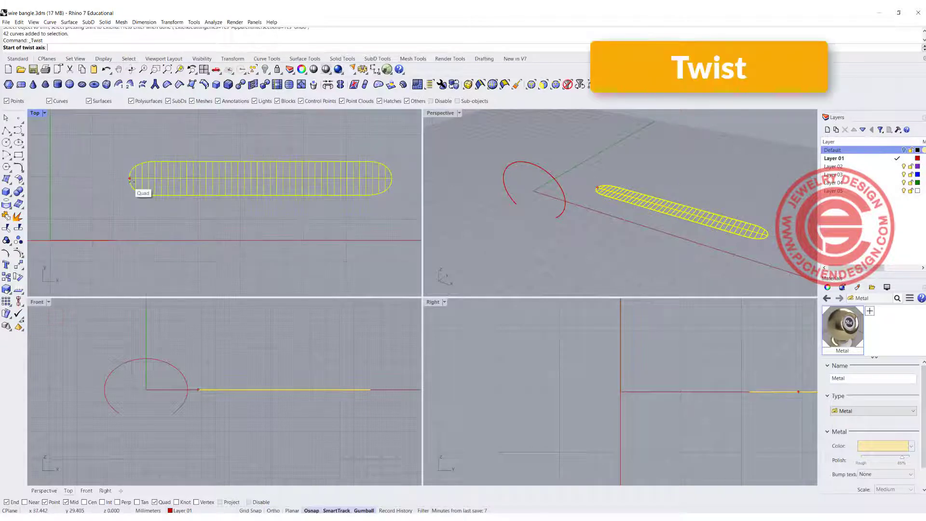
pyautogui.click(130, 180)
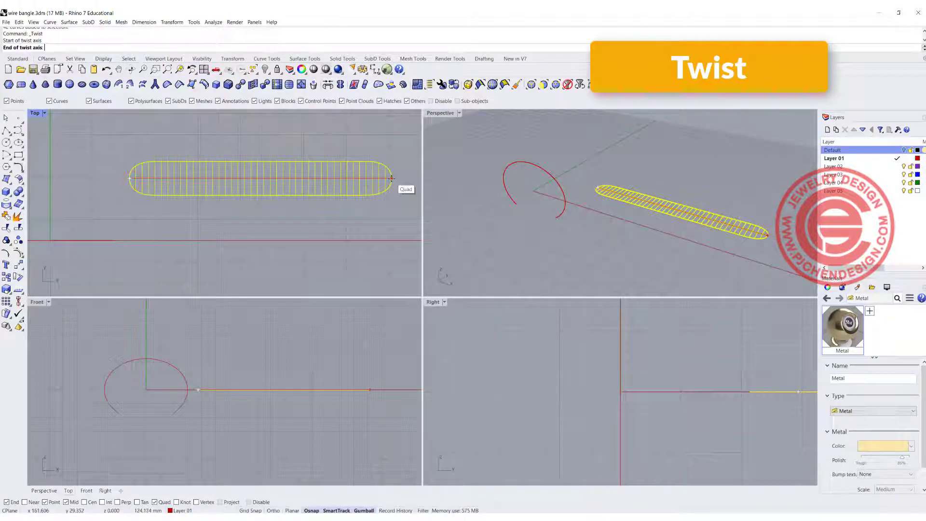
pyautogui.click(391, 179)
pyautogui.moveTo(630, 410); pyautogui.dragTo(540, 426, button='right')
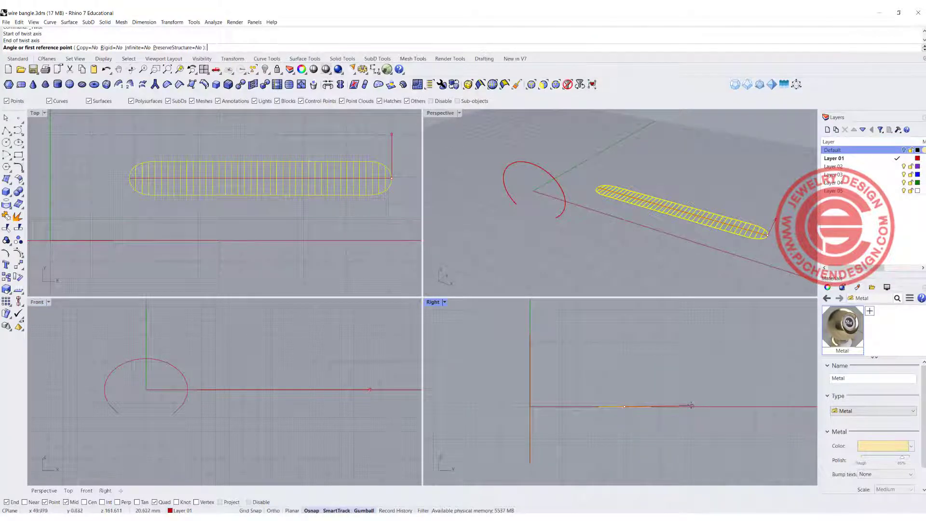
pyautogui.press('F8')
pyautogui.click(687, 405)
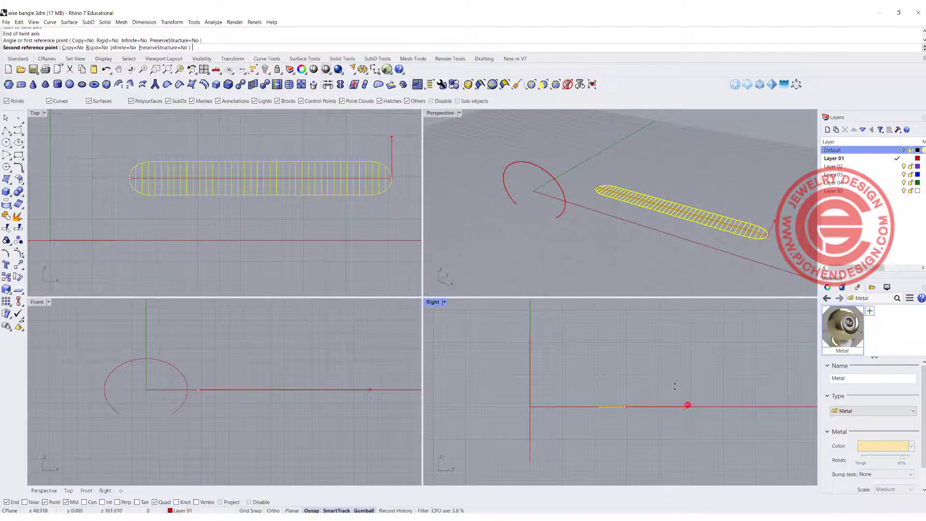
pyautogui.click(548, 405)
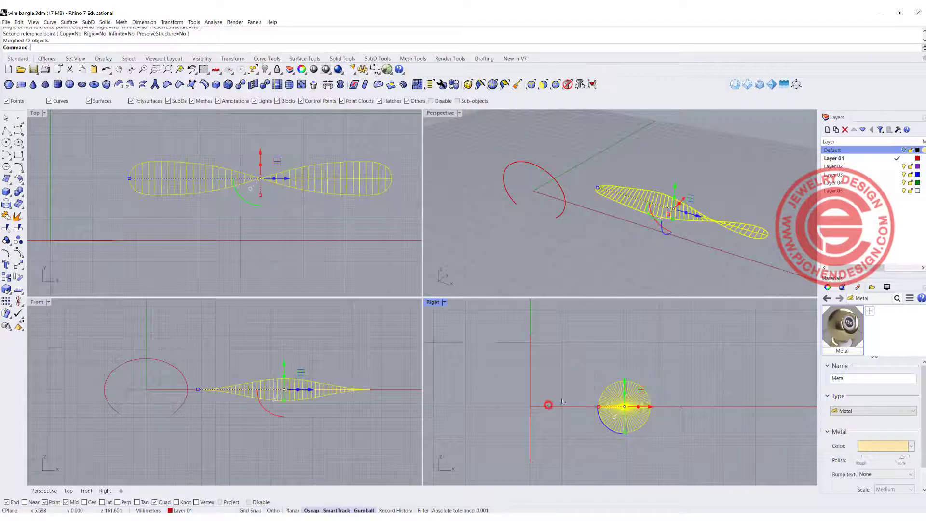
pyautogui.moveTo(612, 212); pyautogui.dragTo(644, 249, button='right')
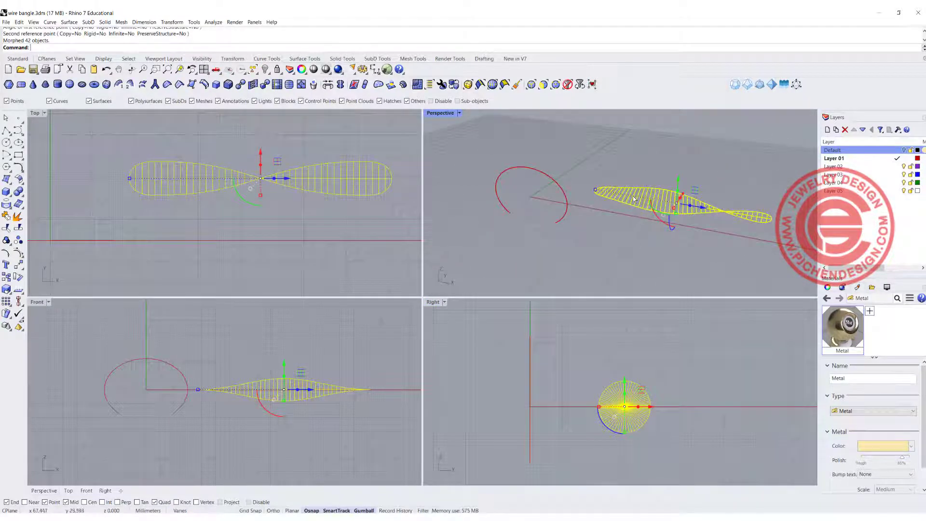
# - Pipe all the selected twisted curves with a 1.2 mm diameter, round caps and no wall thickness in the maximized Perspective view
pyautogui.doubleClick(436, 112)
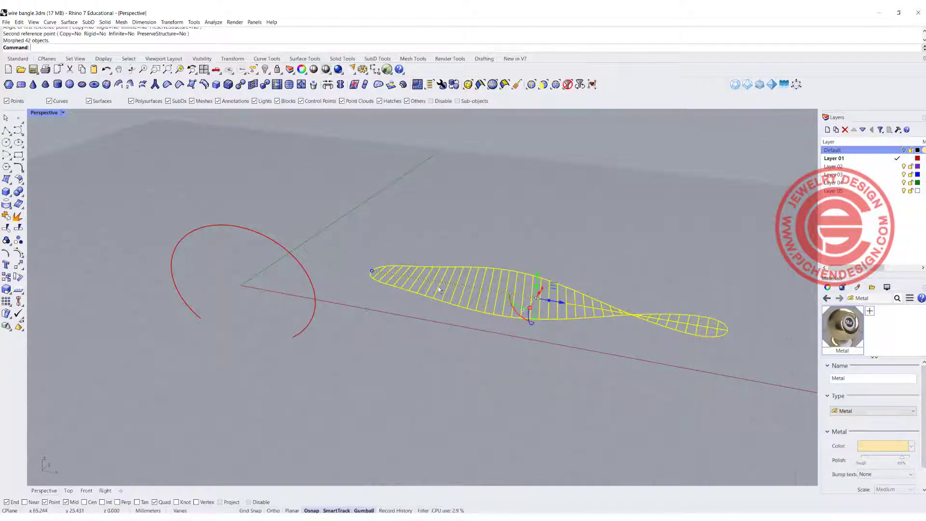
pyautogui.click(6, 192)
pyautogui.click(54, 219)
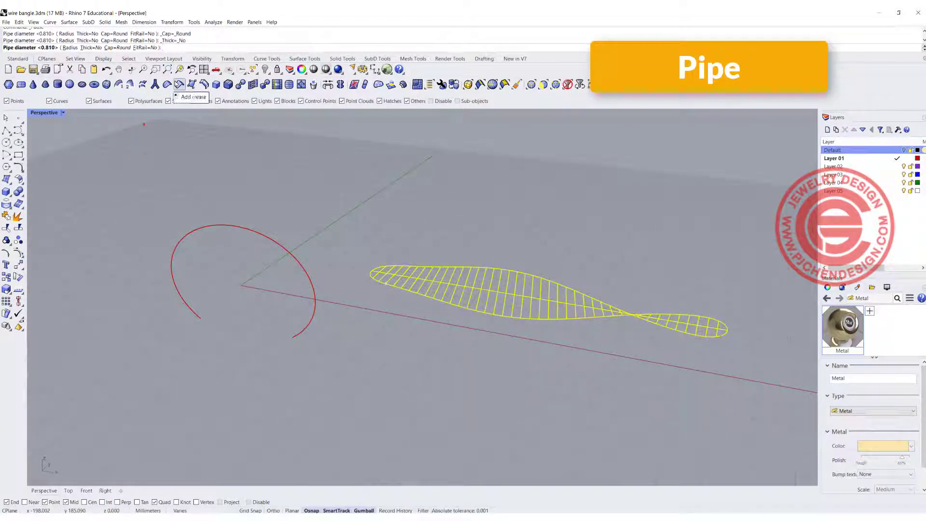
pyautogui.write('.2')
pyautogui.press('Return')
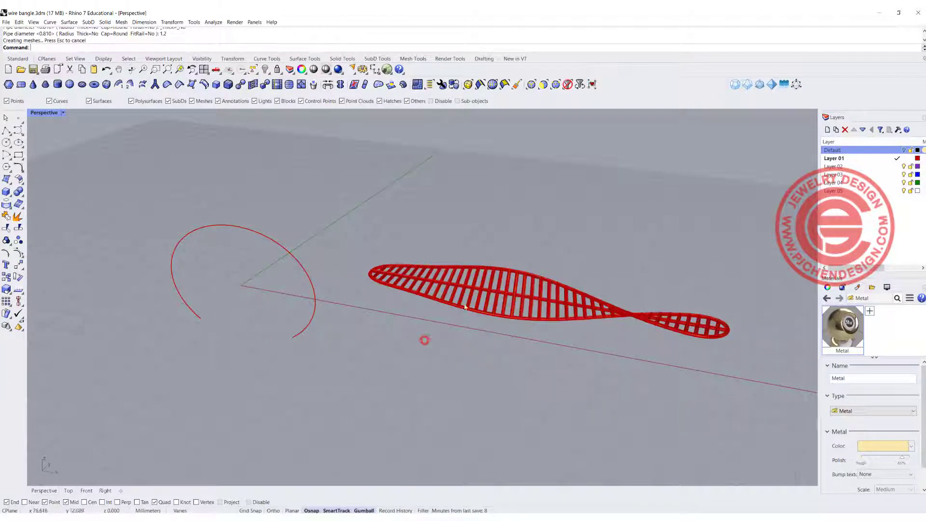
# - Delete the pipe running along the centre line, keeping the centre line curve
pyautogui.click(485, 291)
pyautogui.click(487, 291)
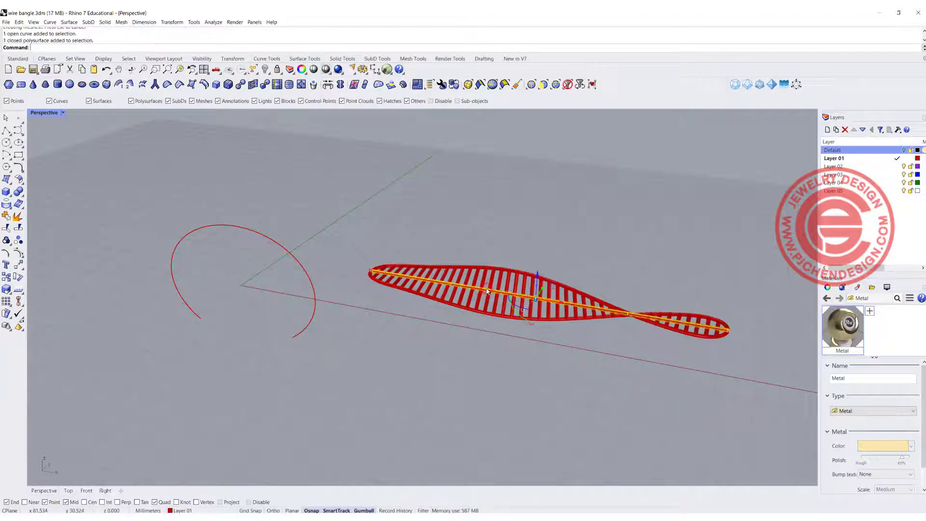
pyautogui.press('Delete')
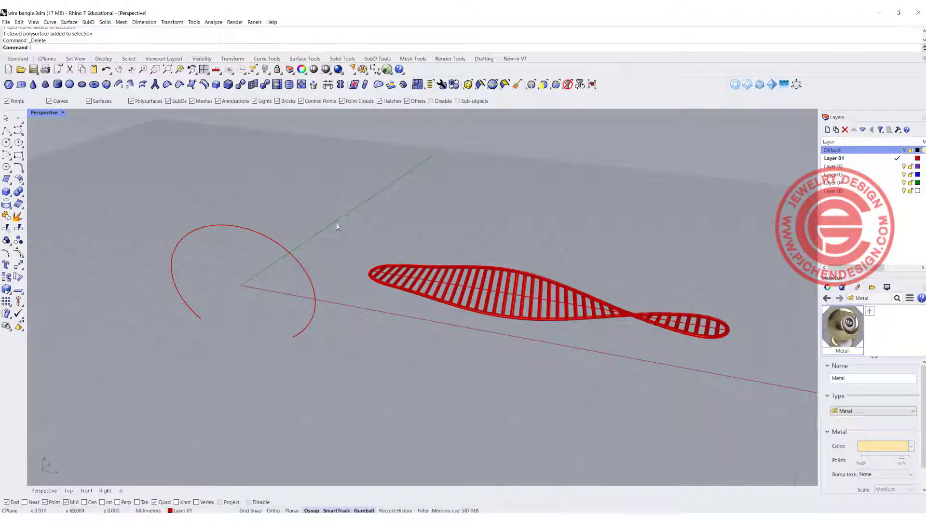
# - Flow a copy of the twisted wire pipes from the straight centre line onto the open ellipse base curve, picking matching ends
pyautogui.write('w')
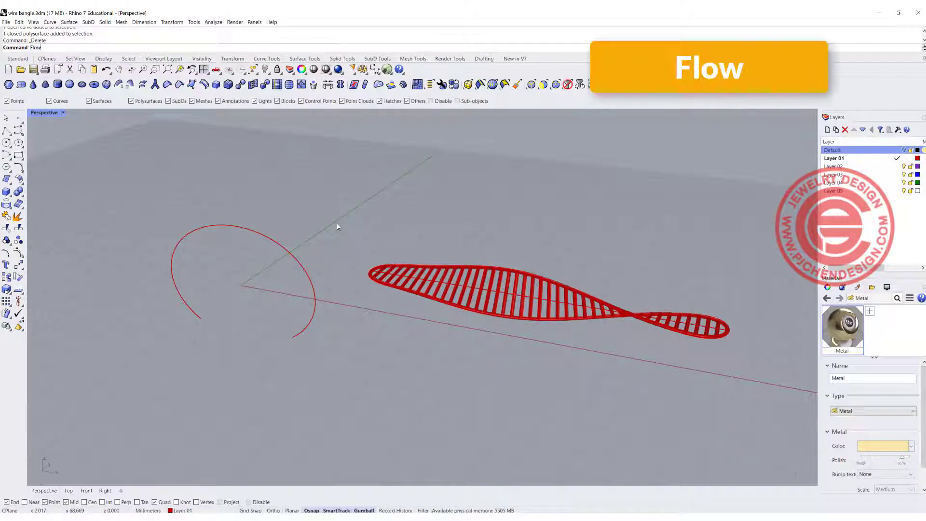
pyautogui.press('Return')
pyautogui.moveTo(346, 216); pyautogui.dragTo(707, 363)
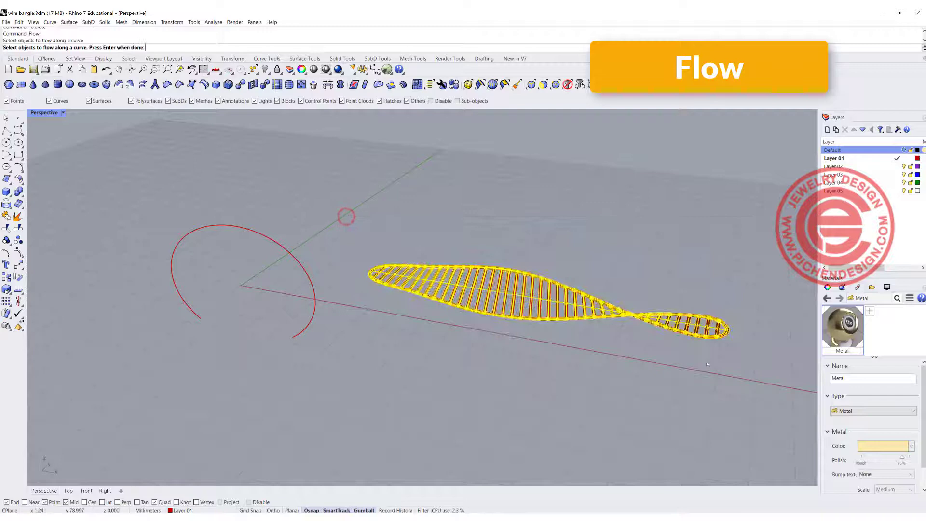
pyautogui.scroll(3, 397, 274)
pyautogui.rightClick(397, 273)
pyautogui.scroll(-3, 396, 274)
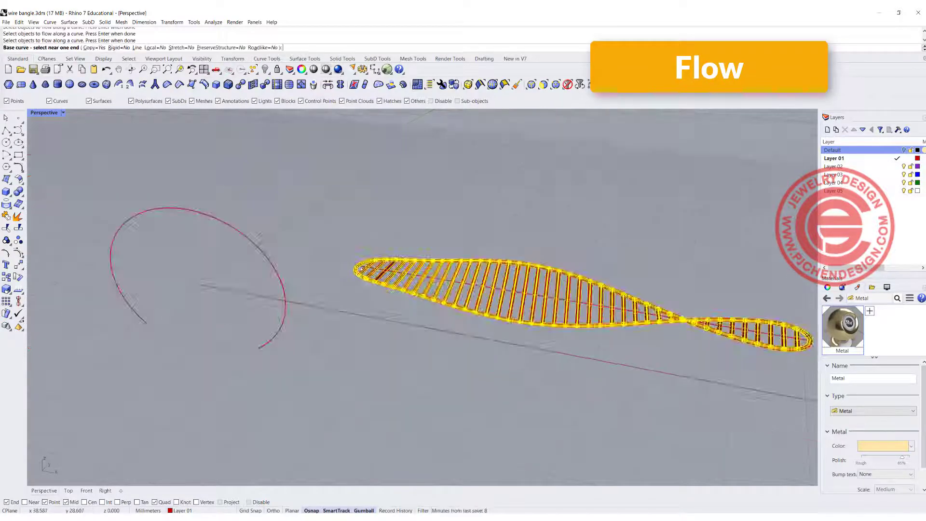
pyautogui.scroll(5, 364, 266)
pyautogui.click(365, 266)
pyautogui.scroll(-5, 136, 330)
pyautogui.moveTo(136, 330); pyautogui.dragTo(131, 320, button='right')
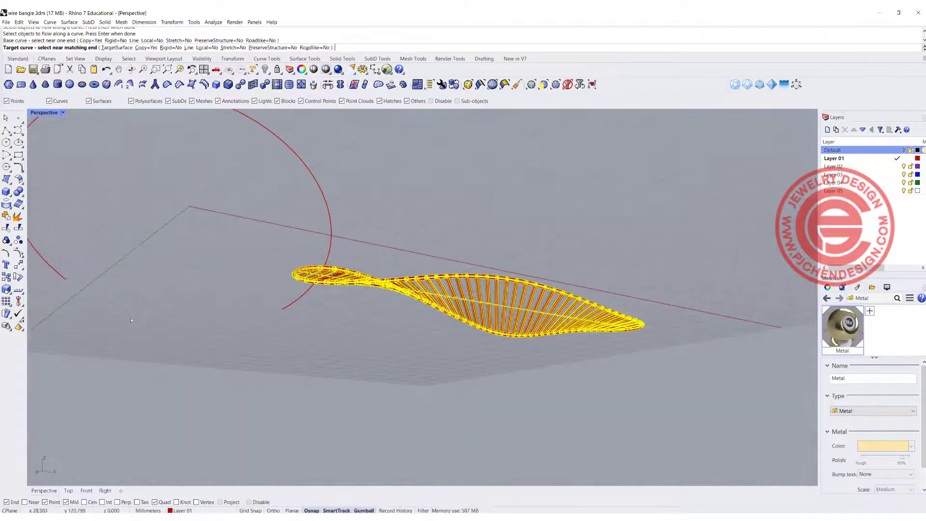
pyautogui.click(65, 280)
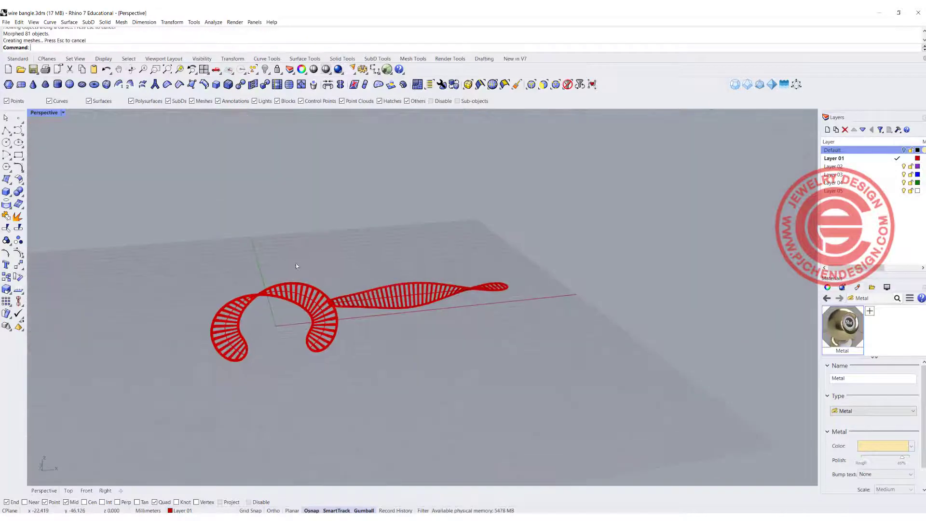
# - Examine the wire thickness and shape of the flowed bangle along its rim and open ends, and highlight its base curve
pyautogui.scroll(4, 292, 276)
pyautogui.moveTo(265, 302); pyautogui.dragTo(250, 332, button='right')
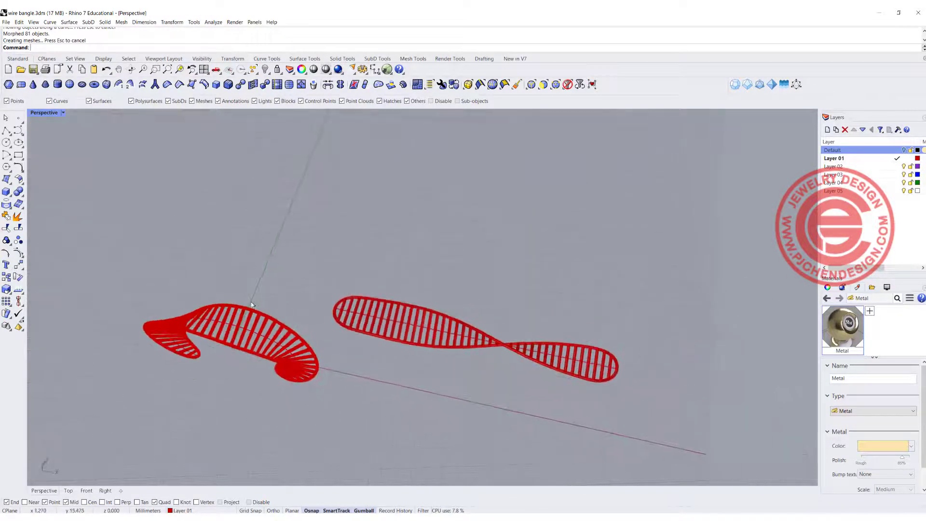
pyautogui.scroll(4, 250, 332)
pyautogui.scroll(5, 251, 331)
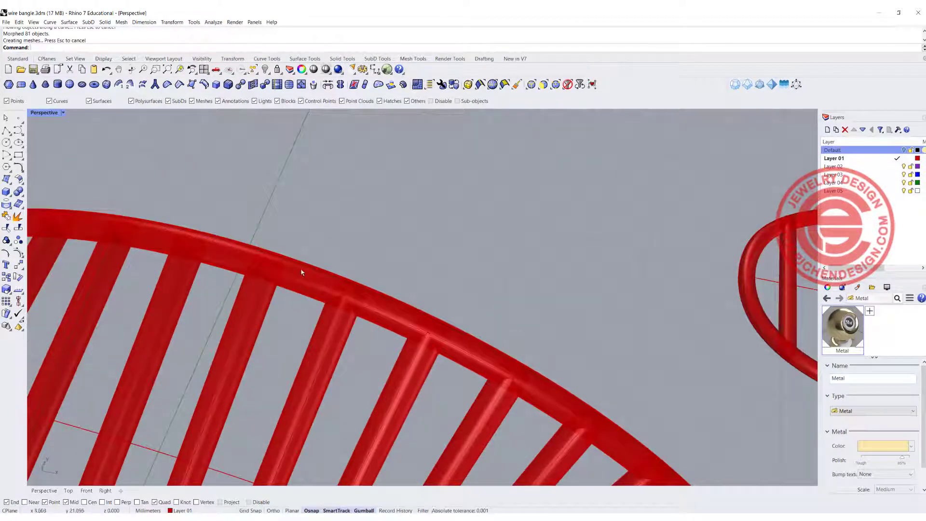
pyautogui.scroll(-3, 263, 314)
pyautogui.moveTo(247, 350); pyautogui.dragTo(446, 402, button='right')
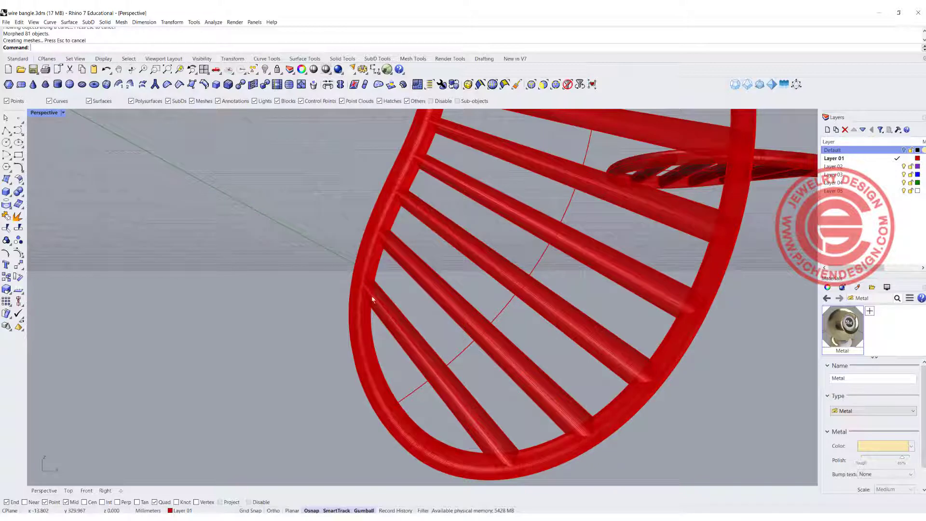
pyautogui.scroll(-3, 419, 328)
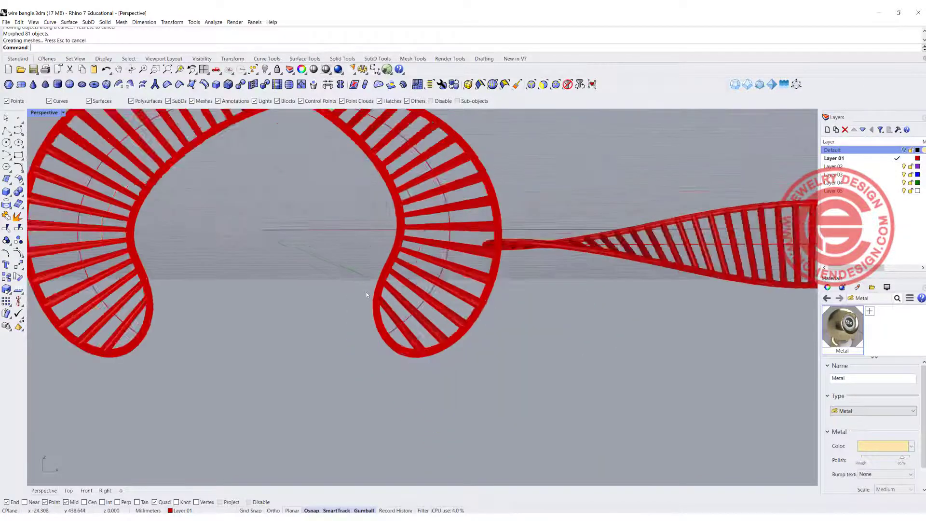
pyautogui.scroll(-3, 366, 293)
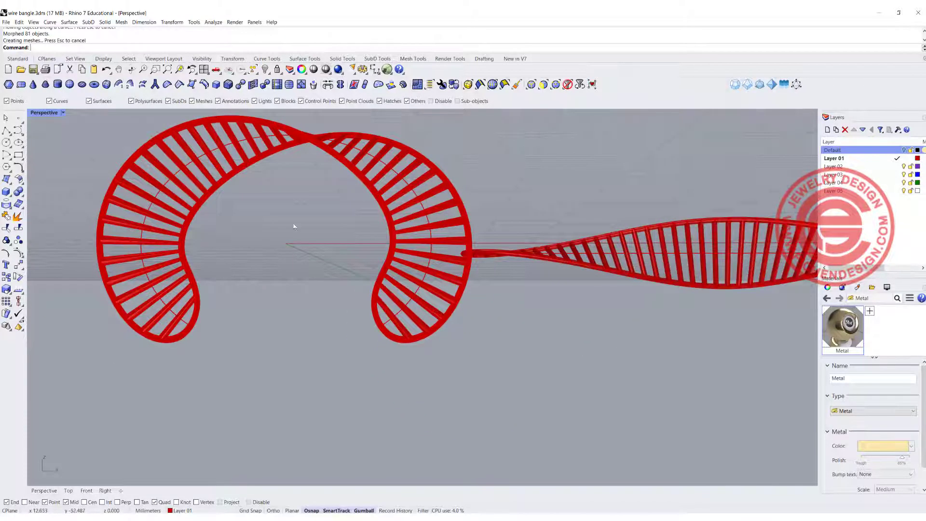
pyautogui.moveTo(294, 227)
pyautogui.mouseDown(button='right')
pyautogui.moveTo(305, 228)
pyautogui.moveTo(305, 237)
pyautogui.mouseUp(button='right')
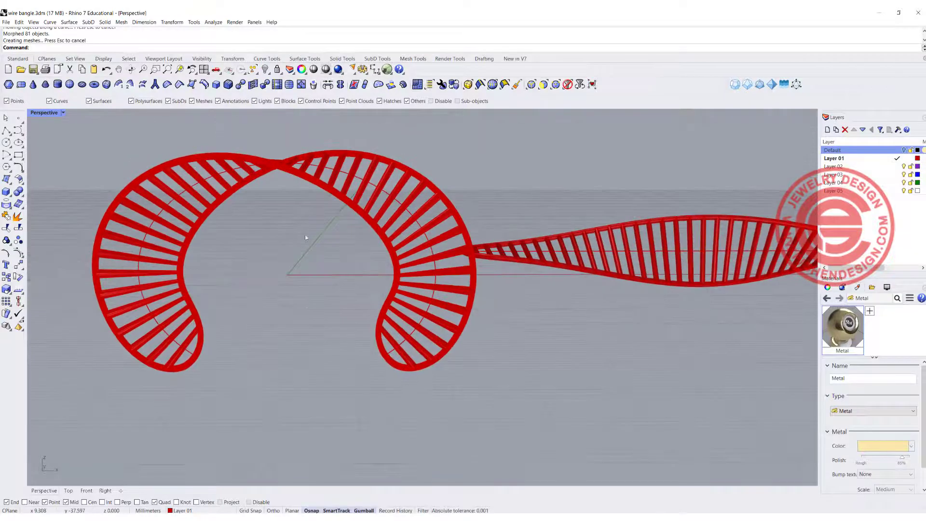
pyautogui.click(398, 203)
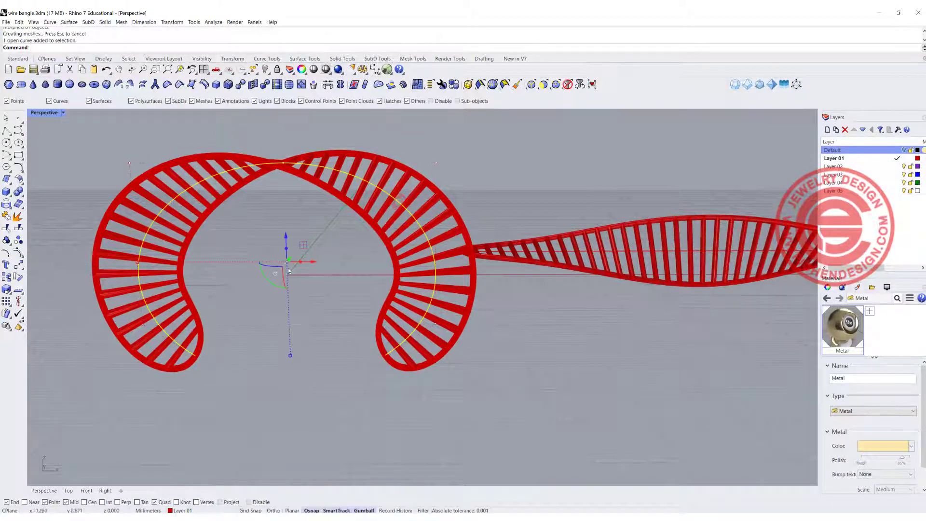
# - Restore the four-viewport layout, then undo the flow, the pipe deletion and the piping back to the twisted curves
pyautogui.doubleClick(35, 113)
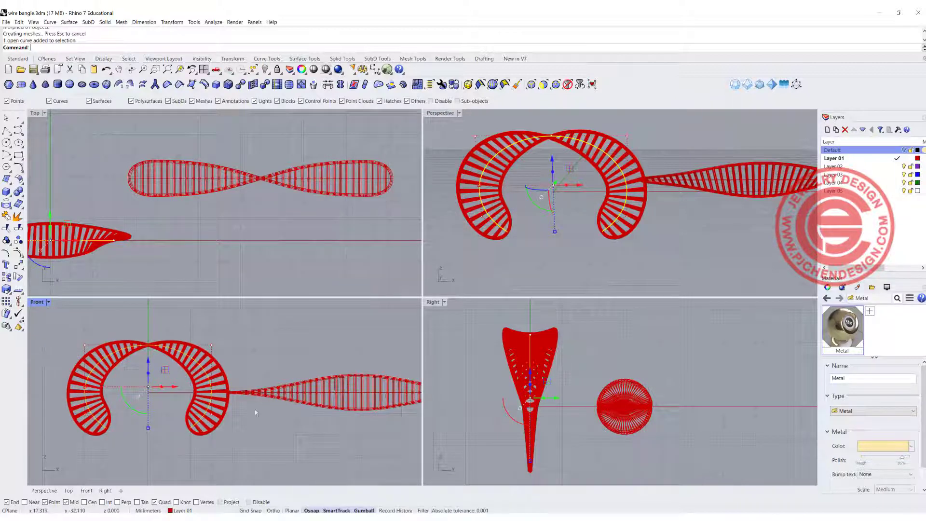
pyautogui.click(153, 263)
pyautogui.scroll(-2, 196, 206)
pyautogui.moveTo(202, 230); pyautogui.dragTo(185, 223, button='right')
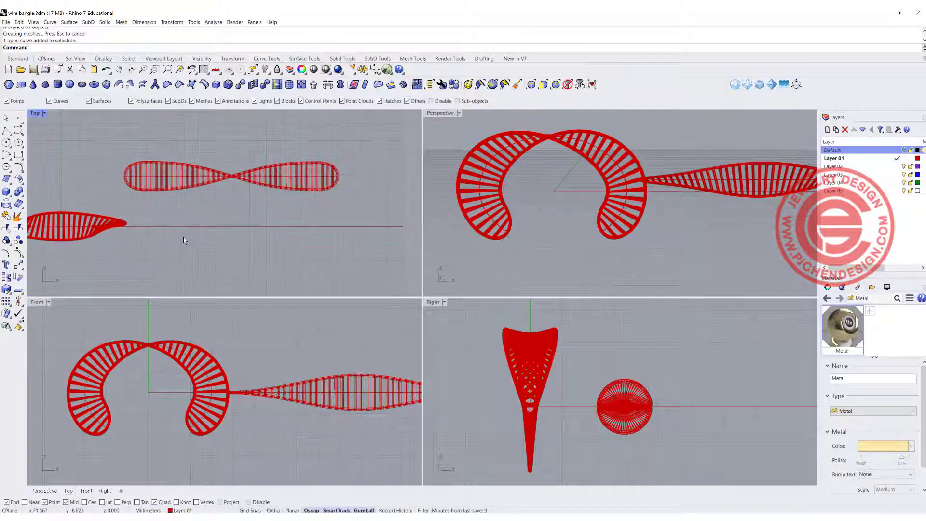
pyautogui.hotkey('ctrl', 'z')
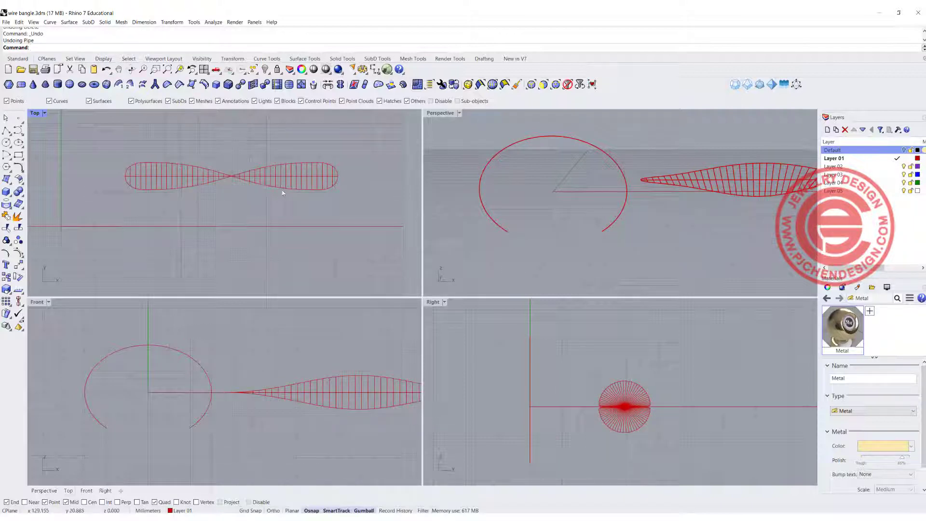
# - Examine the twisted layout's straight centre line and one of its wire lines in the Top and Front views
pyautogui.scroll(2, 283, 192)
pyautogui.click(284, 169)
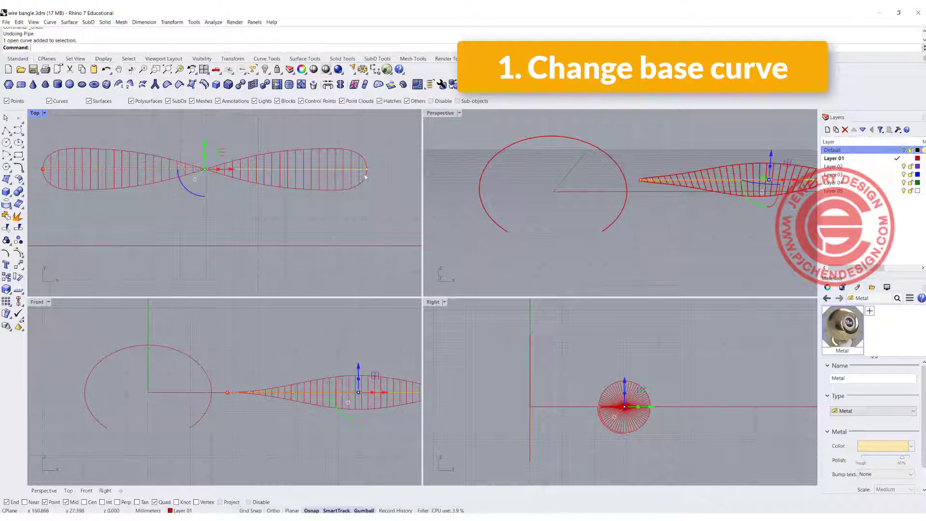
pyautogui.scroll(-2, 195, 336)
pyautogui.moveTo(194, 337); pyautogui.dragTo(139, 329, button='right')
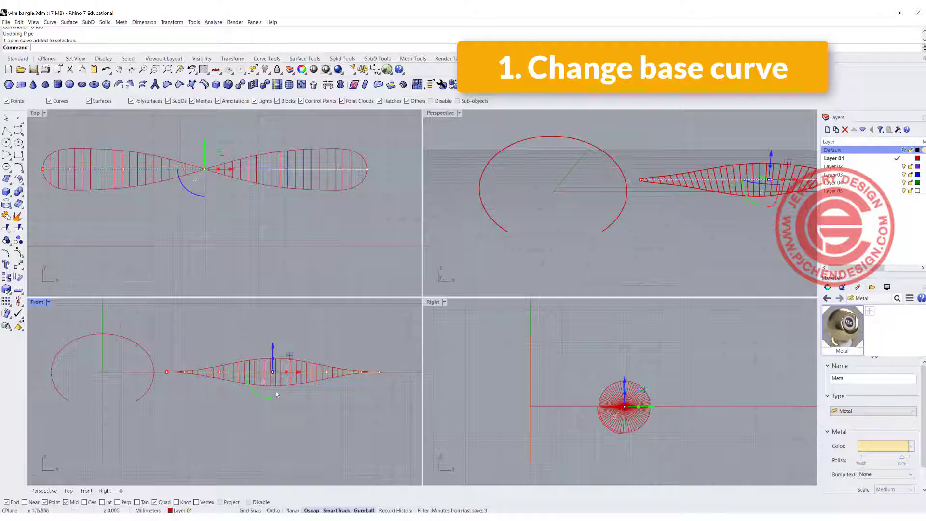
pyautogui.click(397, 363)
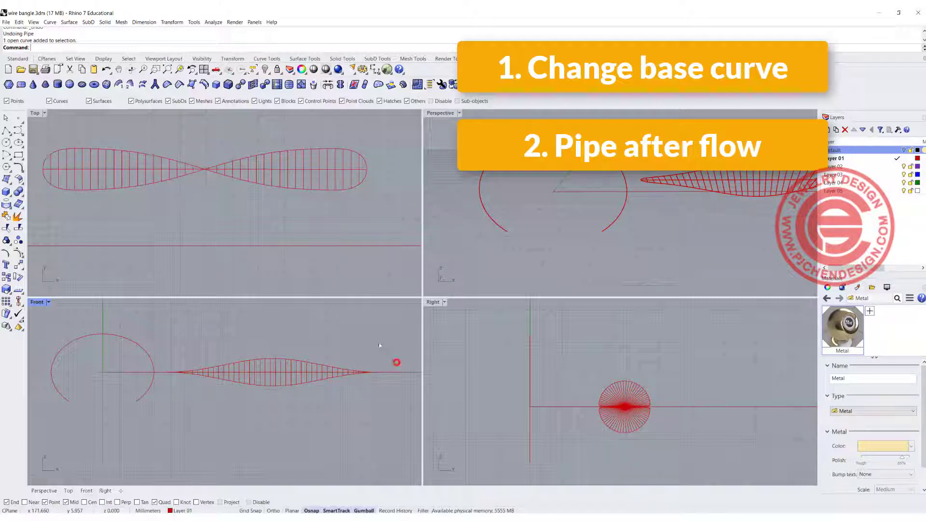
pyautogui.click(311, 184)
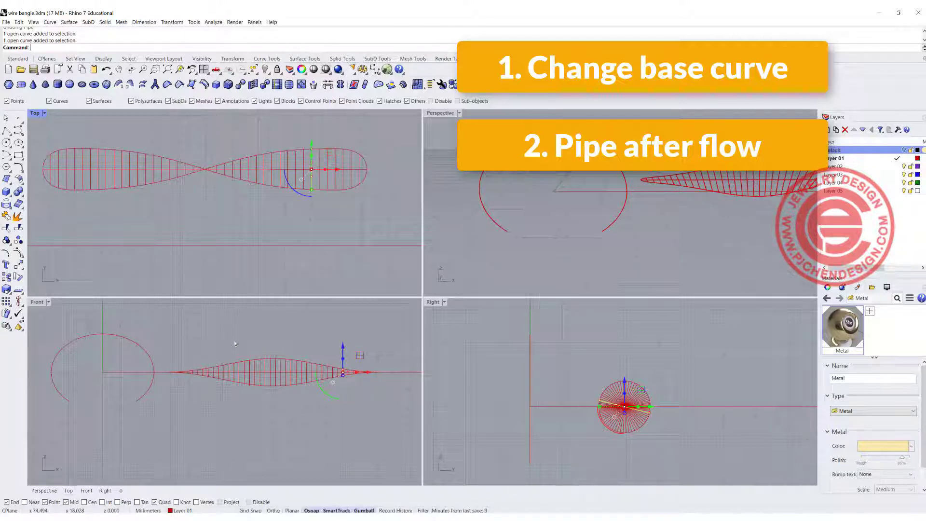
pyautogui.click(244, 333)
# - Project the twisted outline curve onto the Front view's construction plane with ProjectToCPlane, keeping the original curve
pyautogui.moveTo(299, 401); pyautogui.dragTo(309, 386, button='right')
pyautogui.click(299, 372)
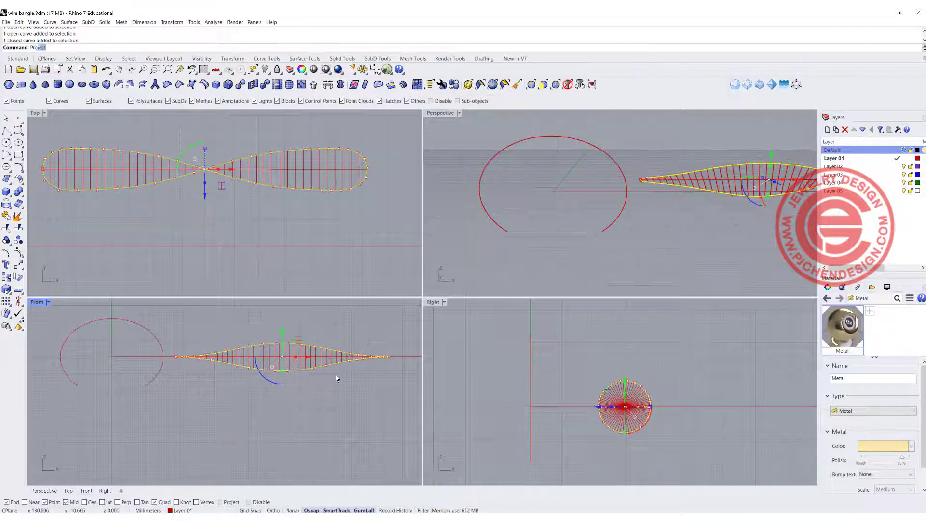
pyautogui.write('ect')
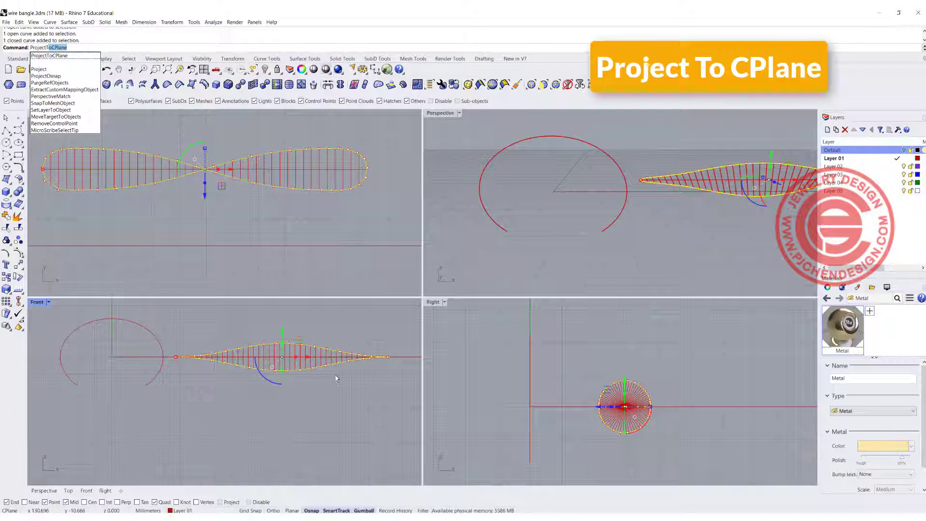
pyautogui.press('Return')
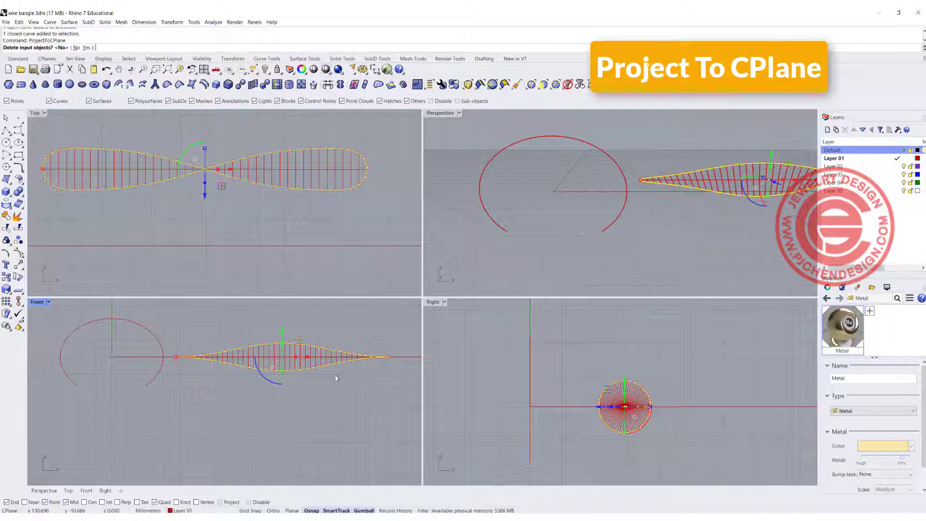
pyautogui.click(76, 47)
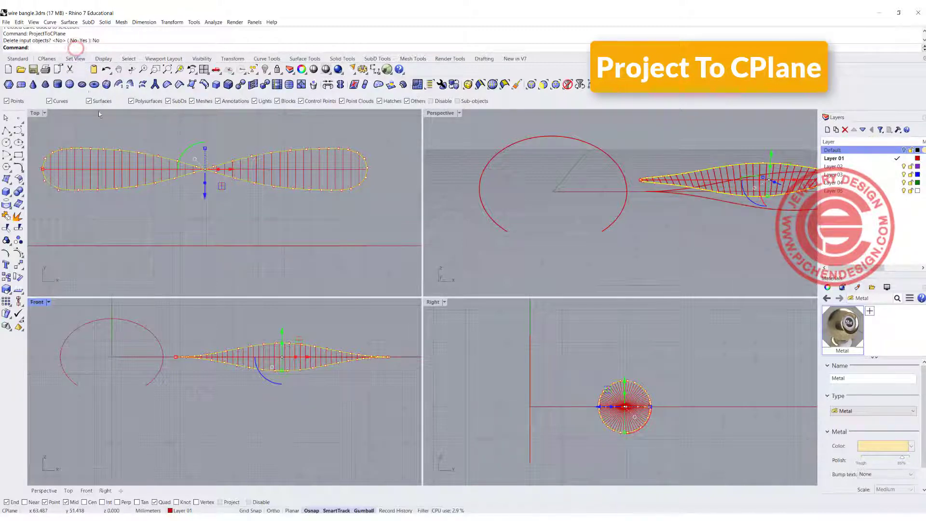
# - Set the display colour of the projected outline curve on the Front construction plane to Green
pyautogui.click(161, 209)
pyautogui.scroll(-5, 681, 220)
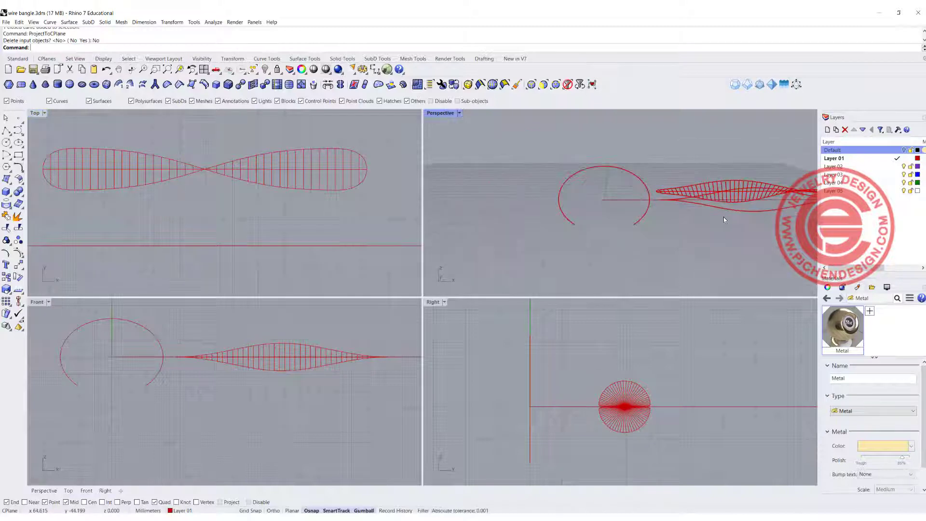
pyautogui.click(738, 213)
pyautogui.scroll(-2, 716, 208)
pyautogui.keyDown('shift'); pyautogui.moveTo(715, 208); pyautogui.dragTo(565, 207, button='right'); pyautogui.keyUp('shift')
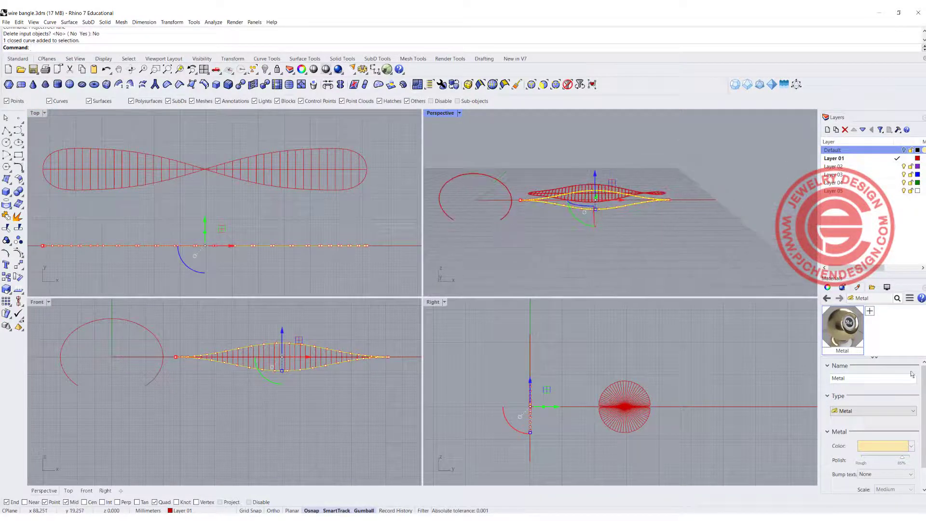
pyautogui.click(827, 287)
pyautogui.click(913, 353)
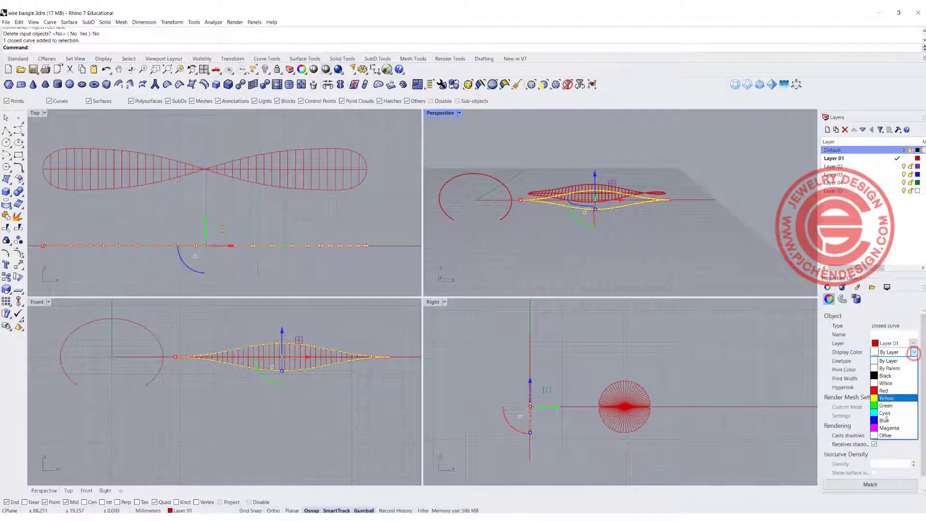
pyautogui.click(886, 408)
pyautogui.click(714, 266)
pyautogui.moveTo(627, 218)
pyautogui.mouseDown(button='right')
pyautogui.moveTo(540, 230)
pyautogui.moveTo(623, 244)
pyautogui.moveTo(634, 265)
pyautogui.moveTo(627, 231)
pyautogui.mouseUp(button='right')
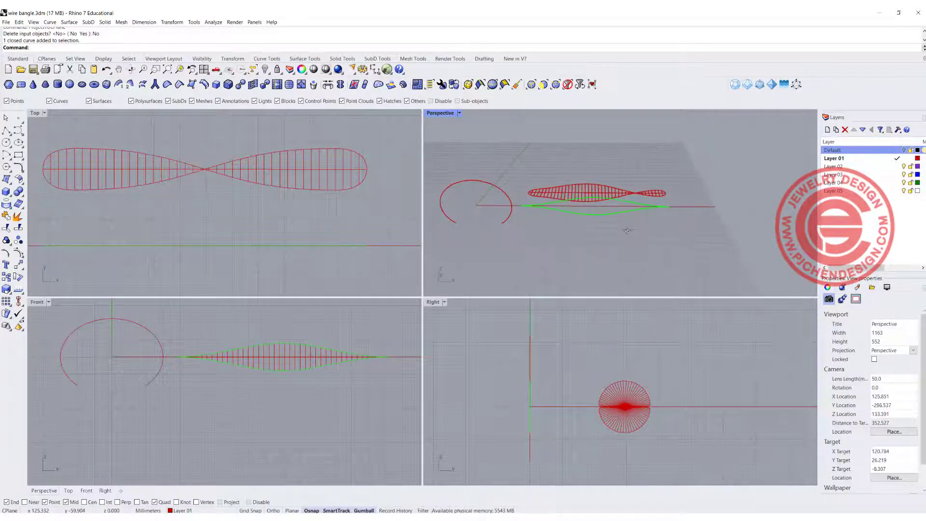
# - Draw a straight polyline about 193 mm long in the Front view from the origin along the X axis, past the projected curve's far end
pyautogui.click(625, 212)
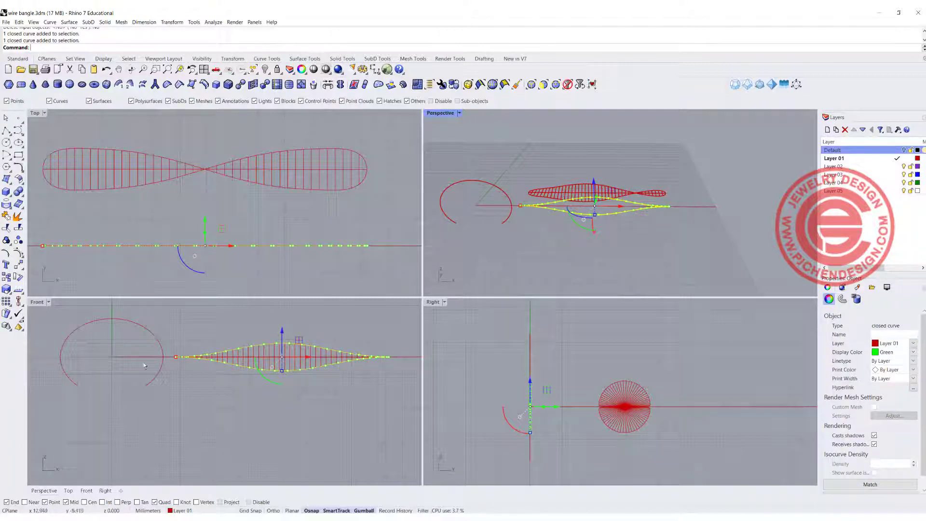
pyautogui.click(6, 131)
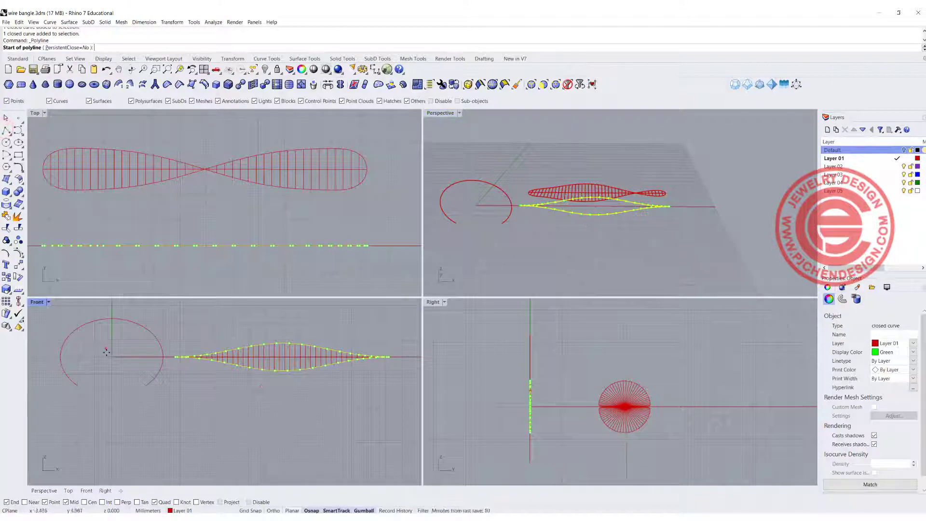
pyautogui.click(111, 357)
pyautogui.scroll(-4, 109, 357)
pyautogui.click(315, 366)
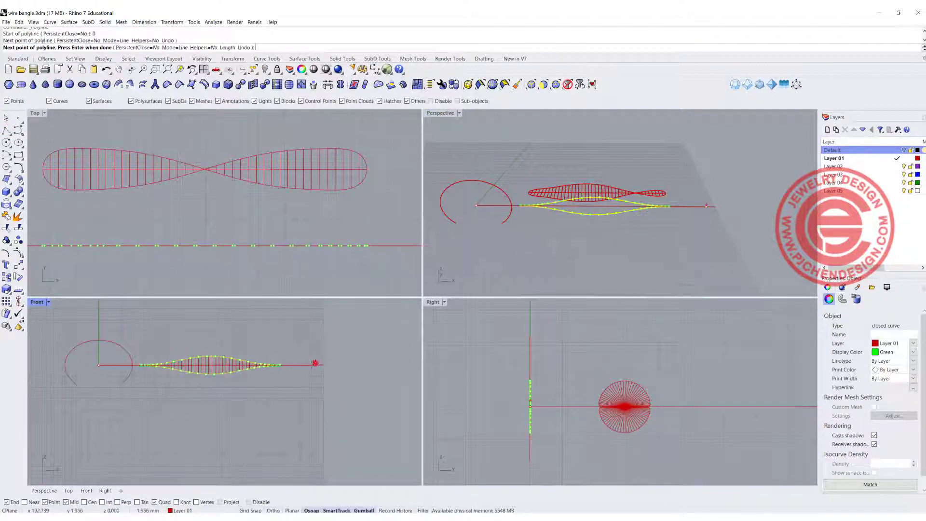
pyautogui.rightClick(315, 365)
# - Trim away the upper half of the green projected curve, using the straight line as the cutting object
pyautogui.click(307, 365)
pyautogui.scroll(8, 262, 367)
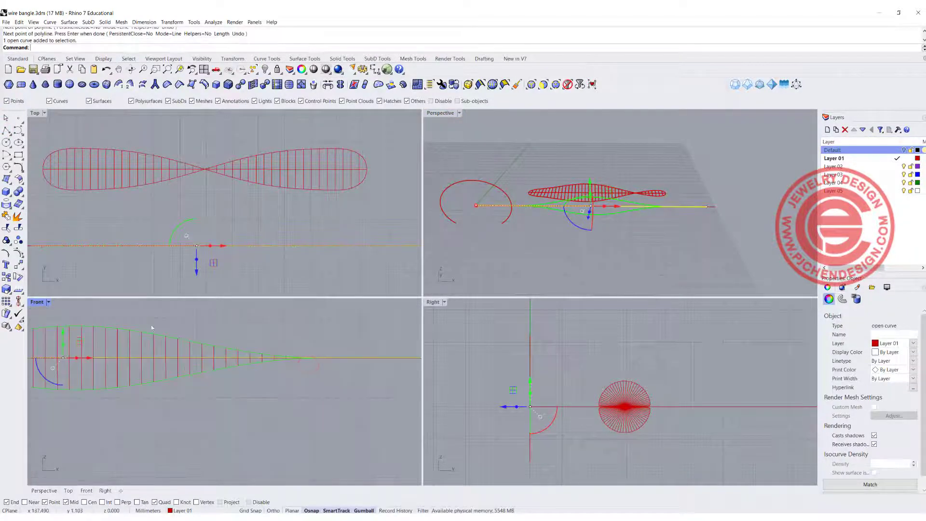
pyautogui.click(6, 228)
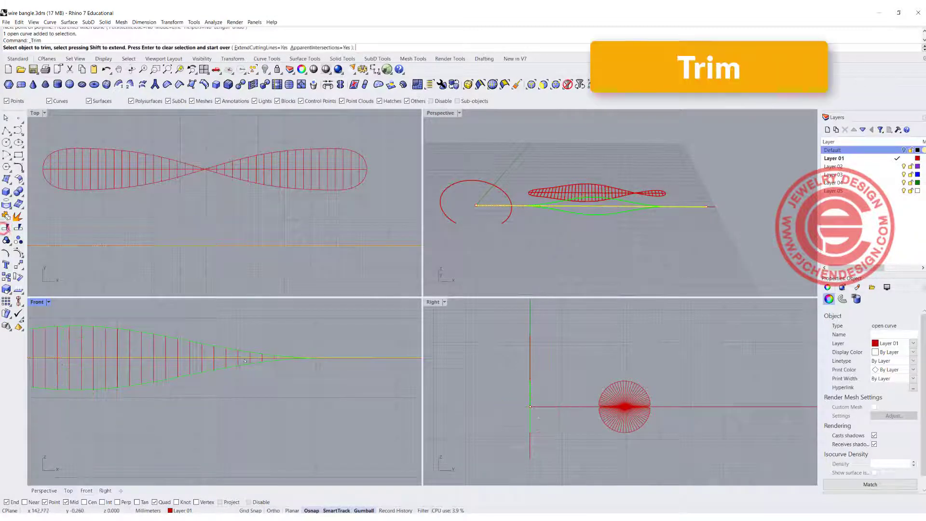
pyautogui.click(243, 351)
pyautogui.click(271, 338)
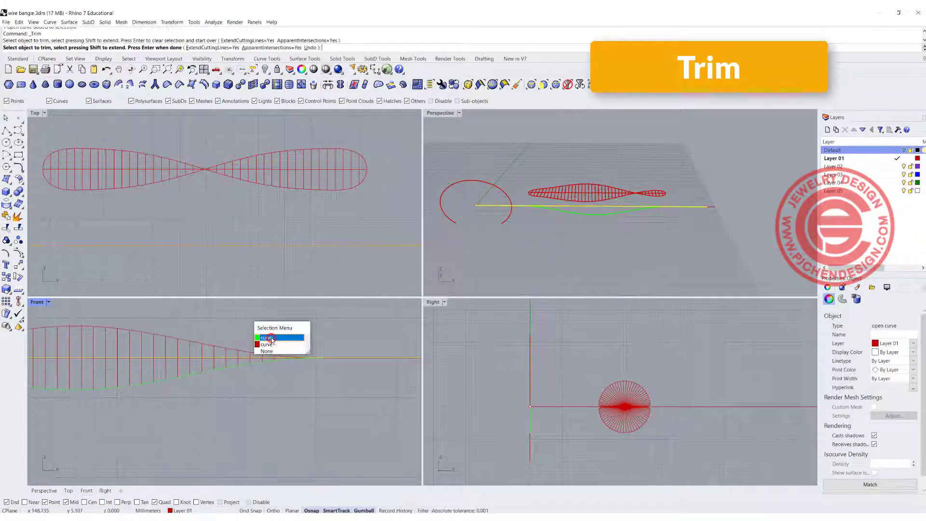
pyautogui.scroll(-4, 285, 327)
pyautogui.moveTo(285, 327); pyautogui.dragTo(296, 366, button='right')
pyautogui.scroll(4, 574, 225)
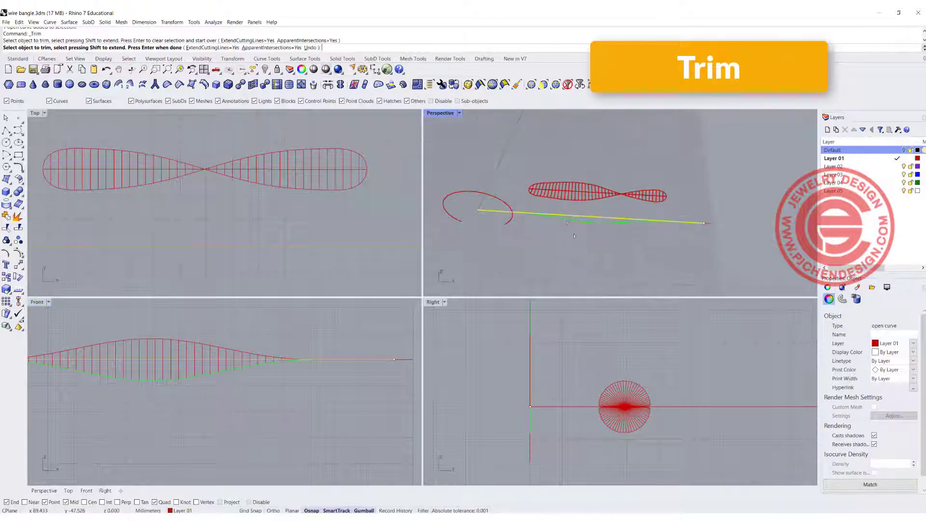
pyautogui.press('Return')
# - Delete the straight cutting line, start moving the trimmed green curve, and undo the deletion
pyautogui.click(588, 214)
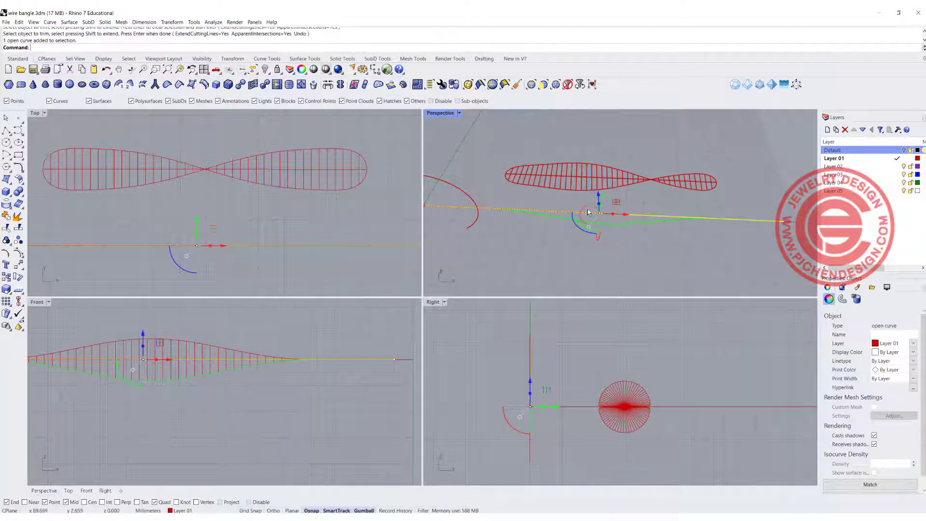
pyautogui.press('Delete')
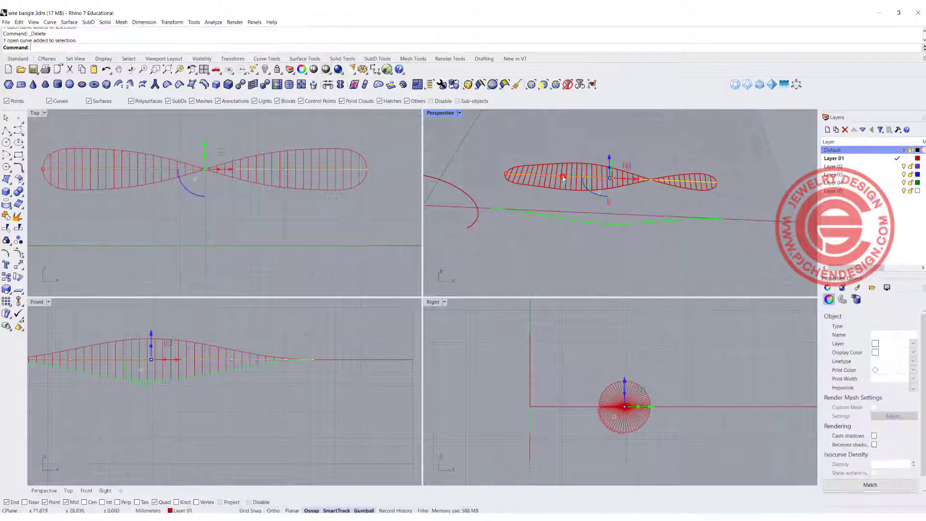
pyautogui.click(505, 212)
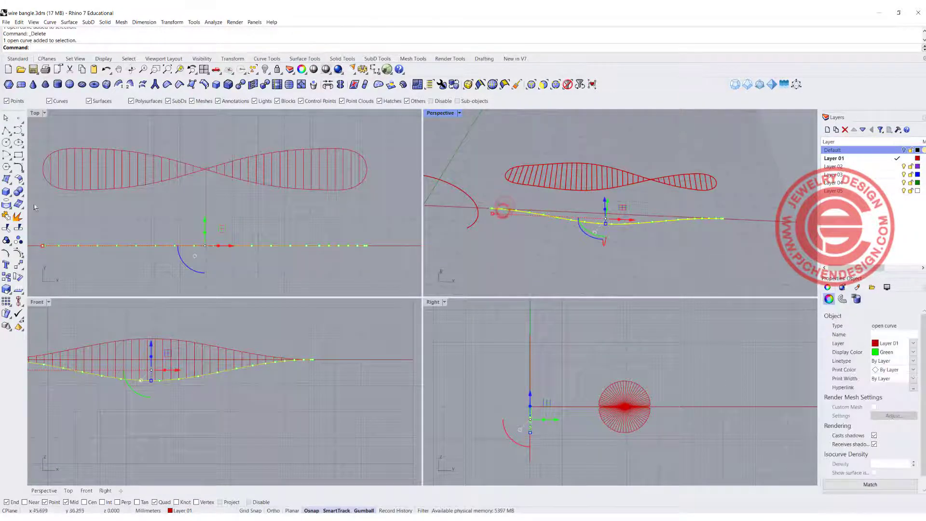
pyautogui.click(18, 264)
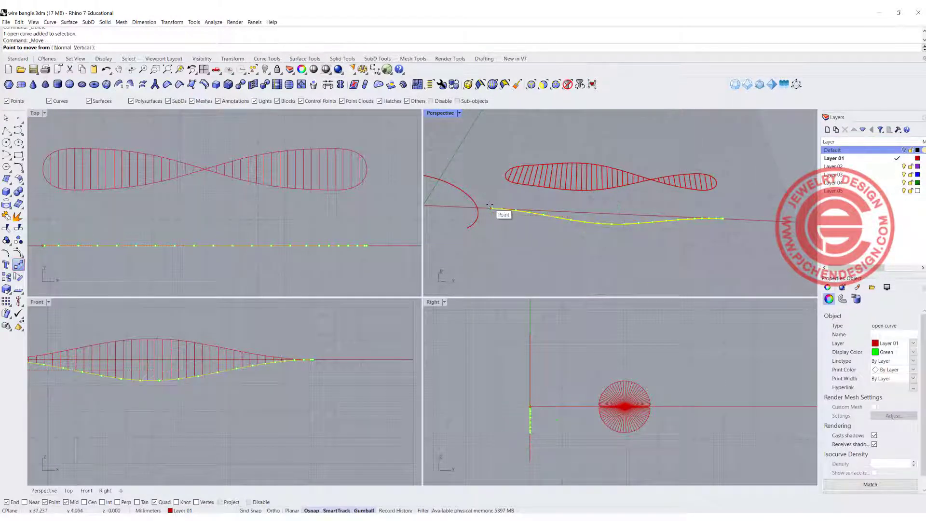
pyautogui.hotkey('ctrl', 'z')
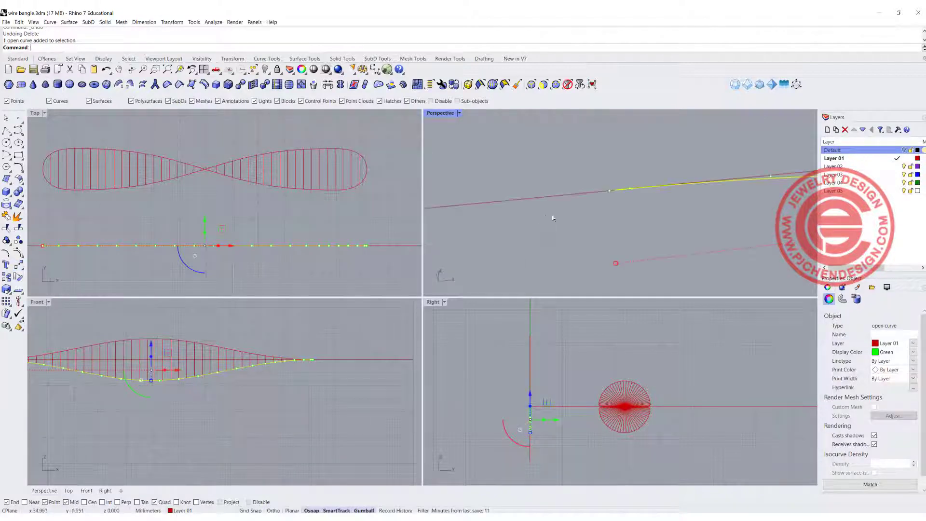
# - Maximize the Perspective view and examine the control points at the end of the trimmed green curve nearest the ellipse
pyautogui.moveTo(635, 212)
pyautogui.mouseDown(button='right')
pyautogui.moveTo(507, 225)
pyautogui.moveTo(514, 214)
pyautogui.mouseUp(button='right')
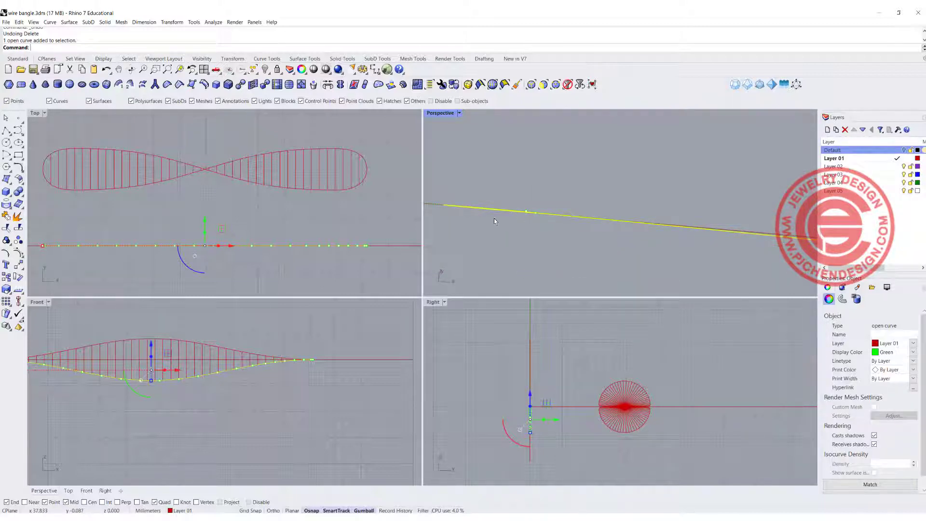
pyautogui.doubleClick(439, 115)
pyautogui.scroll(-4, 280, 246)
pyautogui.scroll(4, 273, 258)
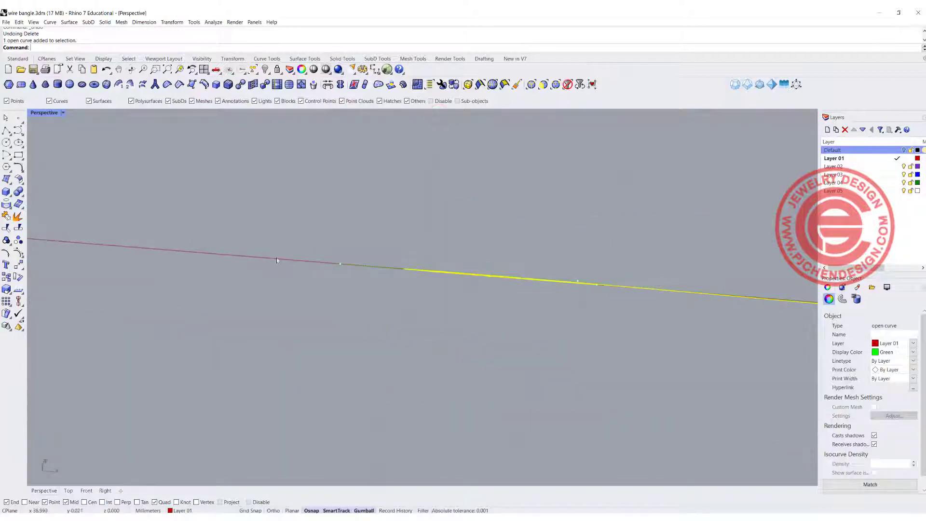
pyautogui.scroll(3, 400, 282)
pyautogui.scroll(-2, 443, 287)
pyautogui.moveTo(450, 287); pyautogui.dragTo(449, 285, button='right')
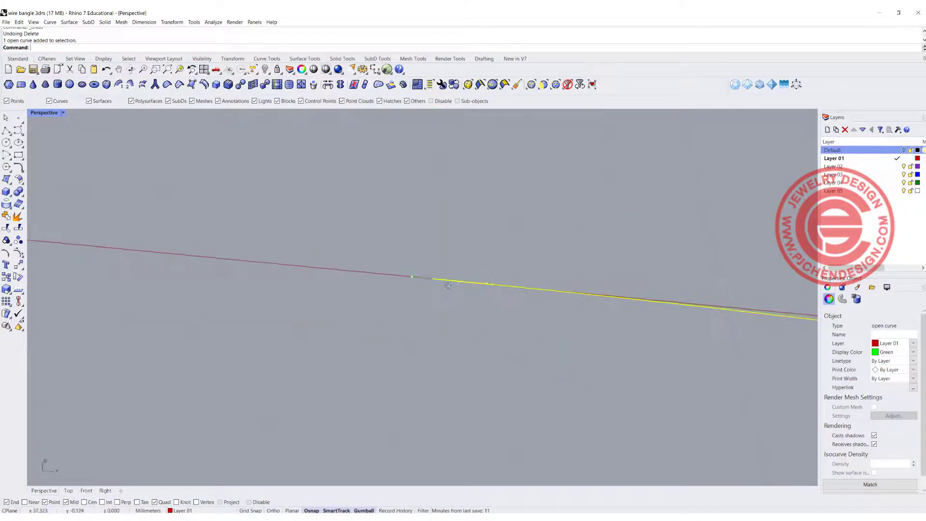
pyautogui.scroll(4, 491, 284)
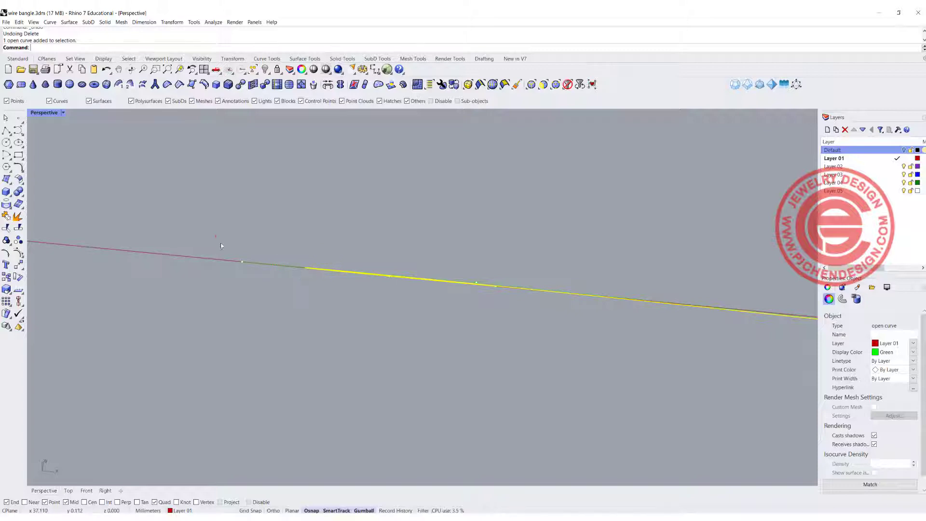
# - Delete the three outermost control points at the green curve's end nearest the open ellipse
pyautogui.click(242, 262)
pyautogui.press('Delete')
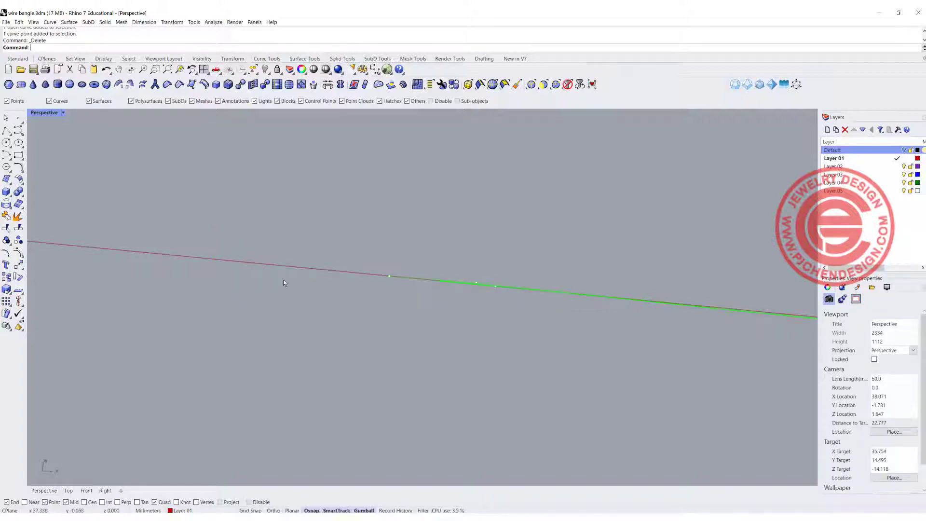
pyautogui.click(389, 276)
pyautogui.press('Delete')
pyautogui.click(476, 284)
pyautogui.scroll(2, 499, 288)
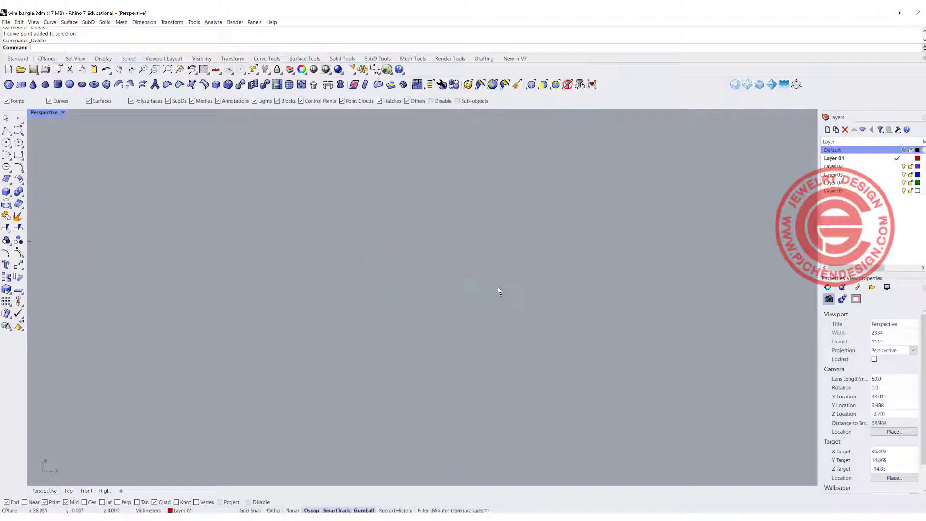
pyautogui.scroll(-2, 498, 290)
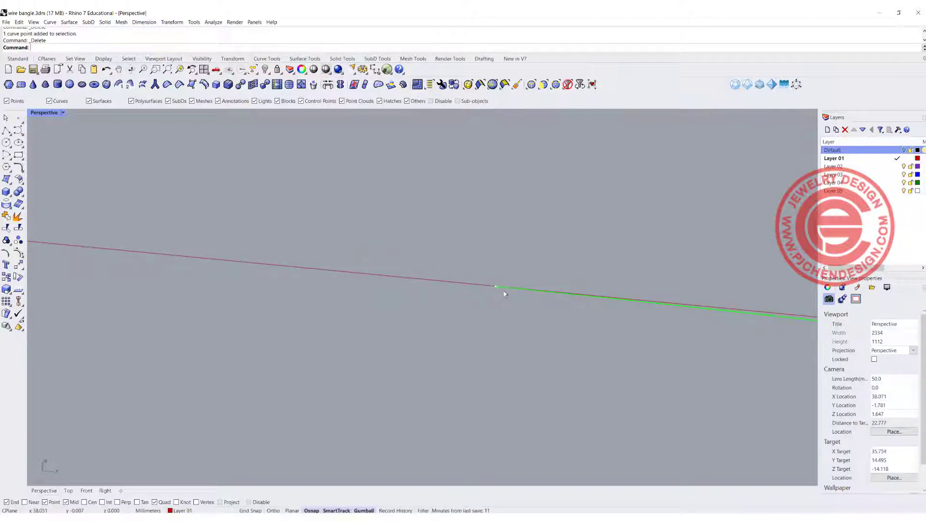
# - Delete the two outermost control points at the green curve's far end, away from the ellipse
pyautogui.scroll(-20, 498, 288)
pyautogui.scroll(20, 594, 336)
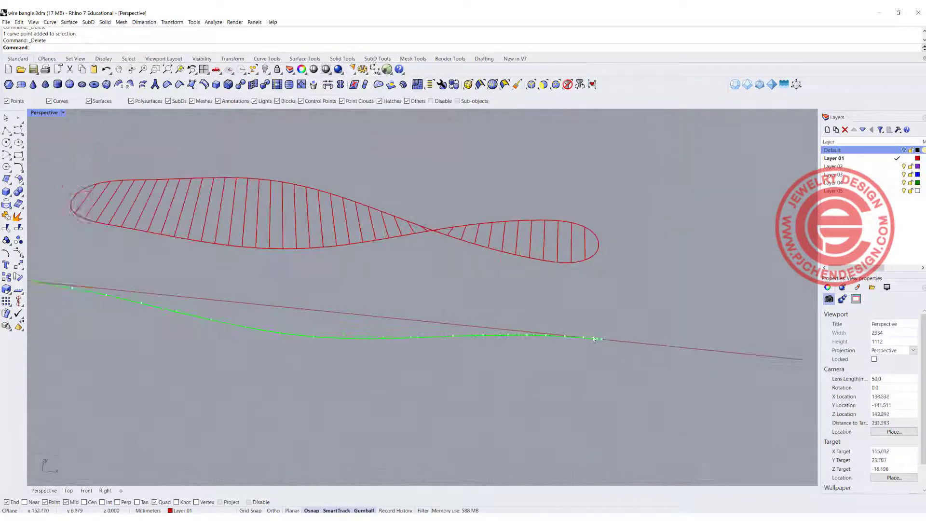
pyautogui.scroll(-4, 582, 316)
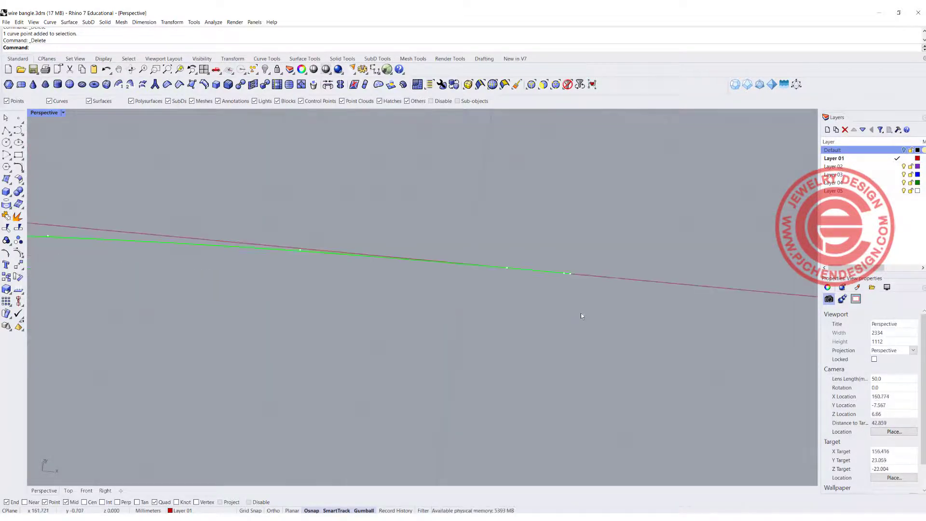
pyautogui.moveTo(558, 250); pyautogui.dragTo(621, 315)
pyautogui.press('Delete')
pyautogui.click(506, 269)
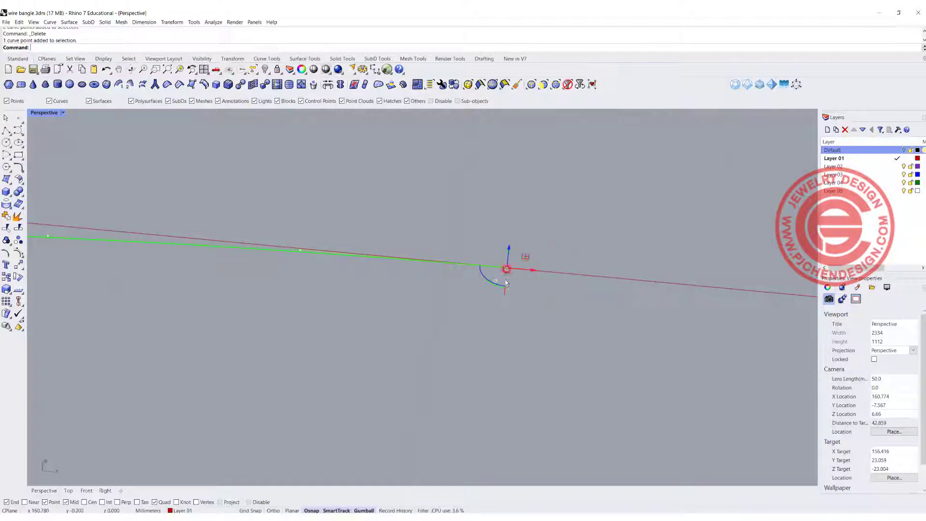
pyautogui.click(547, 300)
# - Orient the green curve by two points with 3D scaling, mapping its ends to the end quadrants of the twisted layout's outline
pyautogui.scroll(-10, 417, 288)
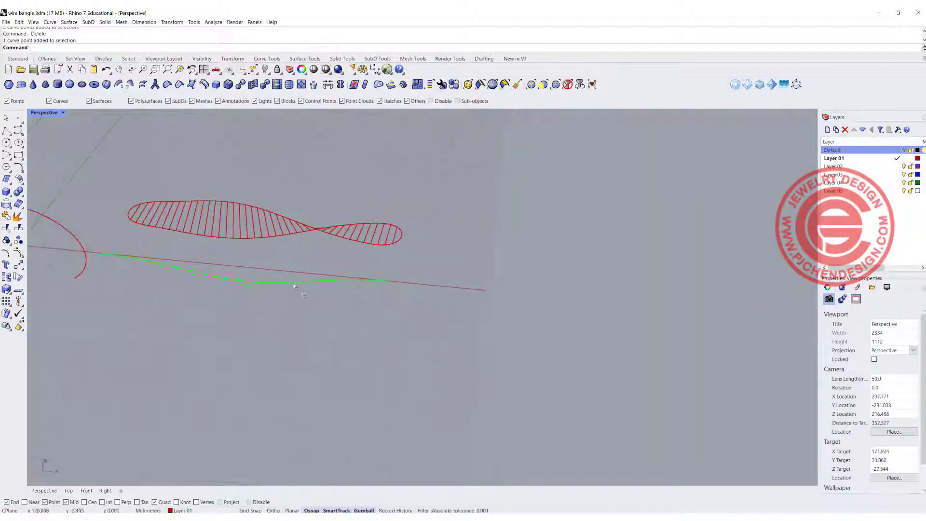
pyautogui.keyDown('shift'); pyautogui.moveTo(314, 293); pyautogui.dragTo(382, 291, button='right'); pyautogui.keyUp('shift')
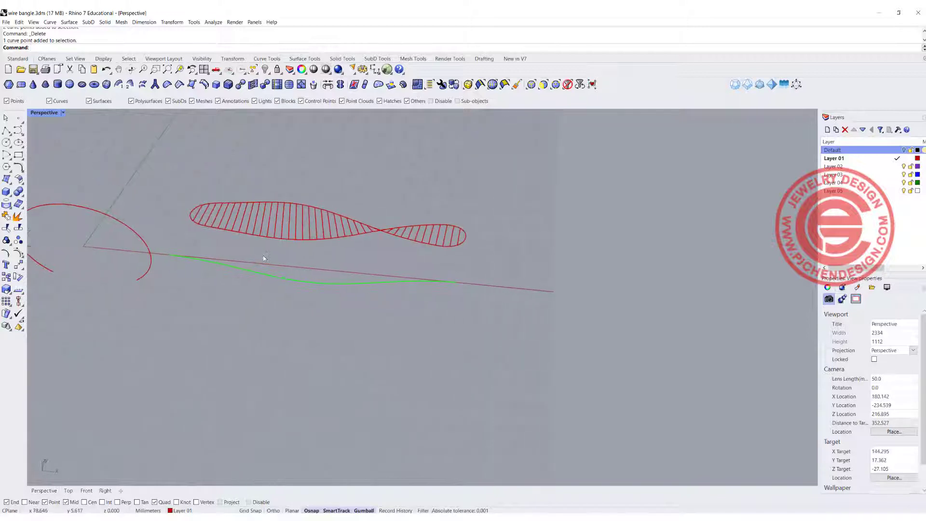
pyautogui.click(170, 22)
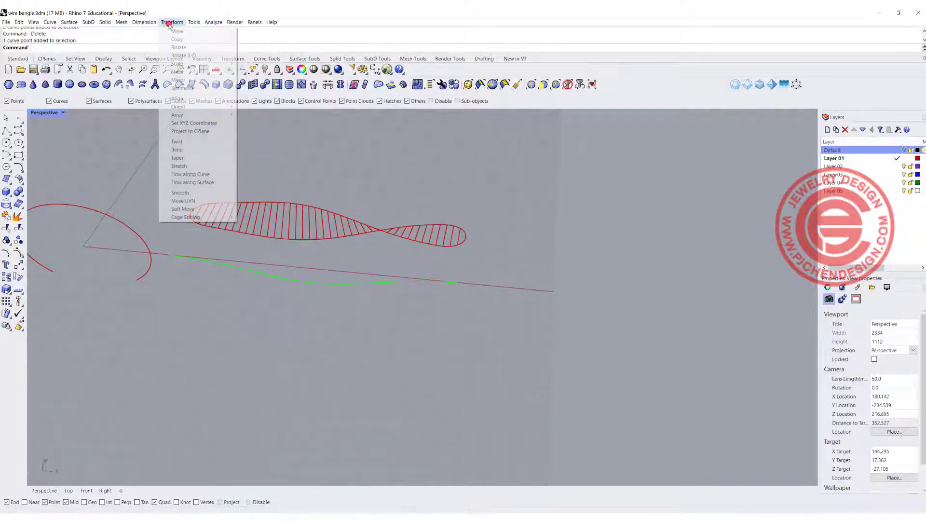
pyautogui.moveTo(196, 106)
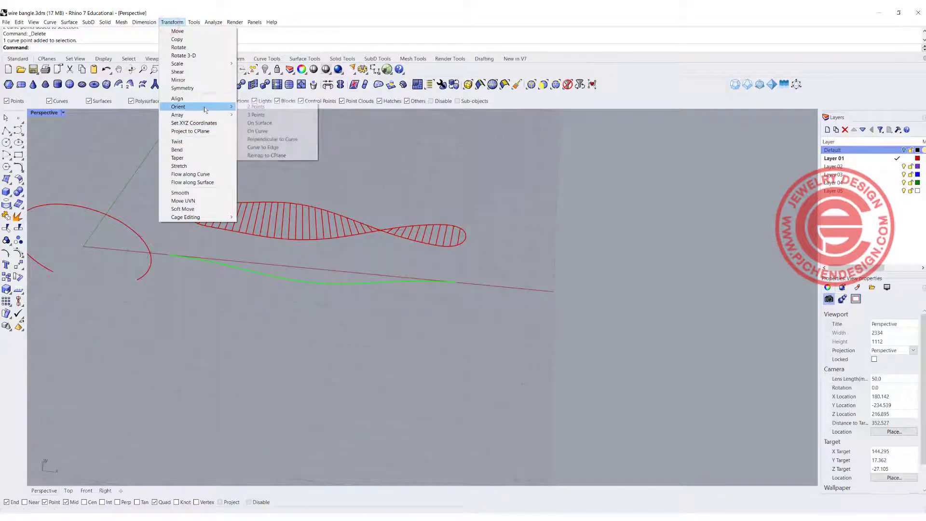
pyautogui.click(256, 108)
pyautogui.click(188, 259)
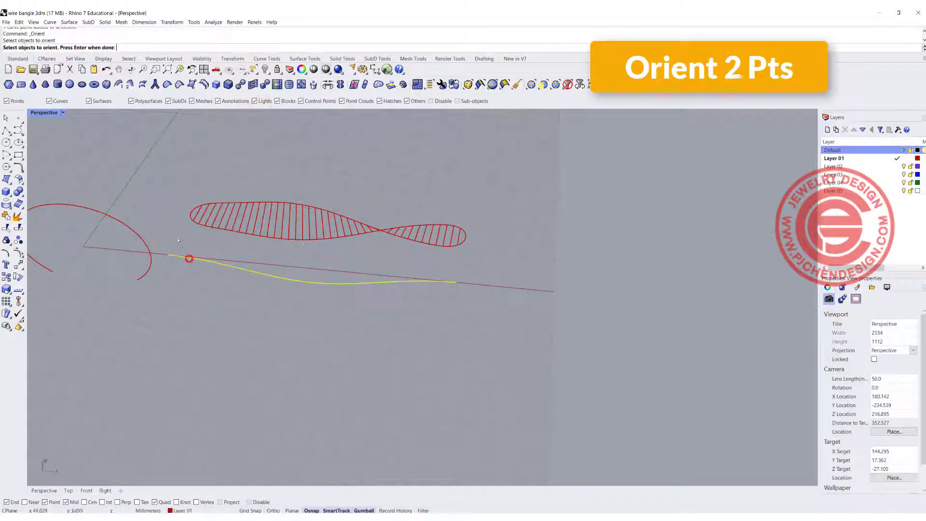
pyautogui.press('Return')
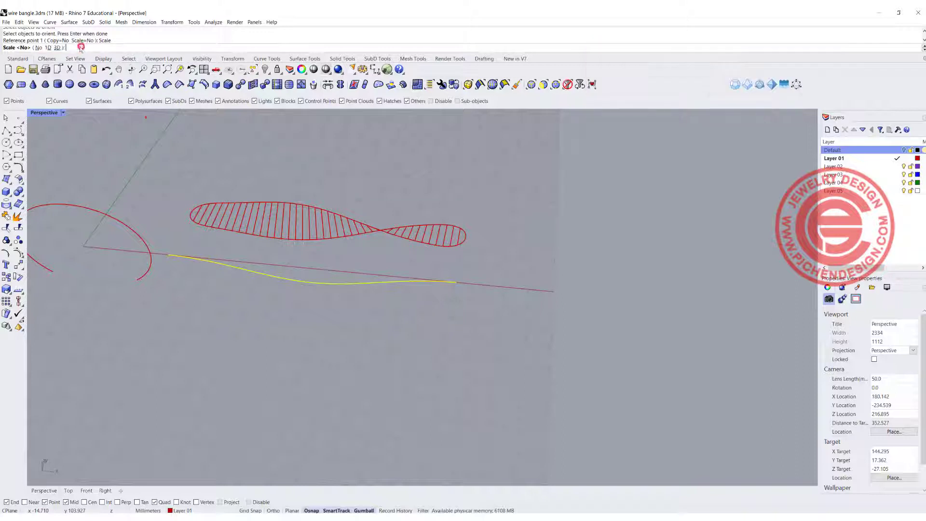
pyautogui.click(82, 47)
pyautogui.click(56, 47)
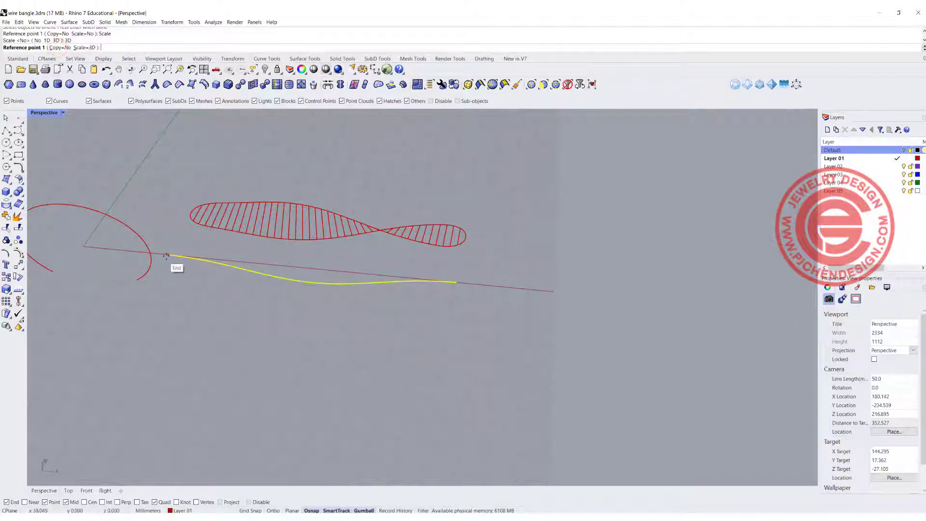
pyautogui.click(168, 255)
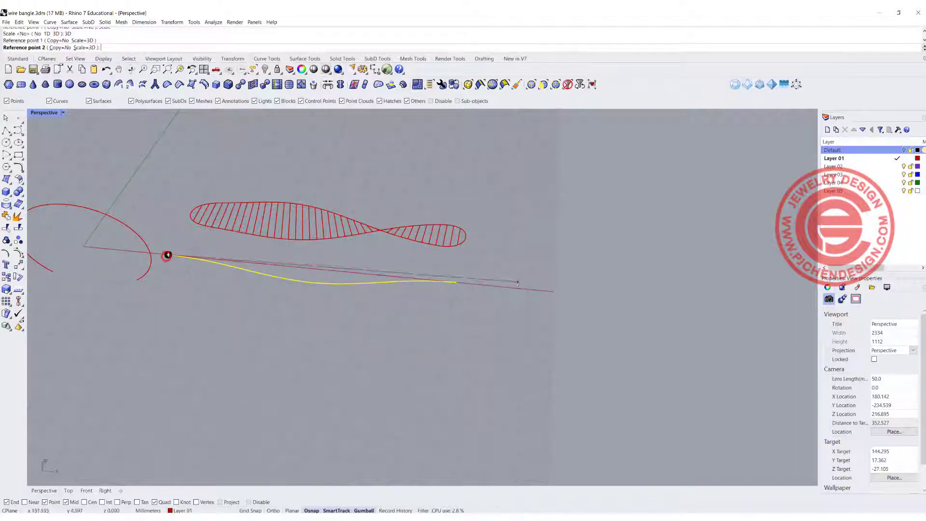
pyautogui.click(458, 282)
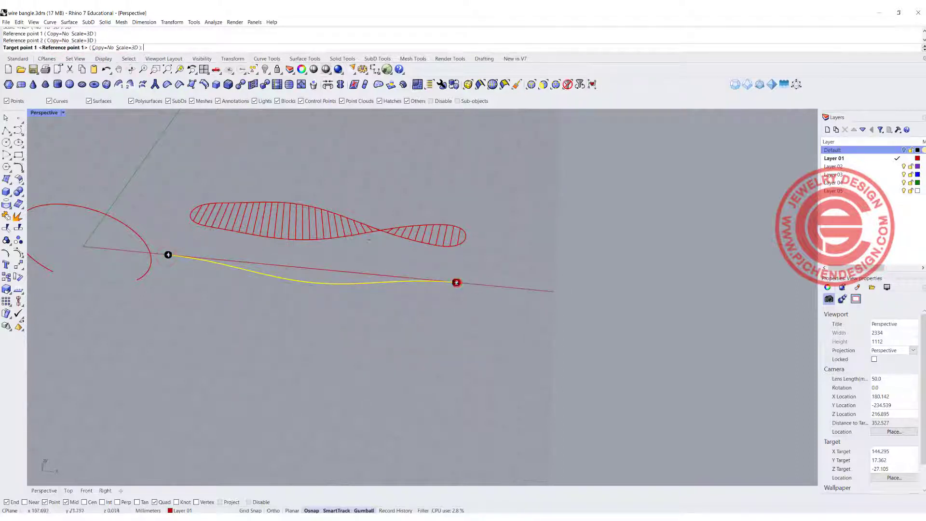
pyautogui.click(190, 211)
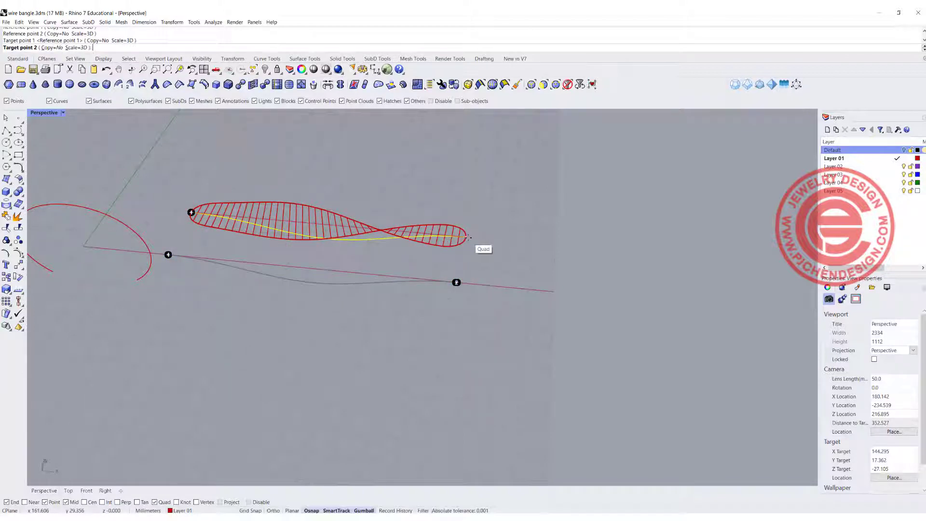
pyautogui.click(466, 237)
pyautogui.moveTo(351, 277); pyautogui.dragTo(90, 112, button='right')
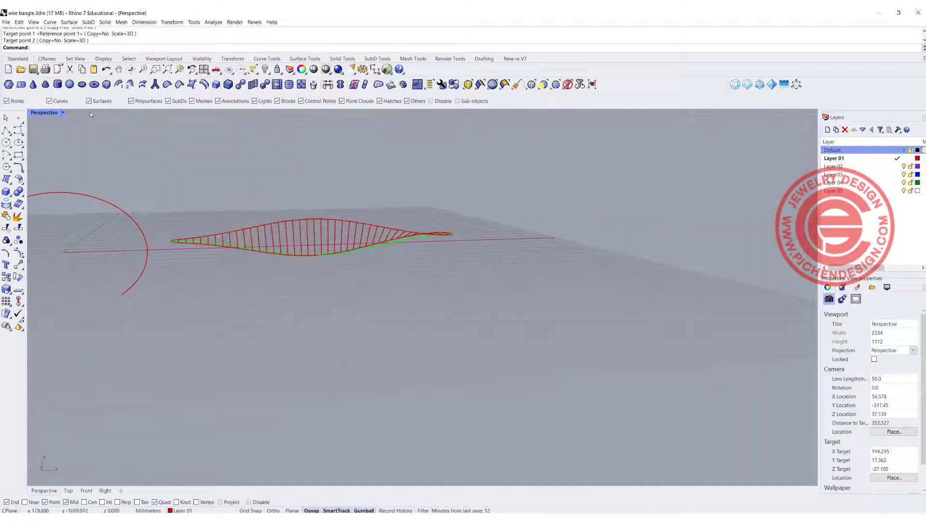
# - Flow a copy of the twisted outline and its crossbars from the green base curve onto the open ellipse, excluding the green curve itself
pyautogui.doubleClick(43, 112)
pyautogui.click(149, 388)
pyautogui.scroll(-10, 215, 393)
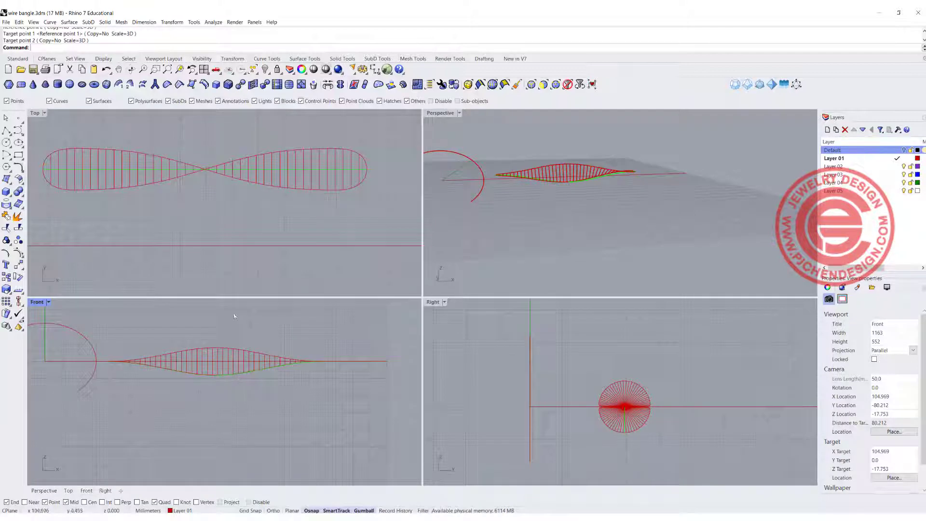
pyautogui.scroll(-6, 226, 225)
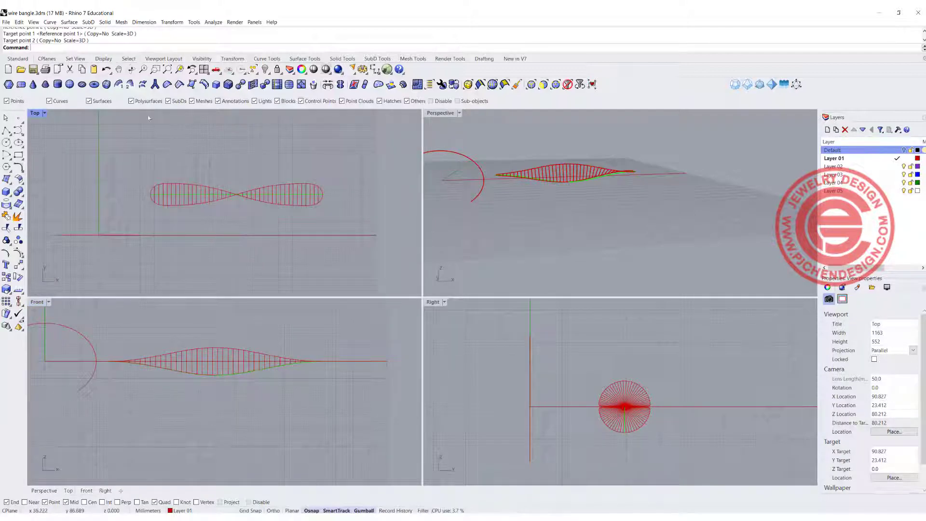
pyautogui.write('F')
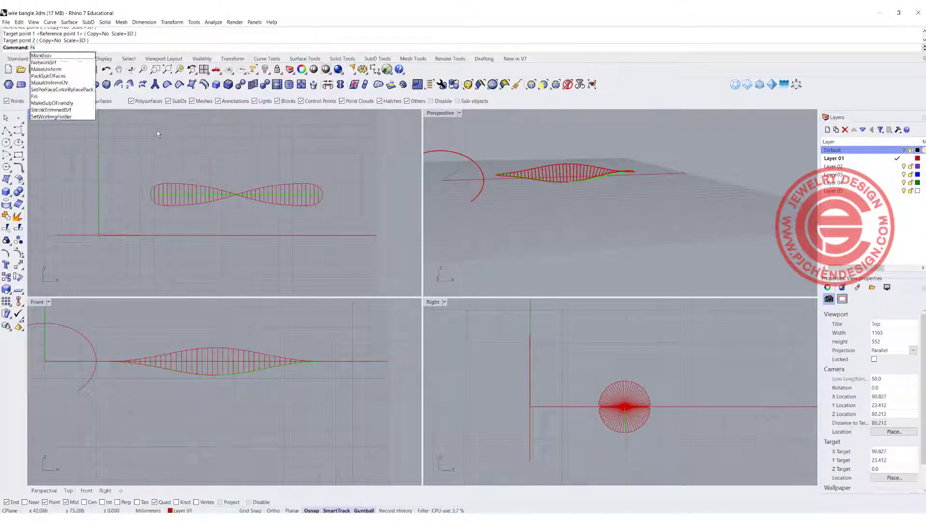
pyautogui.write('low')
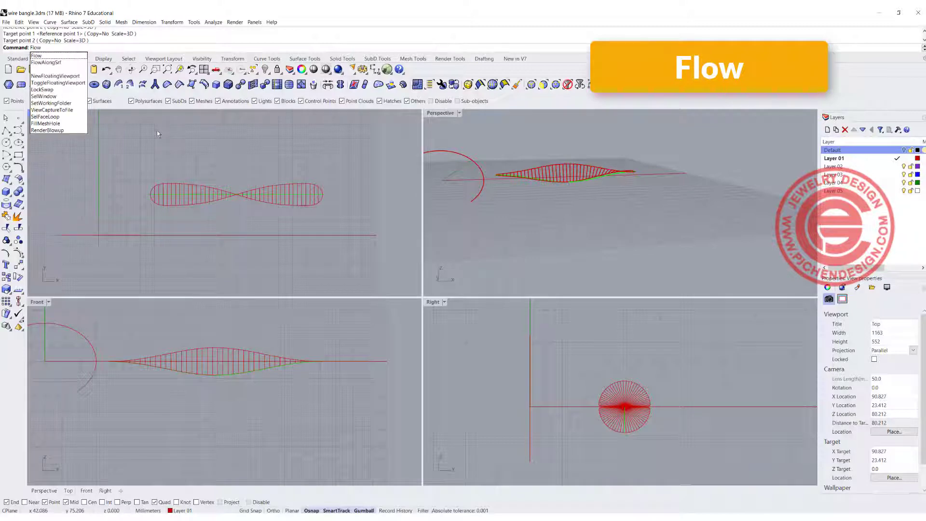
pyautogui.press('Return')
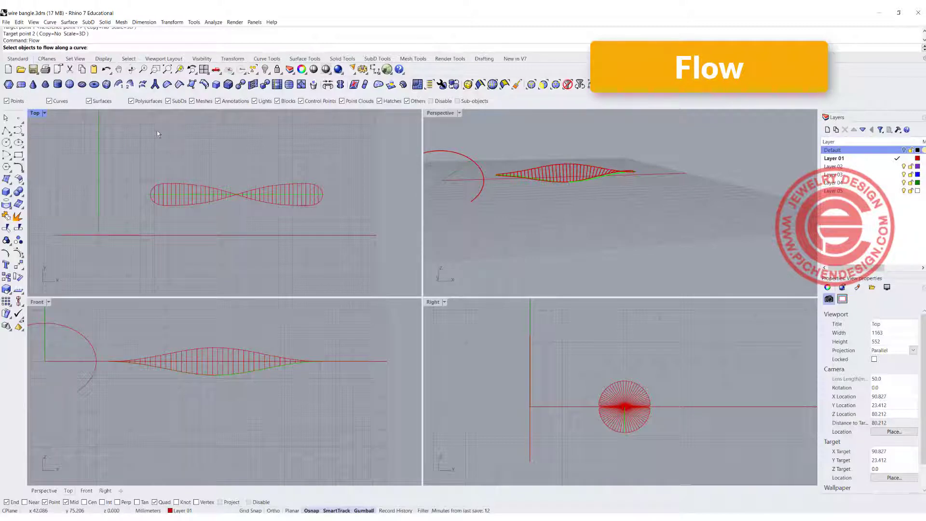
pyautogui.moveTo(116, 161); pyautogui.dragTo(323, 238)
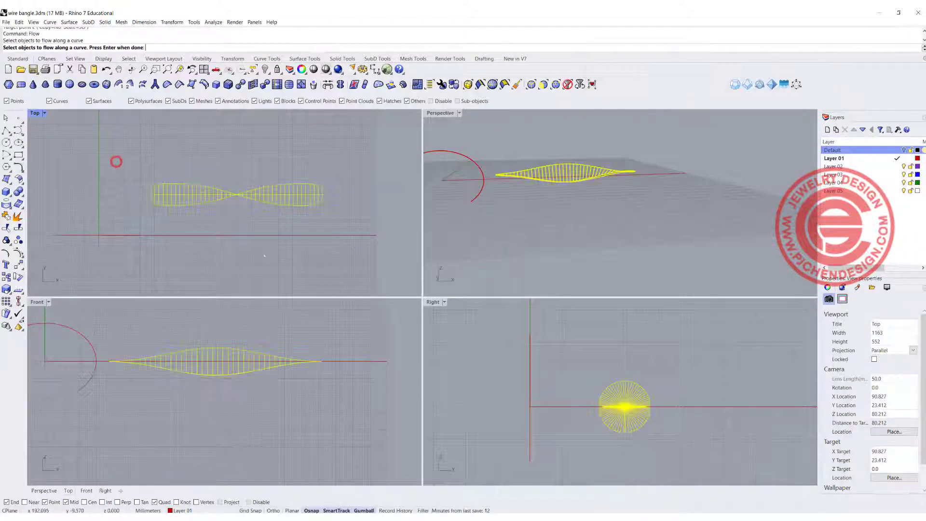
pyautogui.click(287, 195)
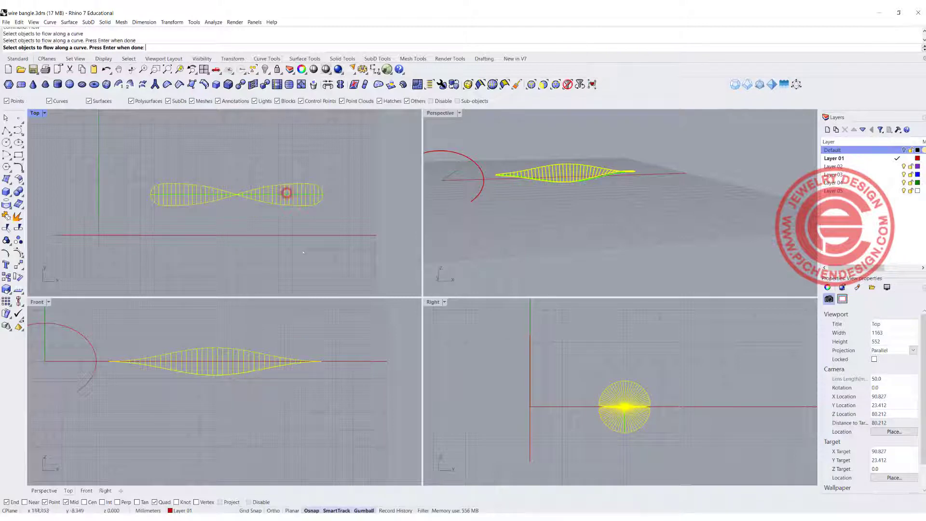
pyautogui.rightClick(164, 319)
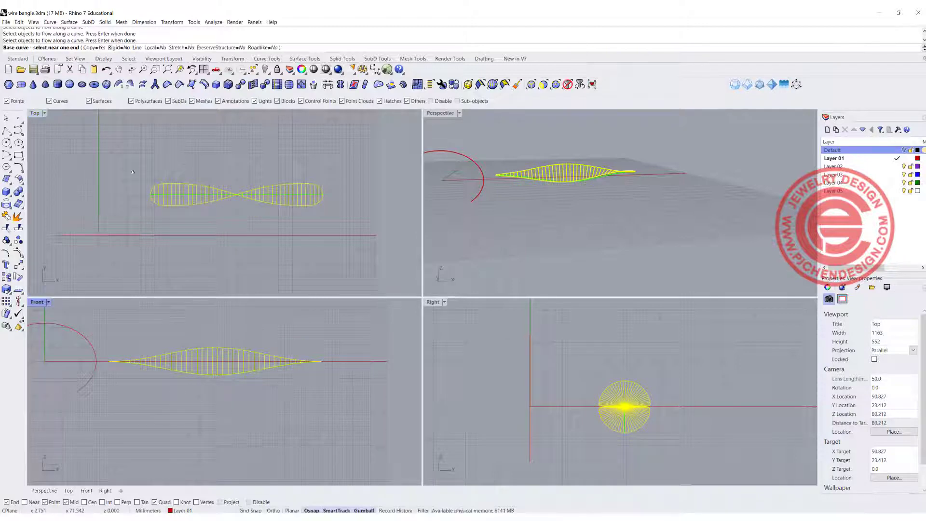
pyautogui.scroll(3, 156, 196)
pyautogui.click(155, 195)
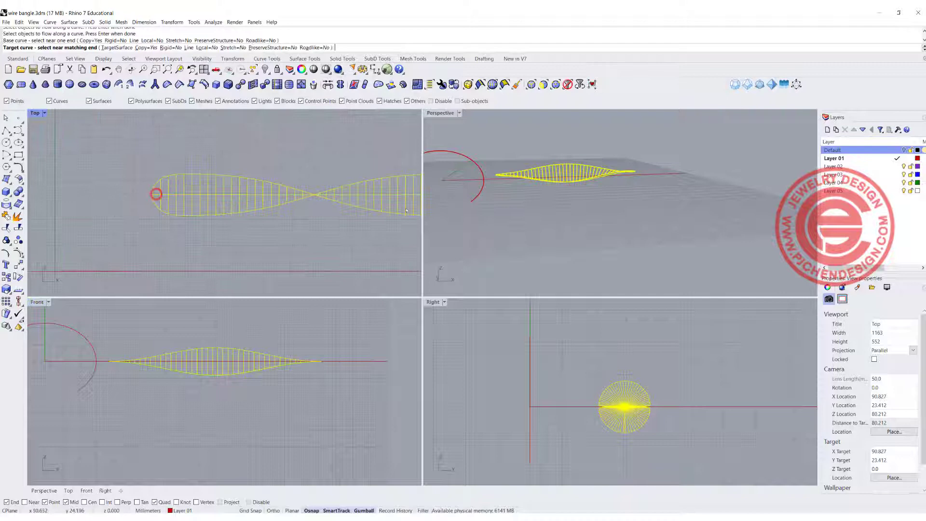
pyautogui.doubleClick(442, 115)
pyautogui.scroll(-6, 247, 194)
pyautogui.keyDown('shift'); pyautogui.moveTo(140, 236); pyautogui.dragTo(248, 238, button='right'); pyautogui.keyUp('shift')
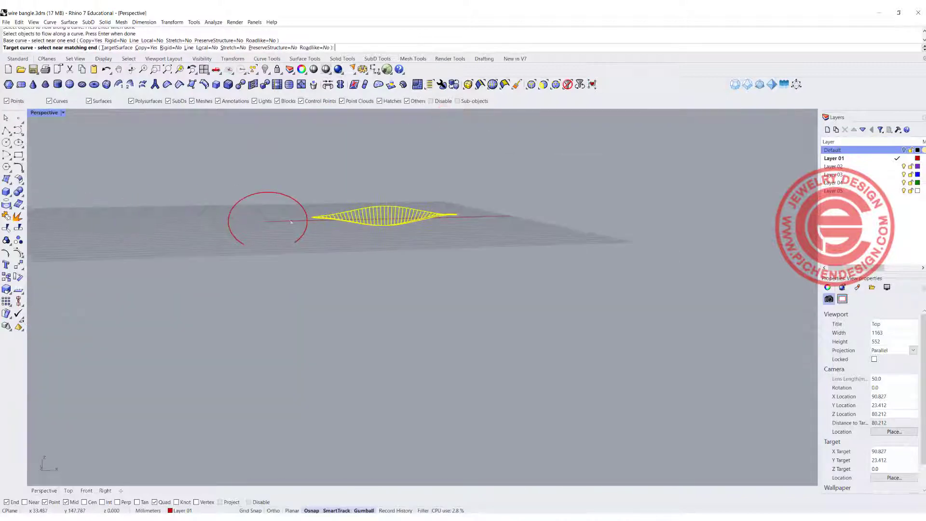
pyautogui.scroll(4, 236, 247)
pyautogui.click(238, 249)
pyautogui.moveTo(297, 300); pyautogui.dragTo(34, 113, button='right')
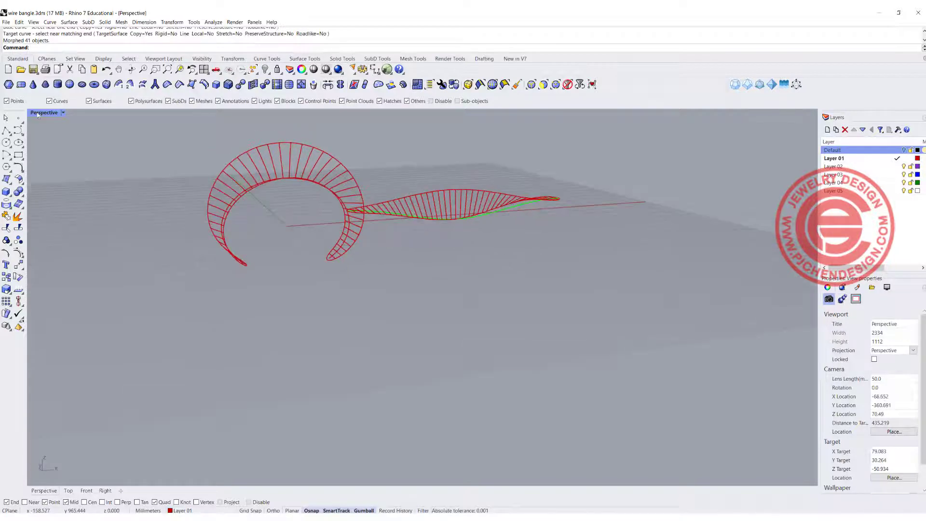
# - Pipe all the flowed cuff curves except the open ellipse with a 1.5 mm diameter and round caps
pyautogui.doubleClick(37, 114)
pyautogui.scroll(-6, 72, 357)
pyautogui.moveTo(89, 351); pyautogui.dragTo(211, 356, button='right')
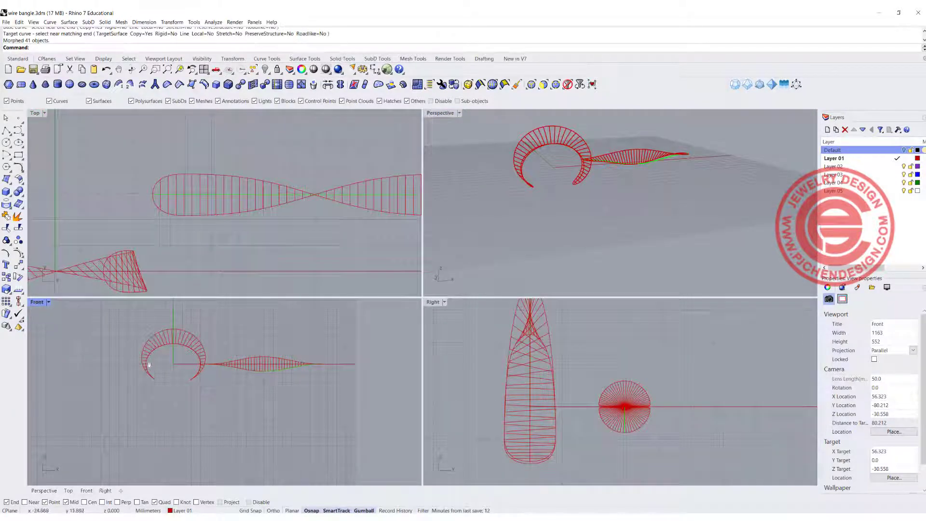
pyautogui.scroll(5, 149, 365)
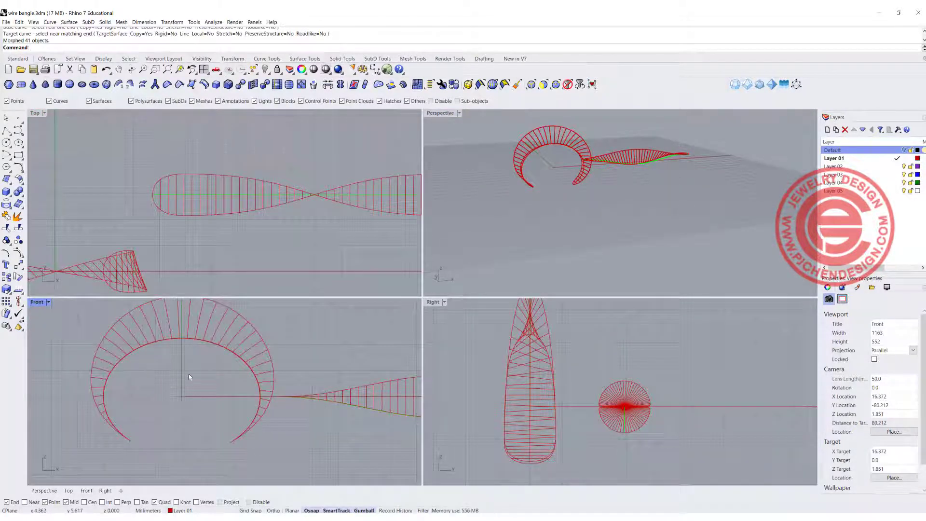
pyautogui.scroll(-6, 106, 221)
pyautogui.moveTo(103, 225); pyautogui.dragTo(148, 197, button='right')
pyautogui.moveTo(49, 165); pyautogui.dragTo(188, 245)
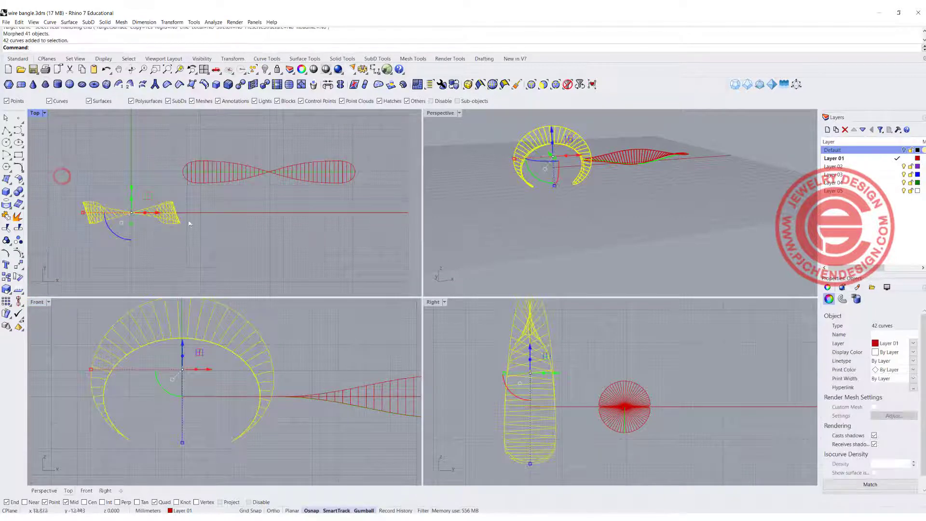
pyautogui.scroll(5, 581, 176)
pyautogui.scroll(-3, 581, 175)
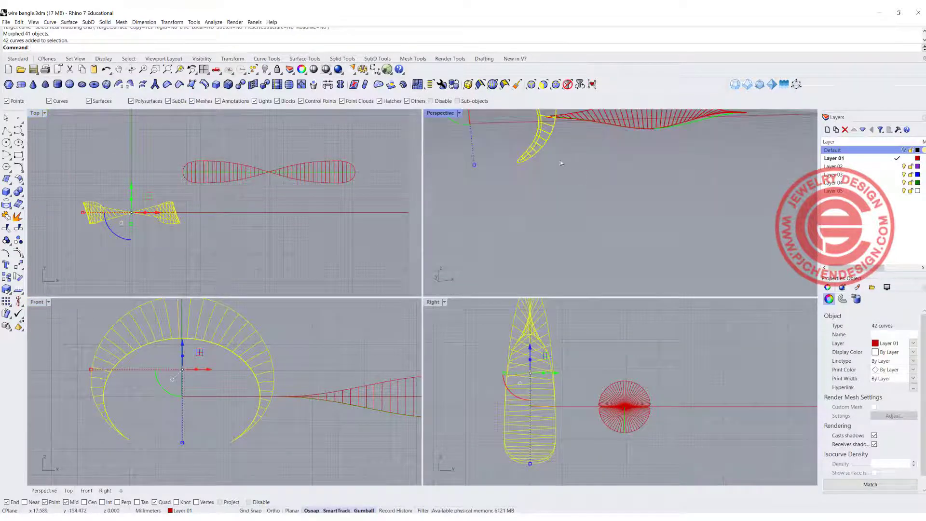
pyautogui.keyDown('ctrl'); pyautogui.click(536, 147); pyautogui.keyUp('ctrl')
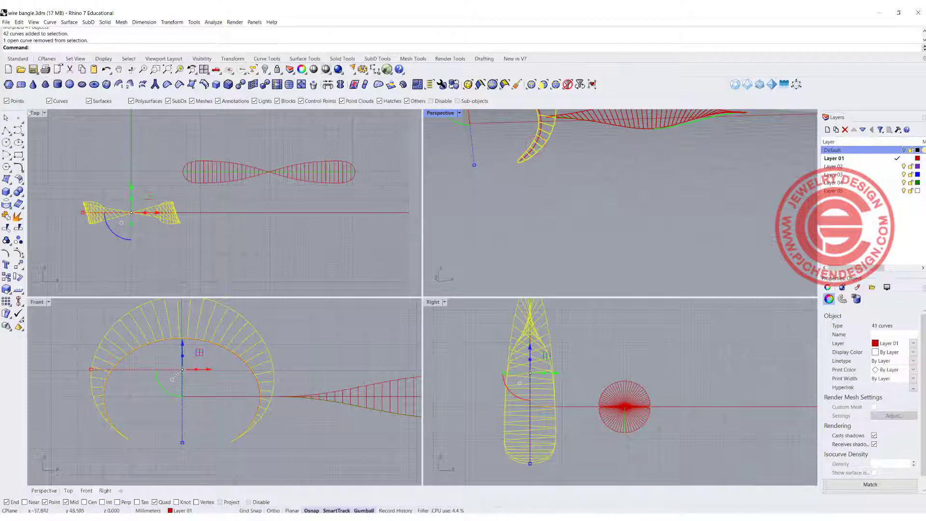
pyautogui.click(6, 191)
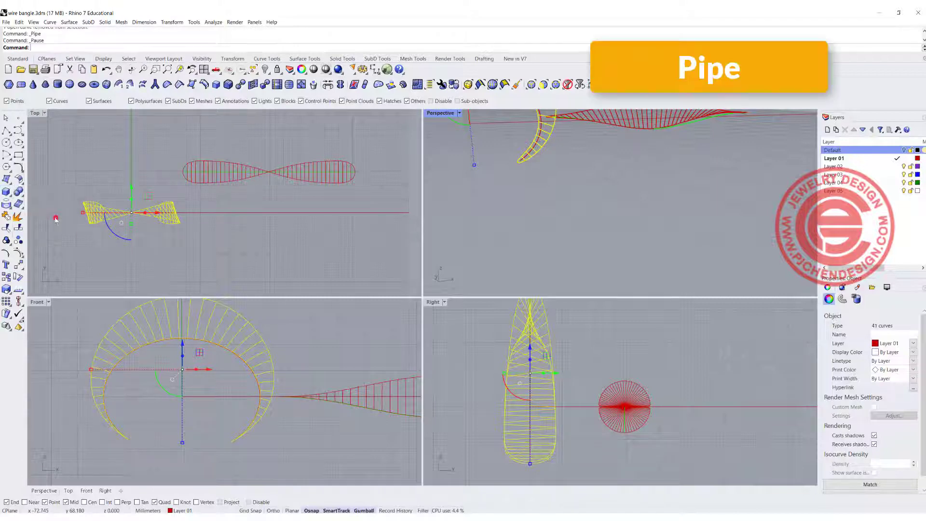
pyautogui.click(44, 218)
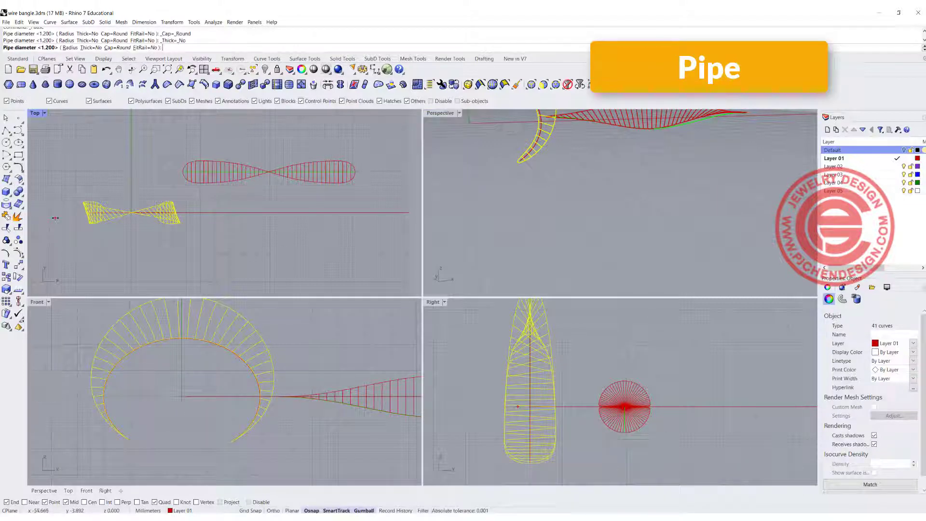
pyautogui.write('1.5')
pyautogui.press('Return')
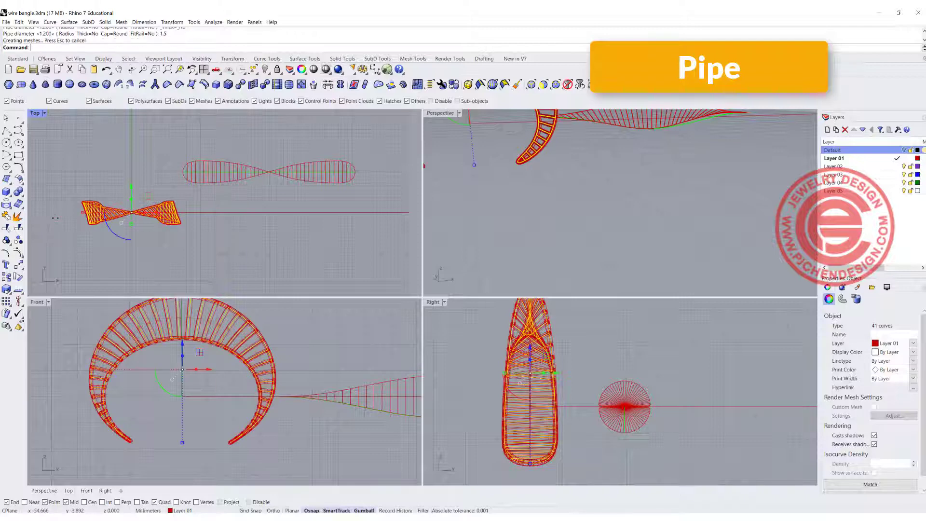
# - Select the open ellipse inside the cuff and inspect the piped bangle in a maximized Perspective view with Rendered display
pyautogui.doubleClick(448, 114)
pyautogui.scroll(-4, 412, 221)
pyautogui.keyDown('shift'); pyautogui.moveTo(317, 176); pyautogui.dragTo(318, 210, button='right'); pyautogui.keyUp('shift')
pyautogui.moveTo(332, 224); pyautogui.dragTo(93, 129, button='right')
pyautogui.click(353, 235)
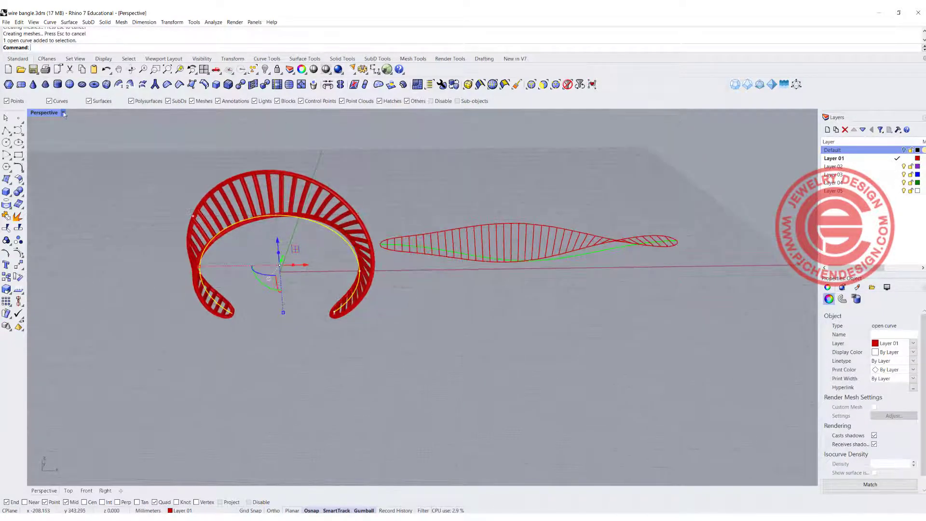
pyautogui.moveTo(443, 264); pyautogui.dragTo(312, 246, button='right')
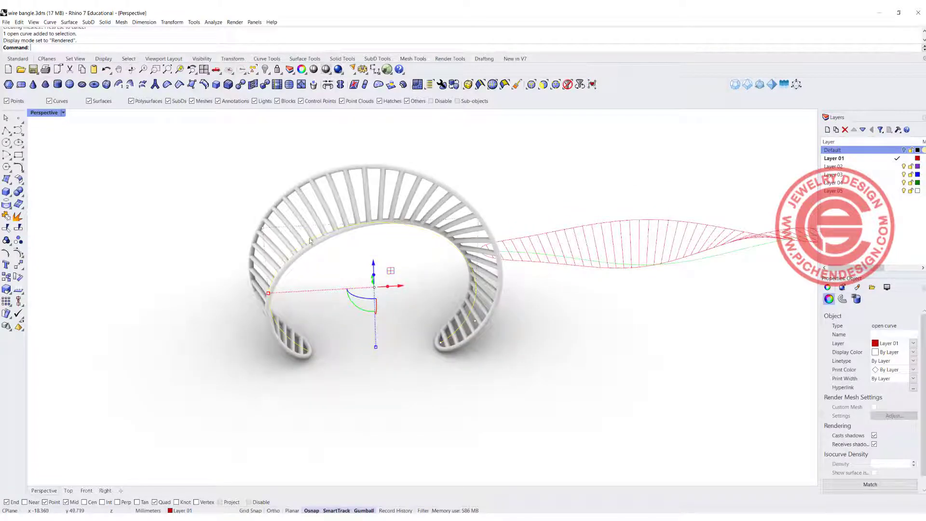
pyautogui.moveTo(427, 259)
pyautogui.mouseDown(button='right')
pyautogui.moveTo(362, 256)
pyautogui.moveTo(418, 256)
pyautogui.mouseUp(button='right')
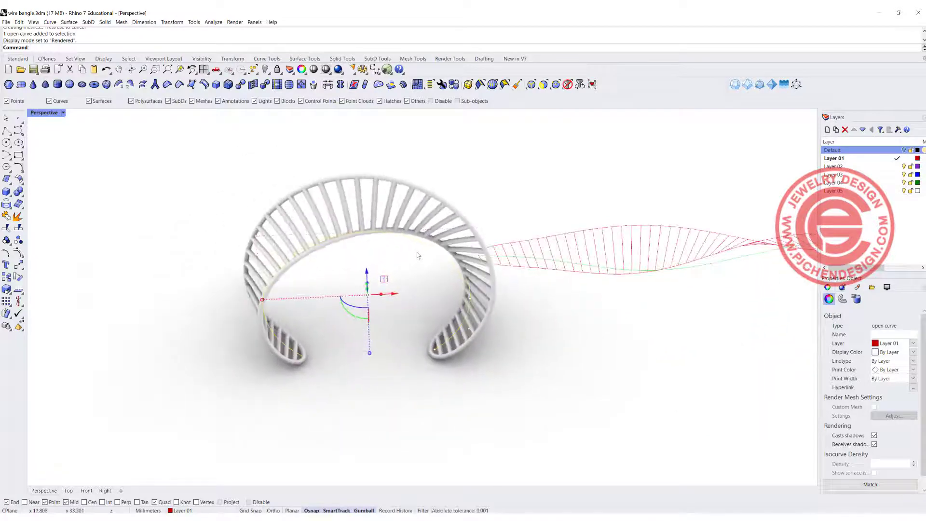